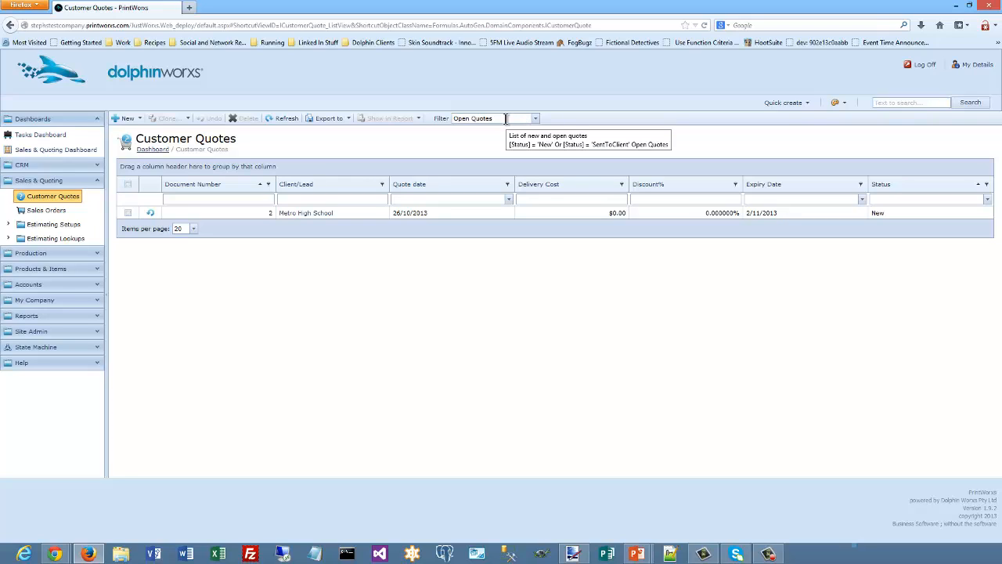
- Check the available filter, creation and export options for customer quotes and open the Metro High School quote
{"action": "left_click", "coordinate": [535, 119]}
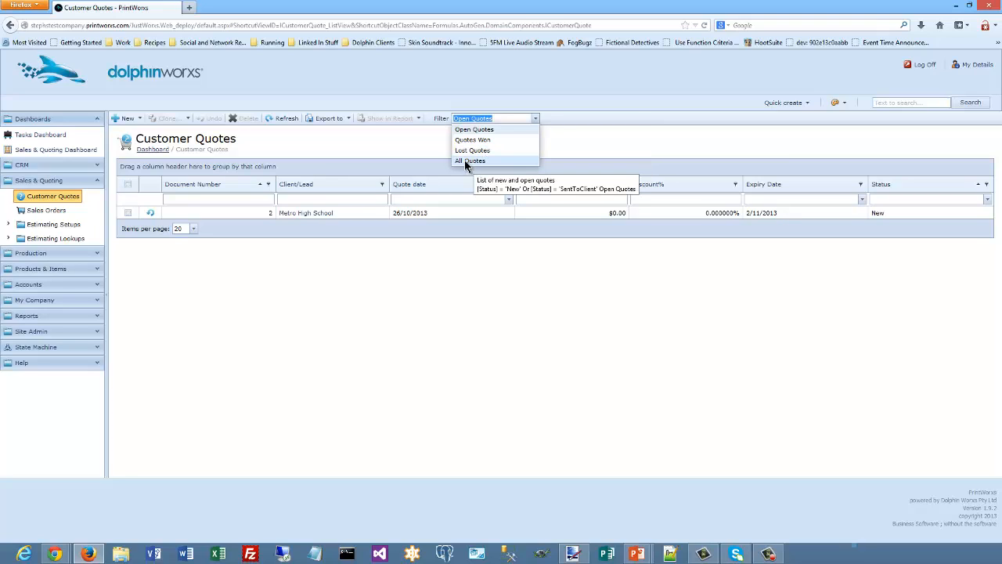
{"action": "left_click", "coordinate": [323, 144]}
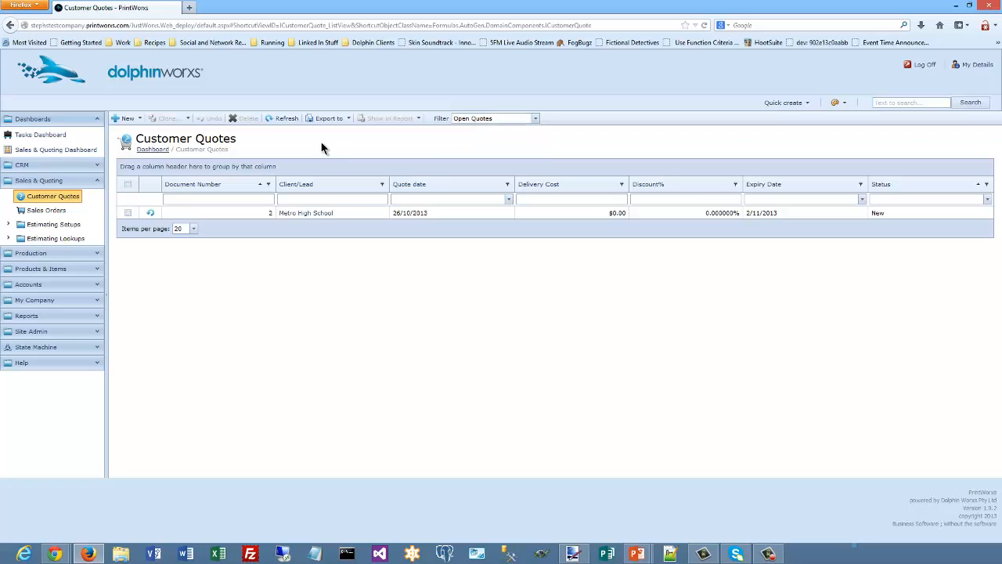
{"action": "left_click", "coordinate": [142, 121]}
{"action": "left_click", "coordinate": [350, 119]}
{"action": "double_click", "coordinate": [241, 218]}
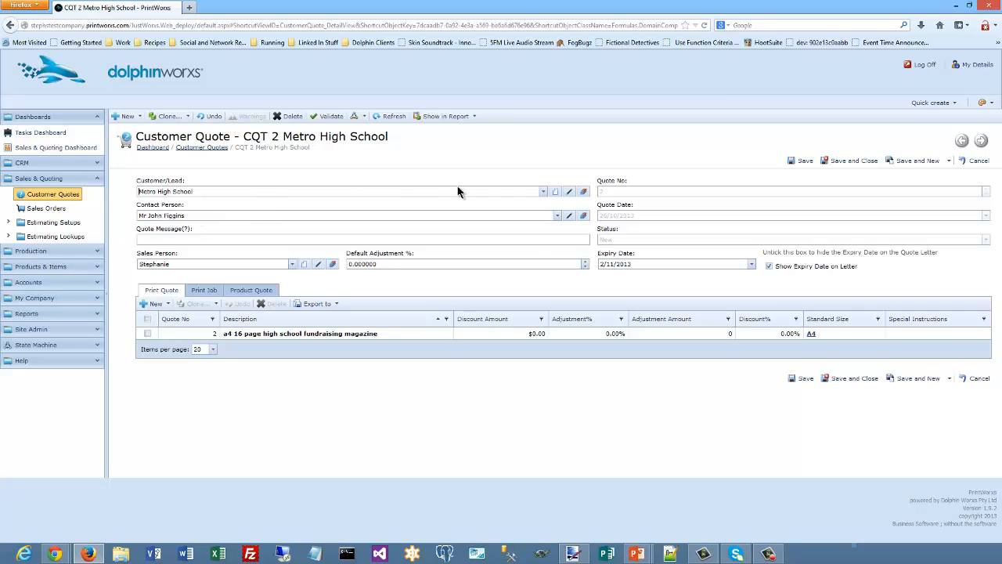
- Examine the customer choices and the option for showing the expiry date on the letter in the quote header
{"action": "left_click", "coordinate": [543, 192]}
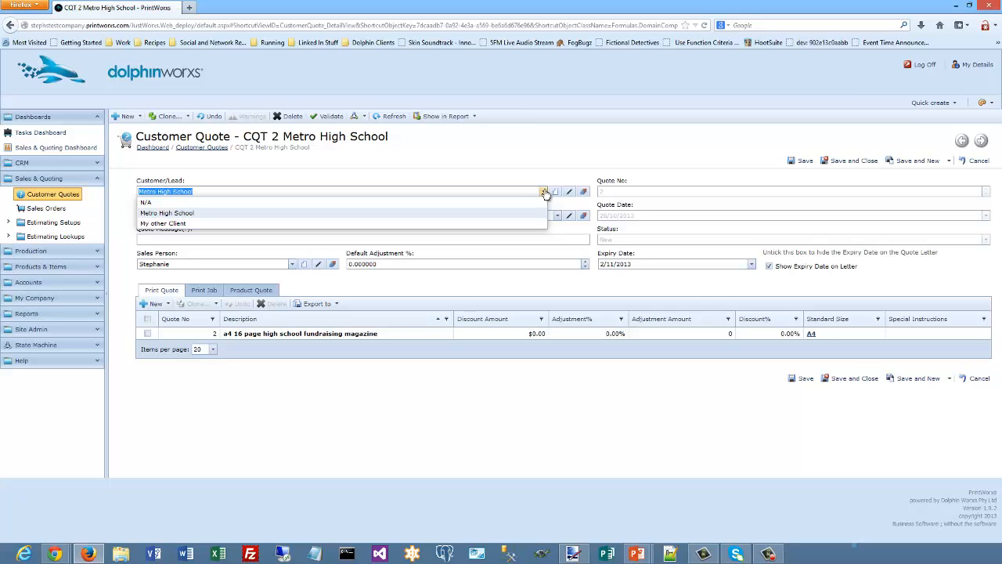
{"action": "left_click", "coordinate": [543, 192]}
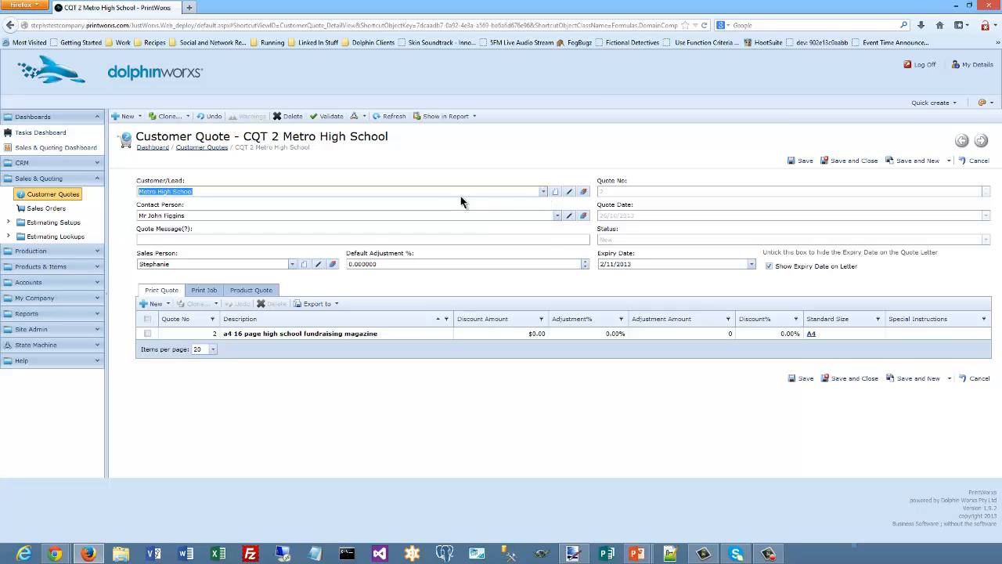
{"action": "left_click", "coordinate": [555, 193]}
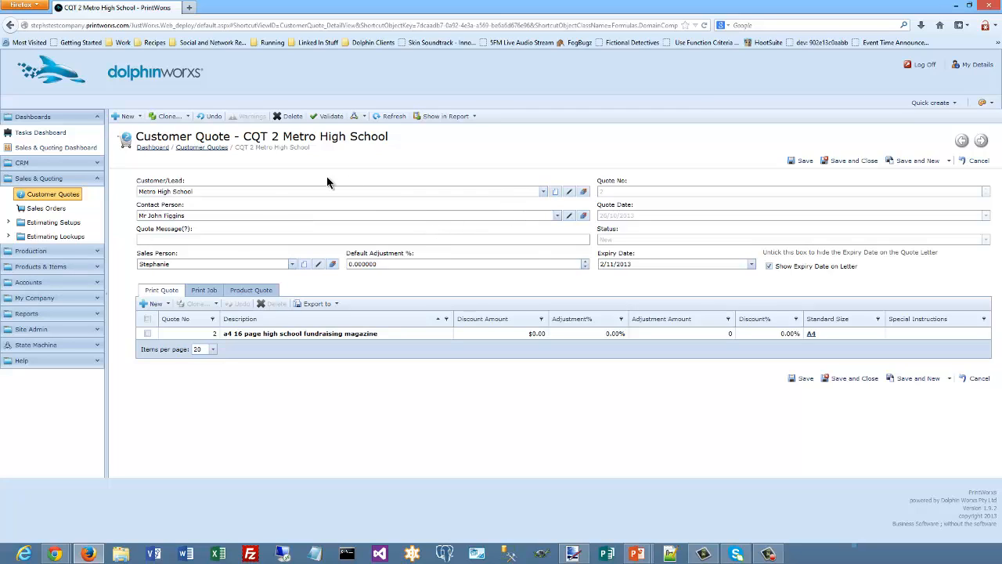
{"action": "left_click", "coordinate": [638, 264]}
{"action": "left_click", "coordinate": [768, 267]}
{"action": "left_click", "coordinate": [770, 268]}
- Open the high school fundraising magazine print quote and choose A4 as its standard finished size
{"action": "left_click", "coordinate": [160, 304]}
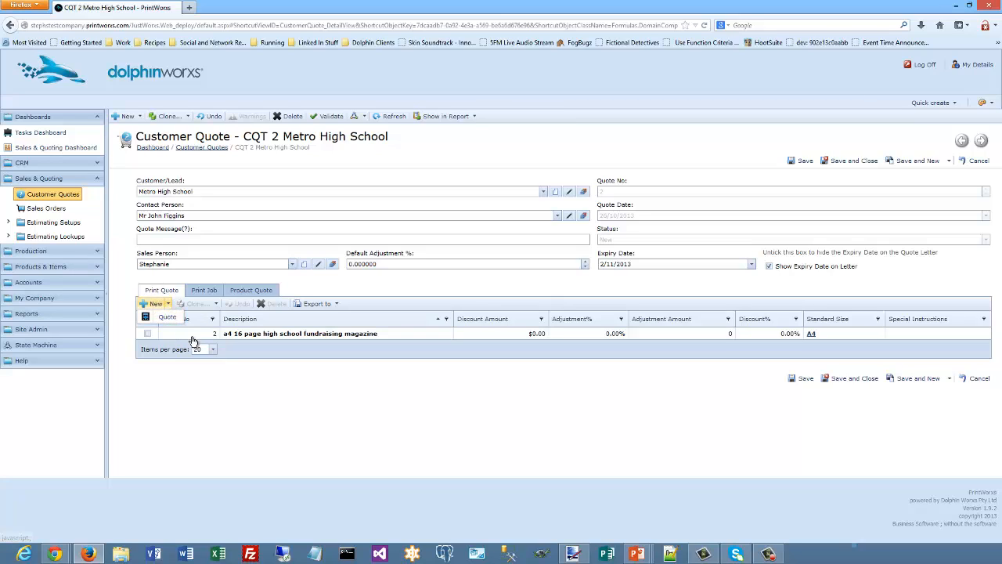
{"action": "left_click", "coordinate": [167, 317]}
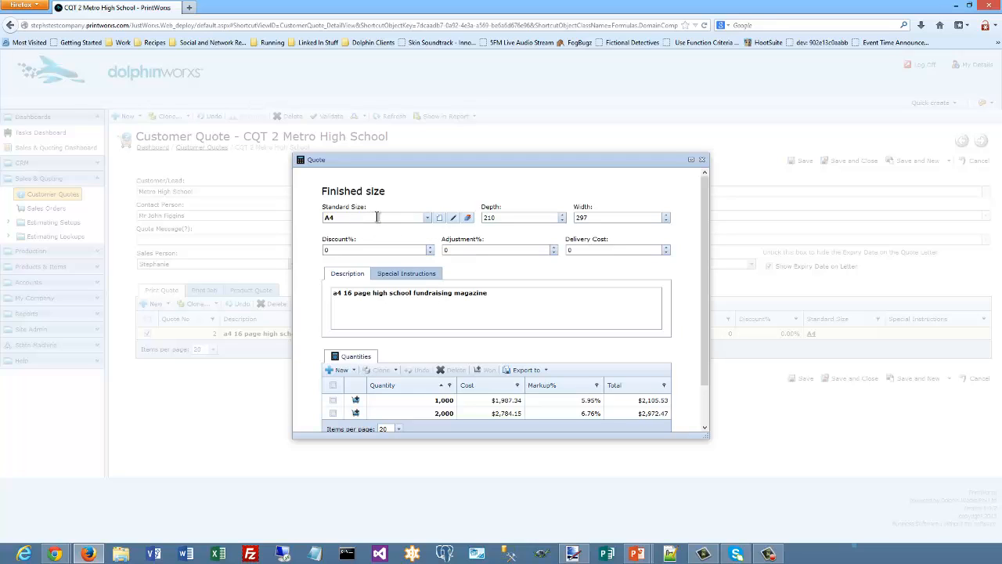
{"action": "left_click", "coordinate": [428, 219]}
{"action": "left_click", "coordinate": [427, 219]}
{"action": "type", "text": "3"}
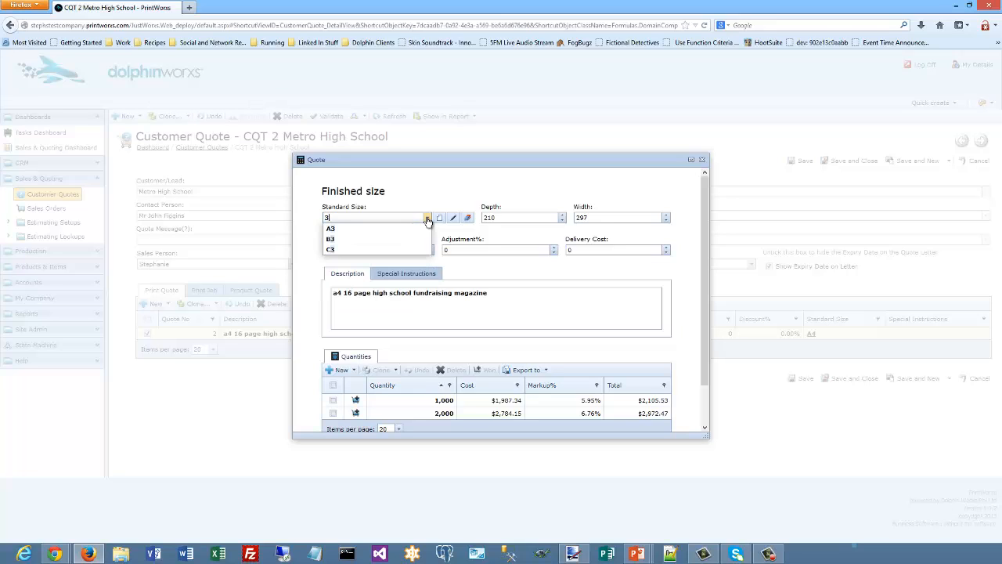
{"action": "key", "text": "BackSpace"}
{"action": "type", "text": "a4"}
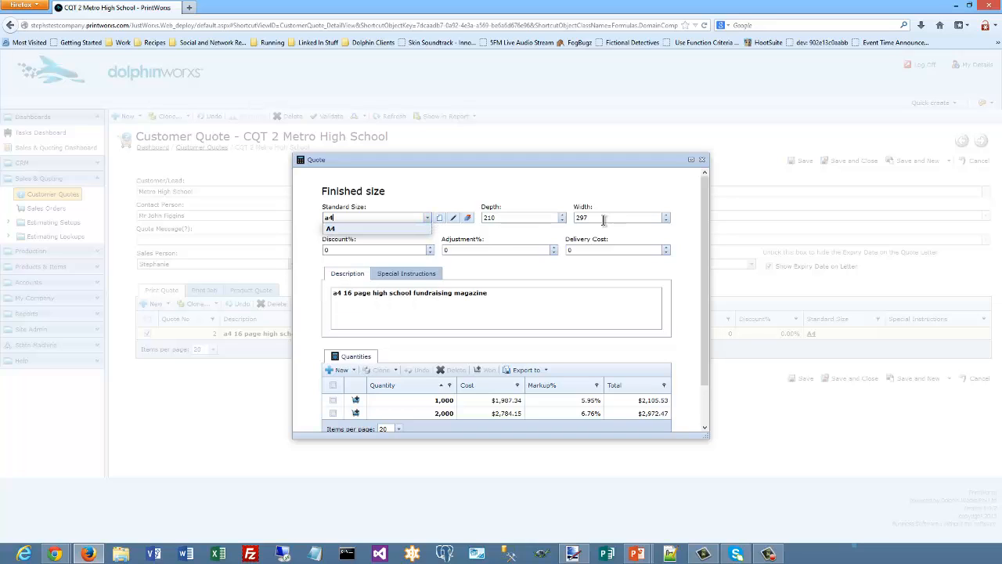
{"action": "left_click", "coordinate": [408, 228]}
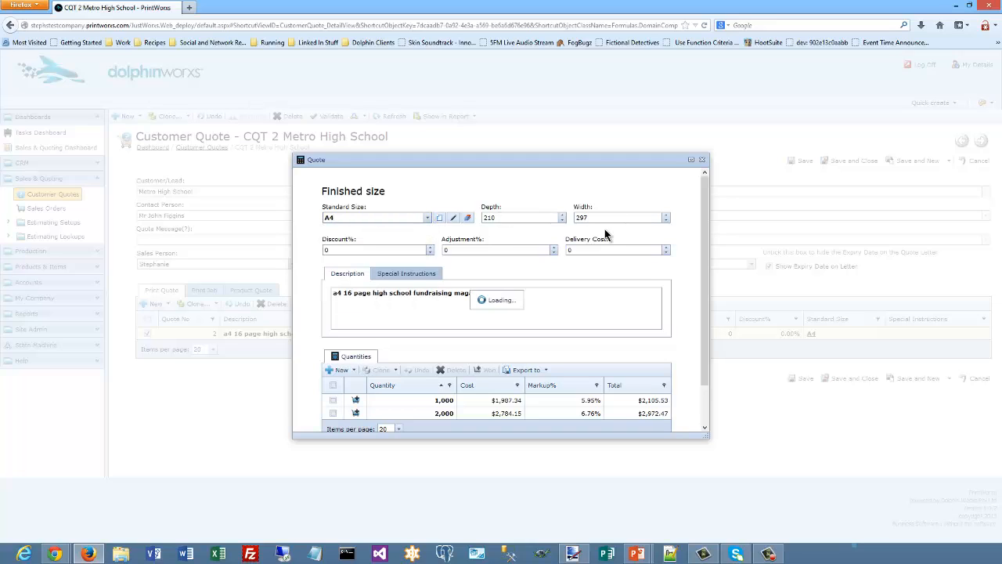
- View the entry form for a new paper size and leave it without saving
{"action": "left_click", "coordinate": [439, 221]}
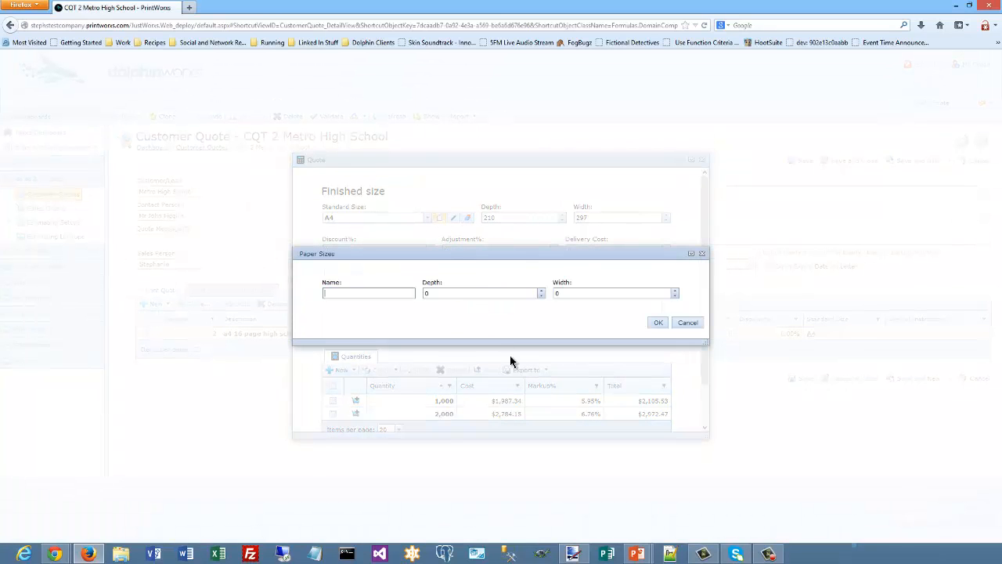
{"action": "left_click", "coordinate": [693, 324]}
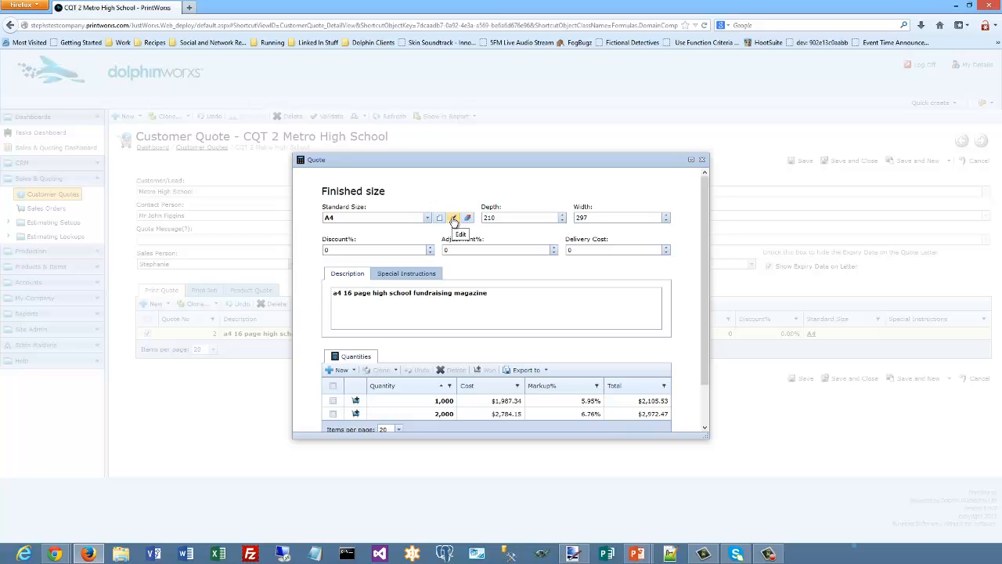
{"action": "left_click", "coordinate": [491, 293]}
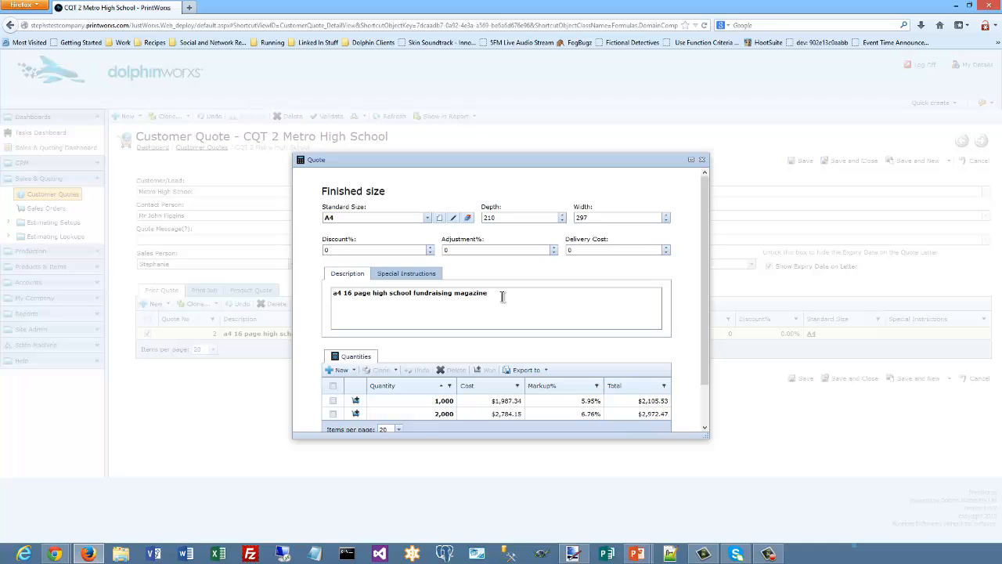
- Open the 1,000 quantity of the print quote and select the "10% on purchases and hold the discount" quantity template
{"action": "scroll", "coordinate": [503, 298], "scroll_direction": "down", "scroll_amount": 1}
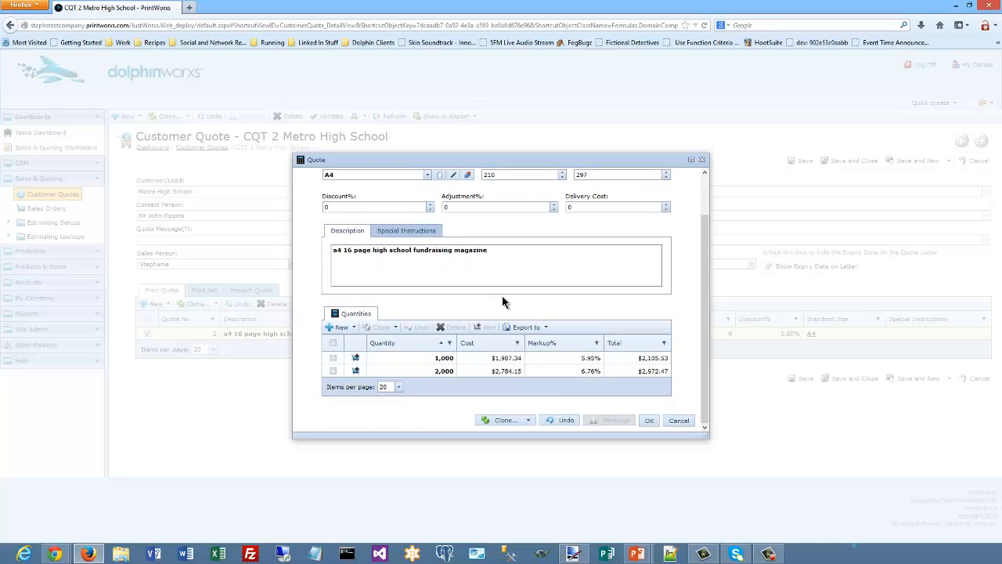
{"action": "left_click", "coordinate": [407, 360]}
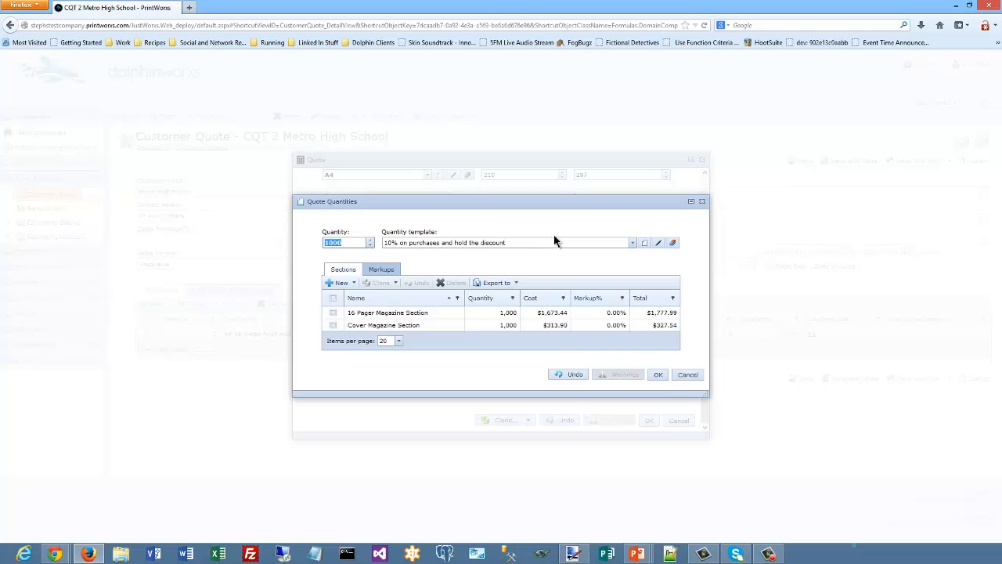
{"action": "left_click", "coordinate": [632, 243]}
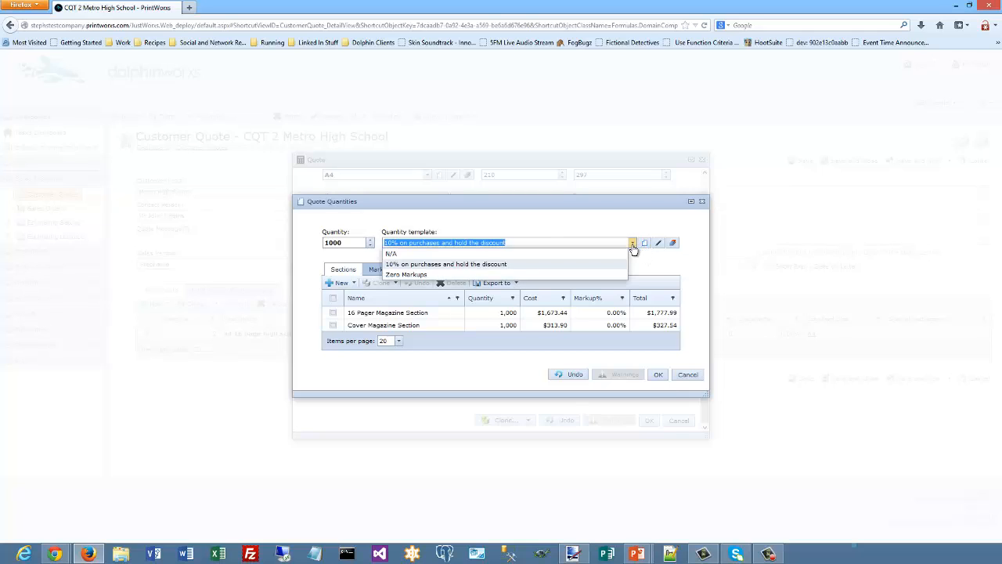
{"action": "left_click", "coordinate": [505, 265]}
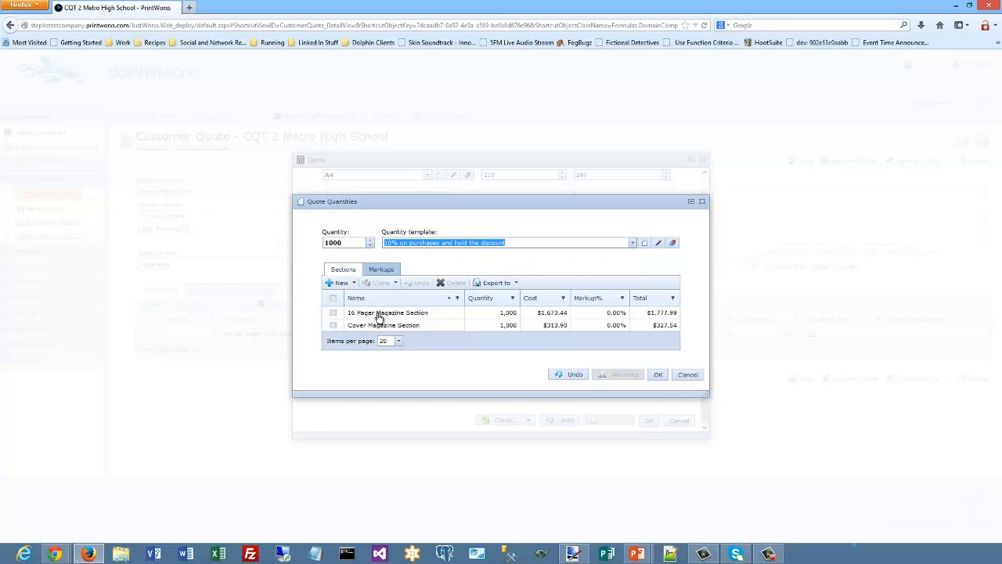
- Open the 16 Pager Magazine Section and examine the plates, inks and adjustments of its Litho A1 4 Colour press
{"action": "left_click", "coordinate": [442, 317]}
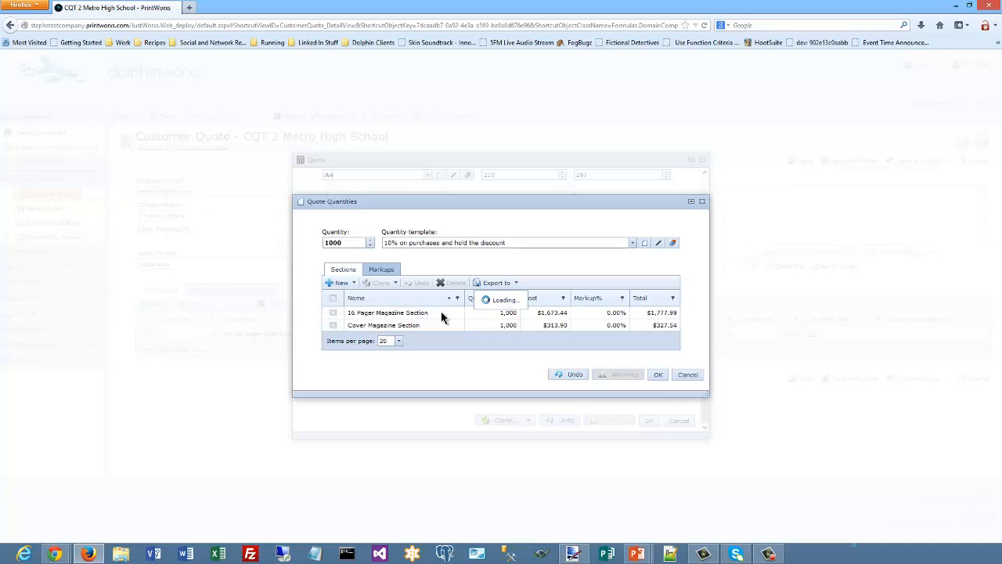
{"action": "double_click", "coordinate": [442, 316]}
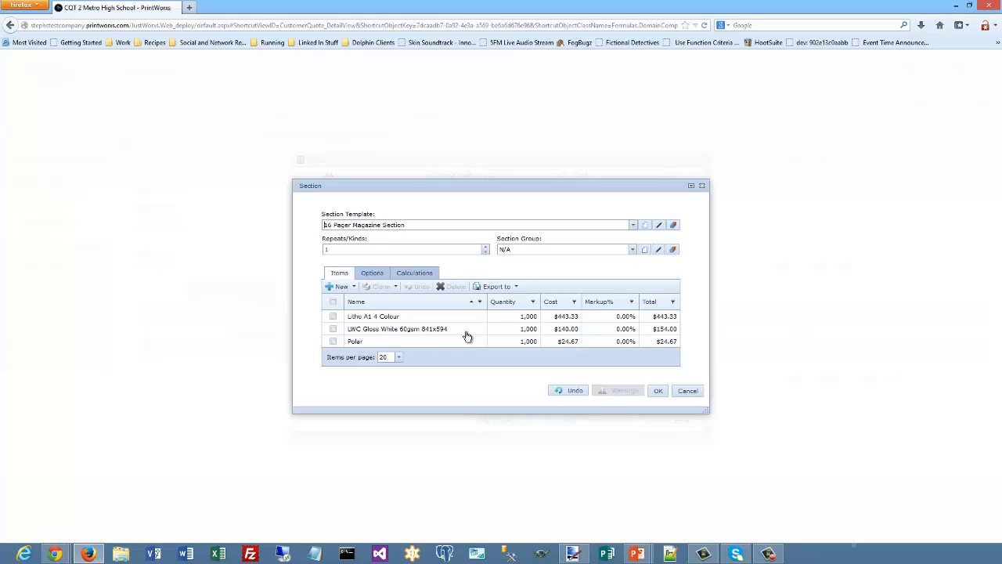
{"action": "left_click", "coordinate": [405, 319]}
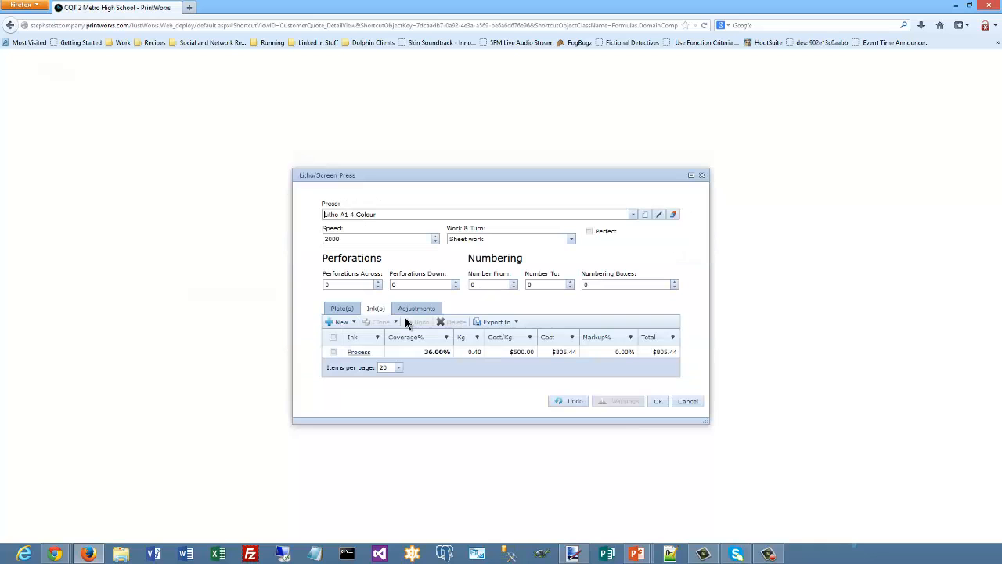
{"action": "left_click", "coordinate": [331, 308]}
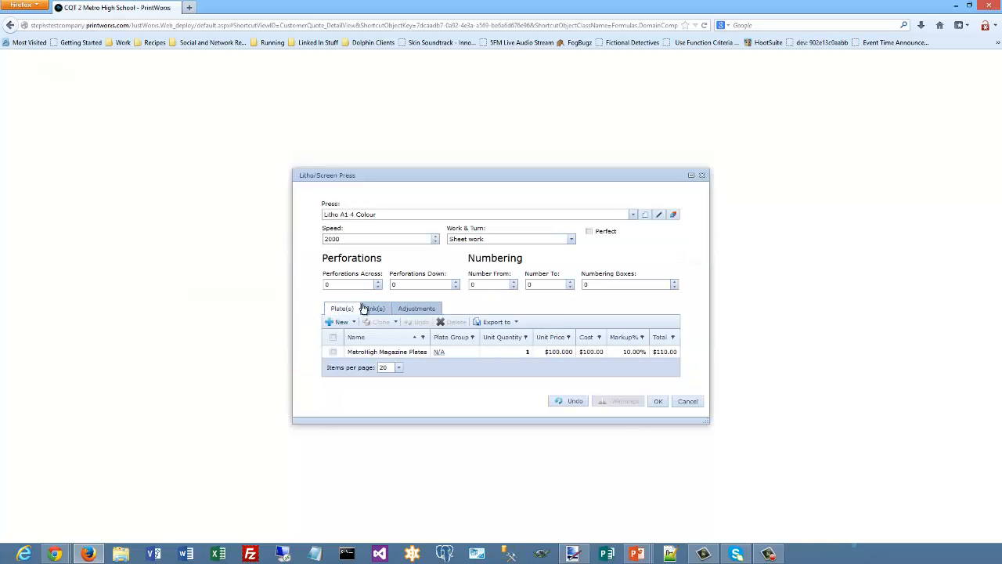
{"action": "left_click", "coordinate": [371, 309]}
{"action": "left_click", "coordinate": [411, 310]}
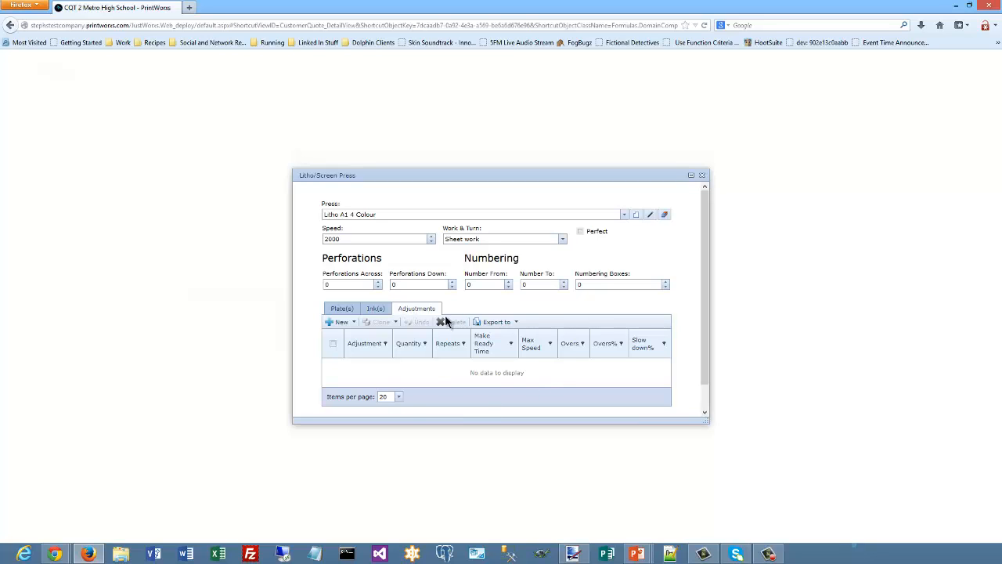
{"action": "left_click", "coordinate": [352, 324]}
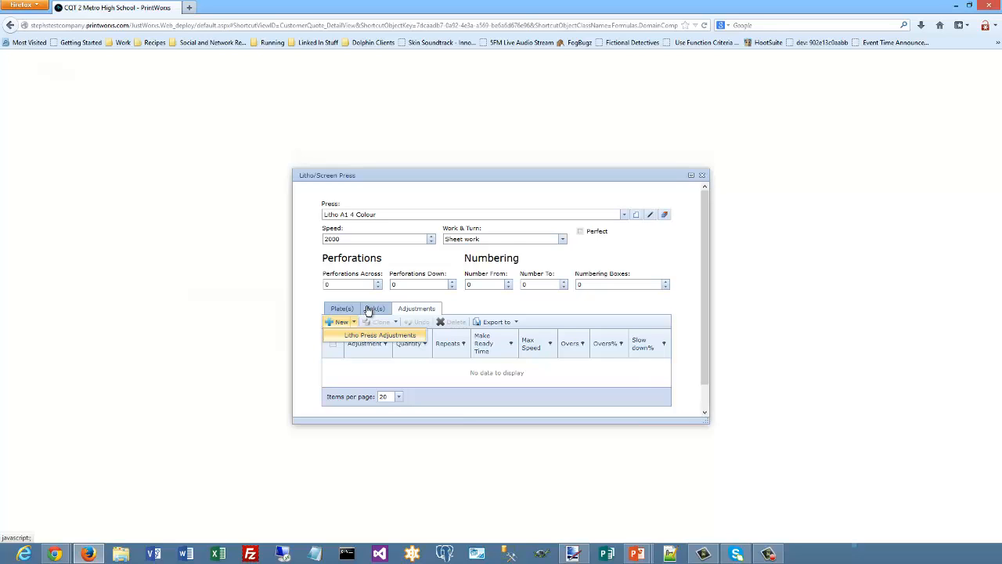
{"action": "left_click", "coordinate": [366, 309]}
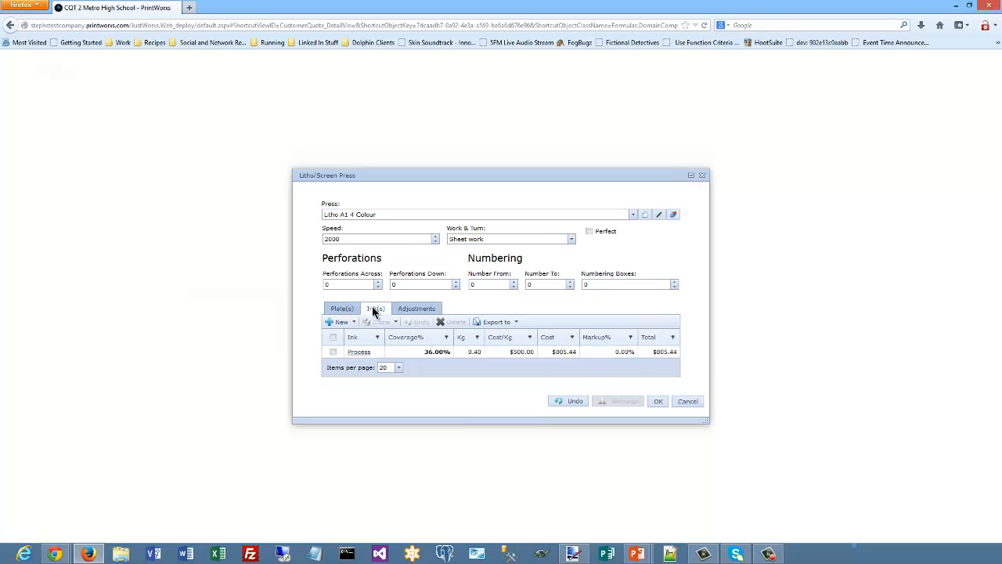
{"action": "left_click", "coordinate": [660, 406]}
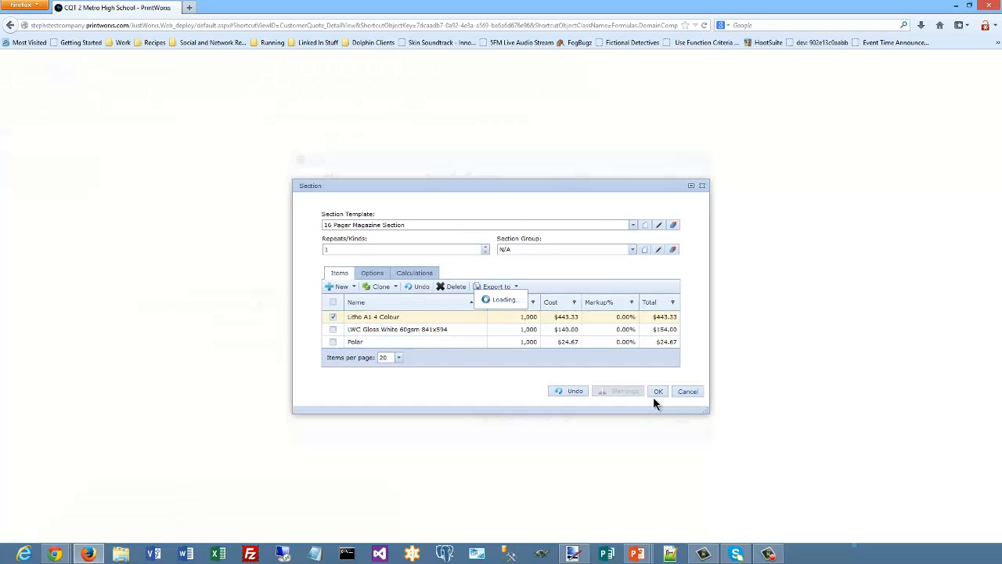
- Examine the paper choices of the LWC Gloss White 60gsm 841x594 item and the addable item types, and leave the section without saving
{"action": "left_click", "coordinate": [465, 331]}
{"action": "double_click", "coordinate": [465, 332]}
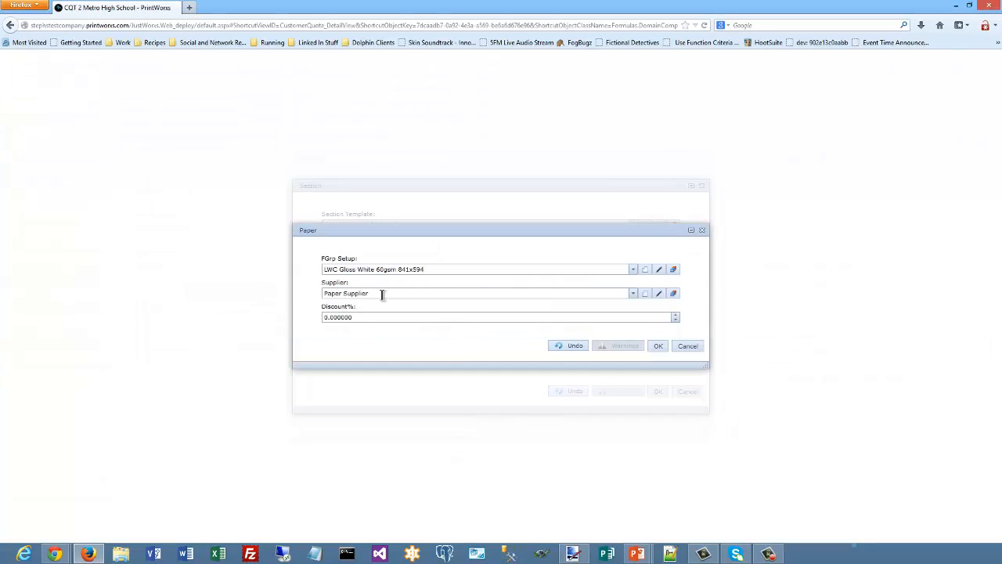
{"action": "left_click", "coordinate": [632, 269]}
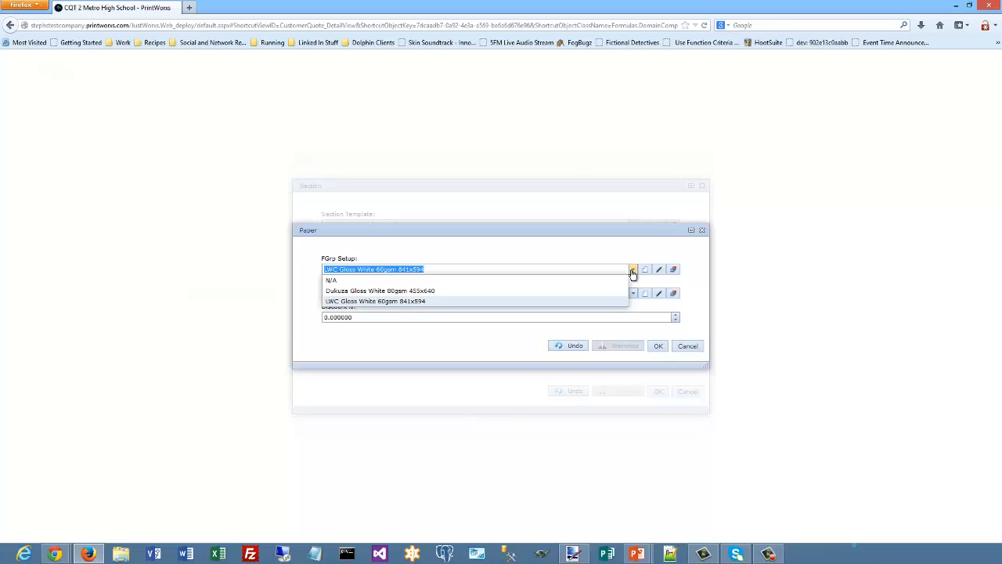
{"action": "left_click", "coordinate": [632, 270]}
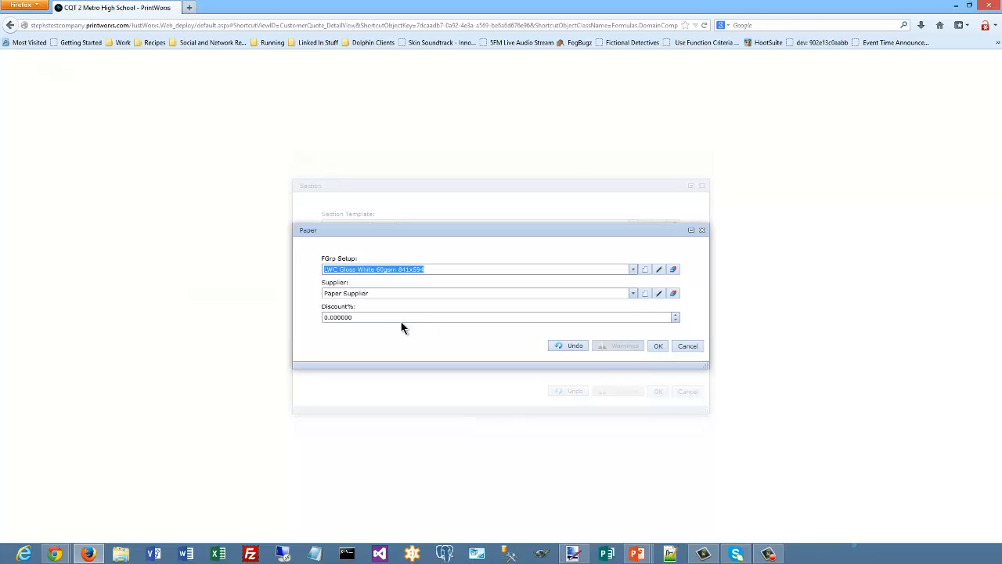
{"action": "left_click", "coordinate": [658, 346]}
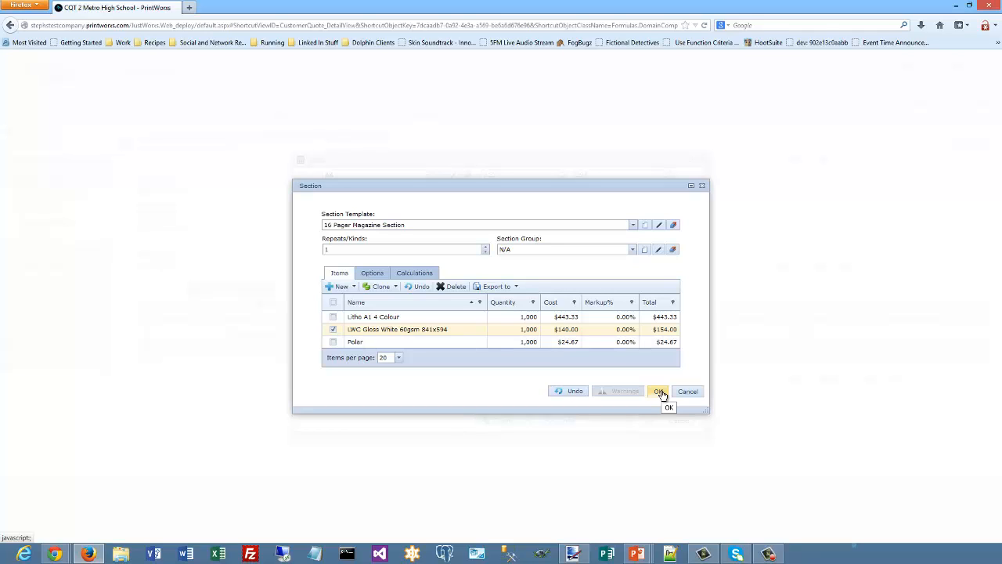
{"action": "left_click", "coordinate": [353, 288]}
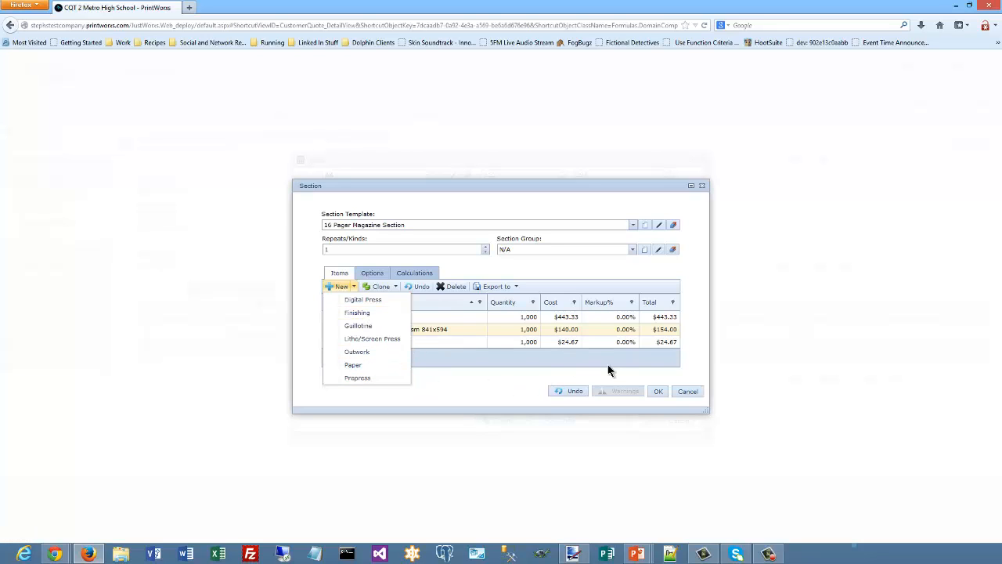
{"action": "left_click", "coordinate": [692, 395]}
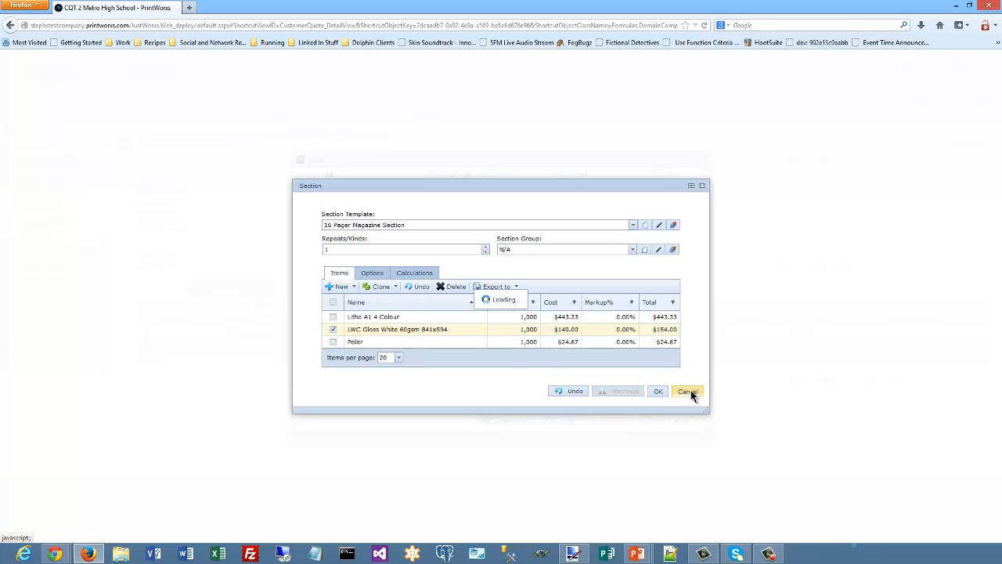
- Create a new despatch option for the 1,000 quantity, named "Packing in Boxes" with a 10% markup
{"action": "left_click", "coordinate": [353, 285]}
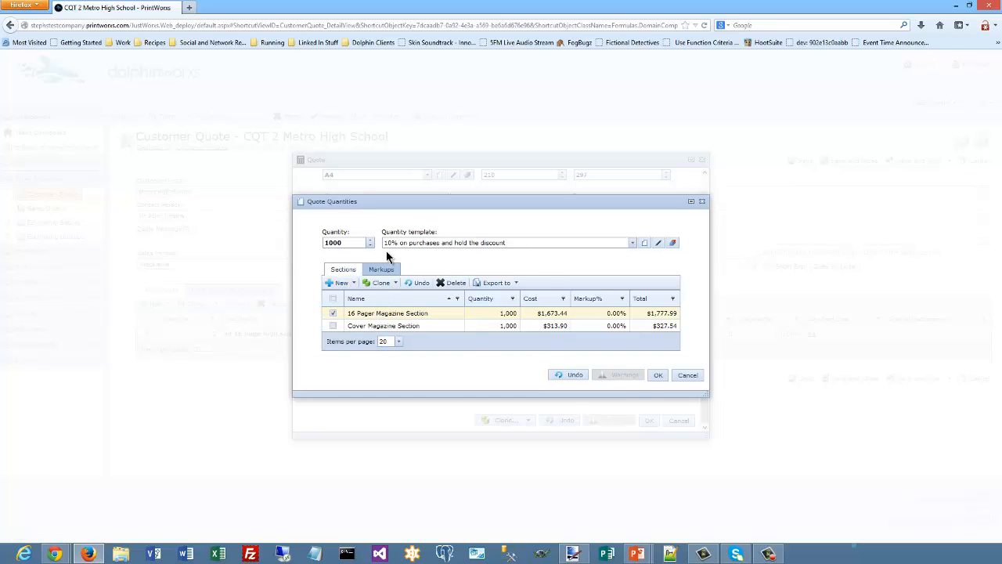
{"action": "left_click", "coordinate": [354, 284]}
{"action": "left_click", "coordinate": [354, 307]}
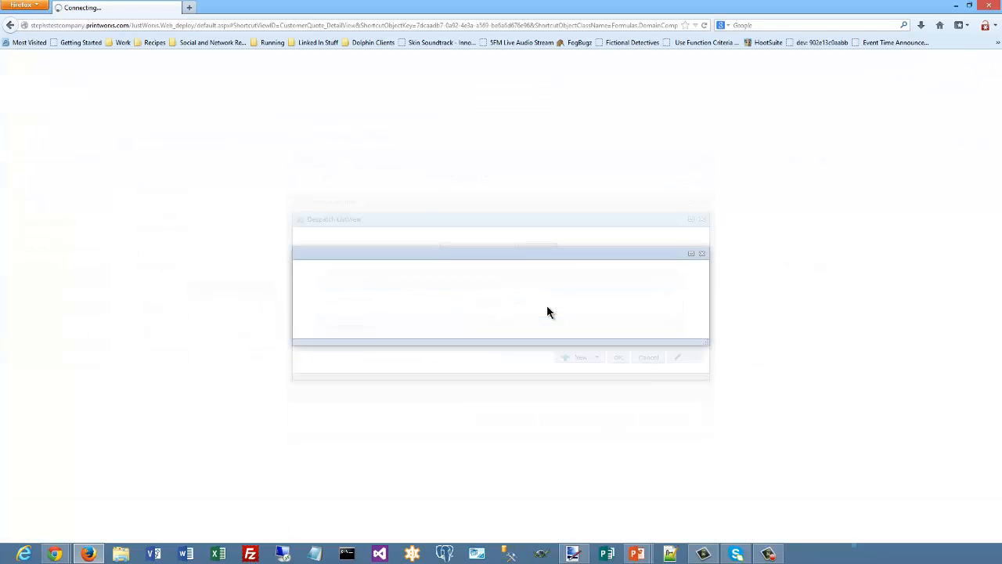
{"action": "type", "text": "P"}
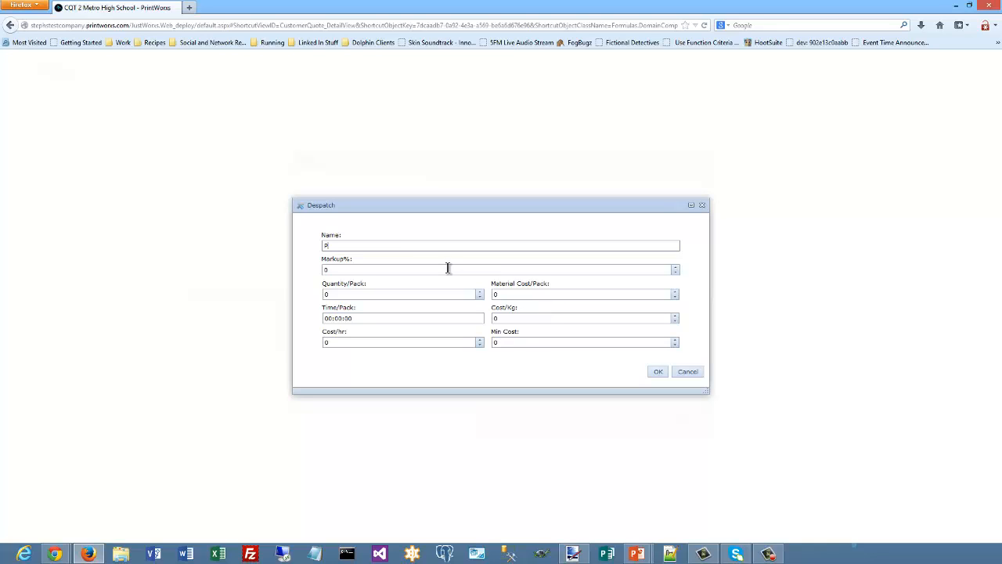
{"action": "type", "text": "acking in Boxes"}
{"action": "key", "text": "Tab"}
{"action": "key", "text": "Tab"}
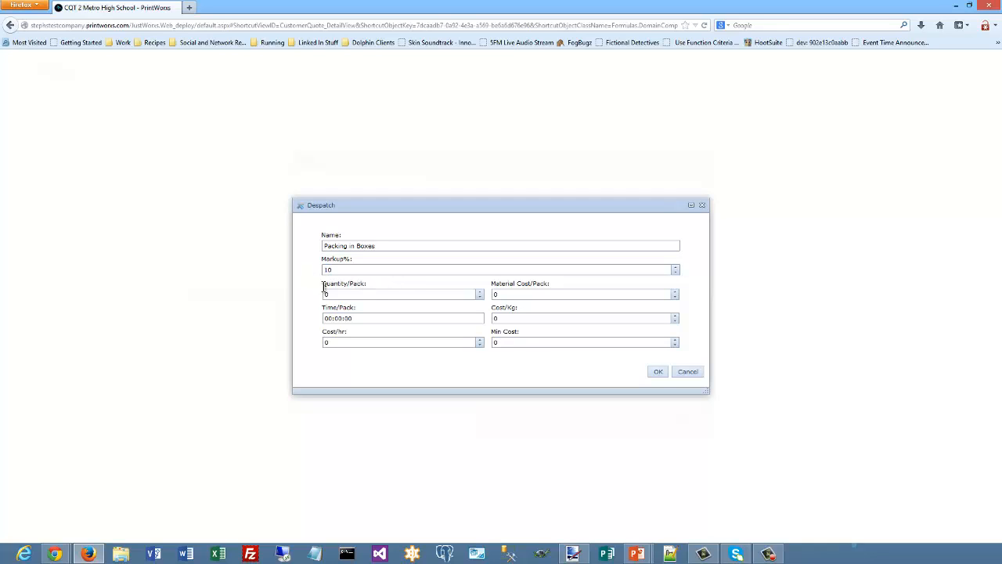
- Set the despatch to 150 per pack, material cost 1, time 00:05:00 and hourly cost 60, and add it to the 1,000 quantity
{"action": "type", "text": "150"}
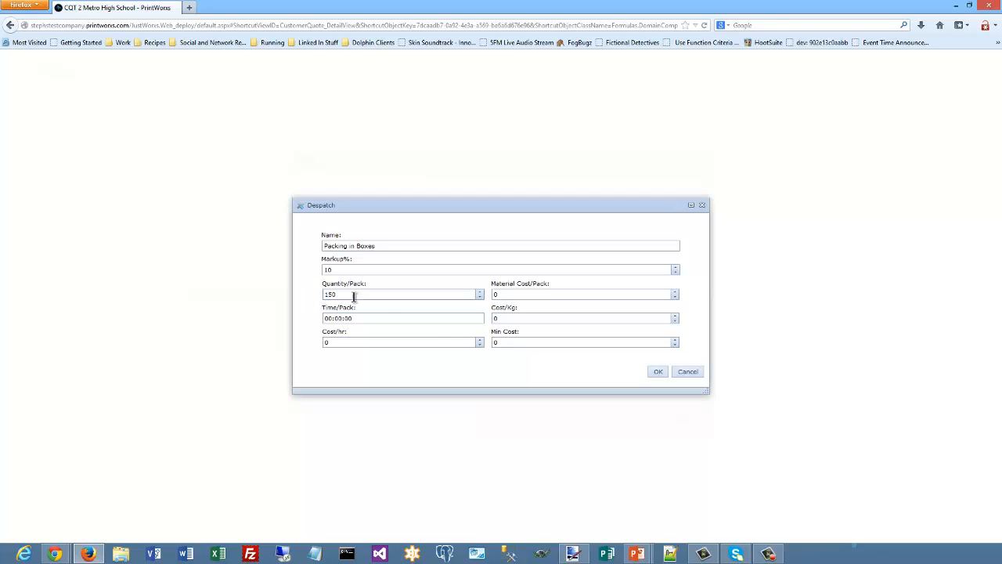
{"action": "left_click", "coordinate": [502, 295]}
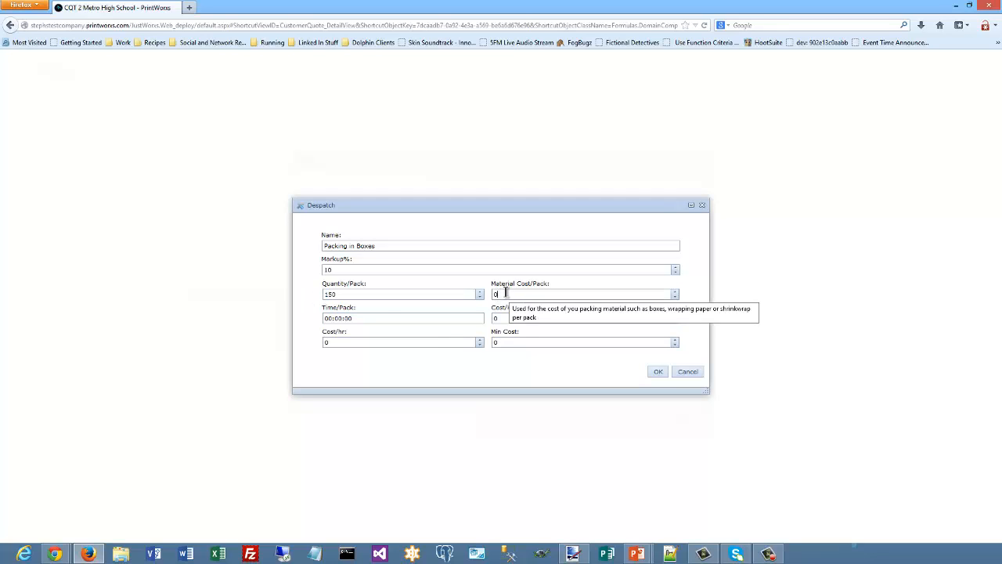
{"action": "left_click_drag", "start_coordinate": [508, 293], "coordinate": [491, 294]}
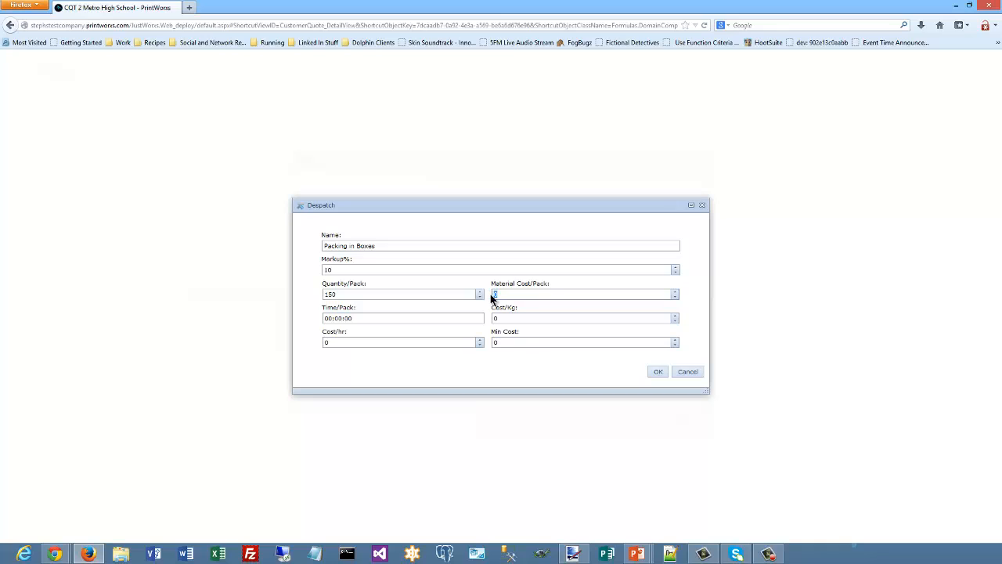
{"action": "type", "text": "1"}
{"action": "left_click", "coordinate": [362, 319]}
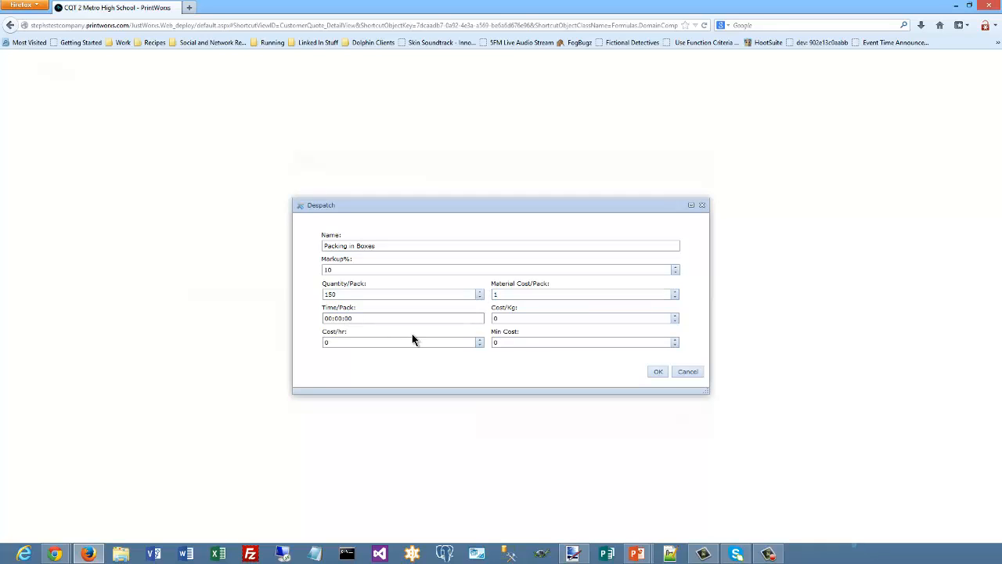
{"action": "type", "text": "5"}
{"action": "left_click_drag", "start_coordinate": [334, 342], "coordinate": [306, 342]}
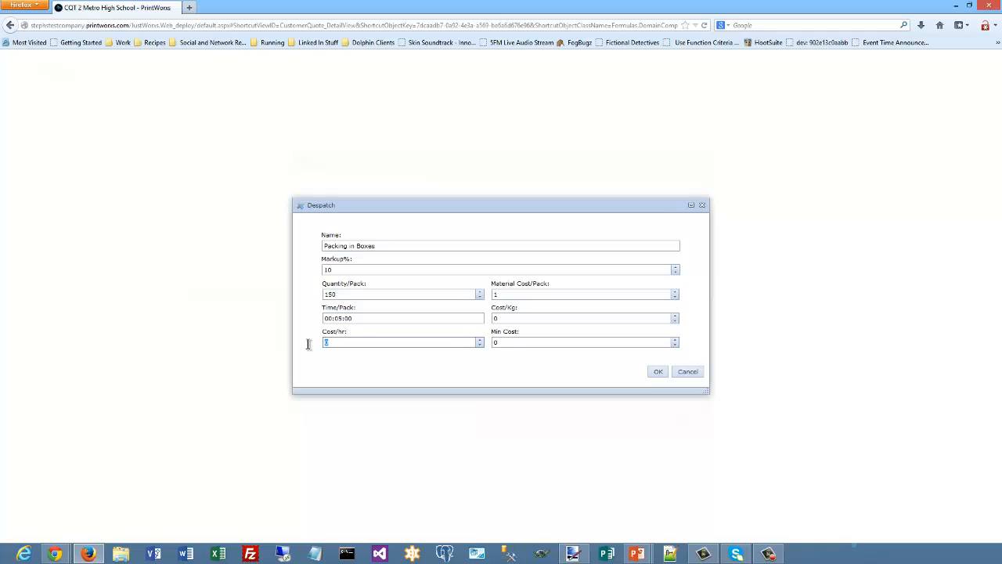
{"action": "left_click", "coordinate": [502, 341]}
{"action": "left_click", "coordinate": [657, 373]}
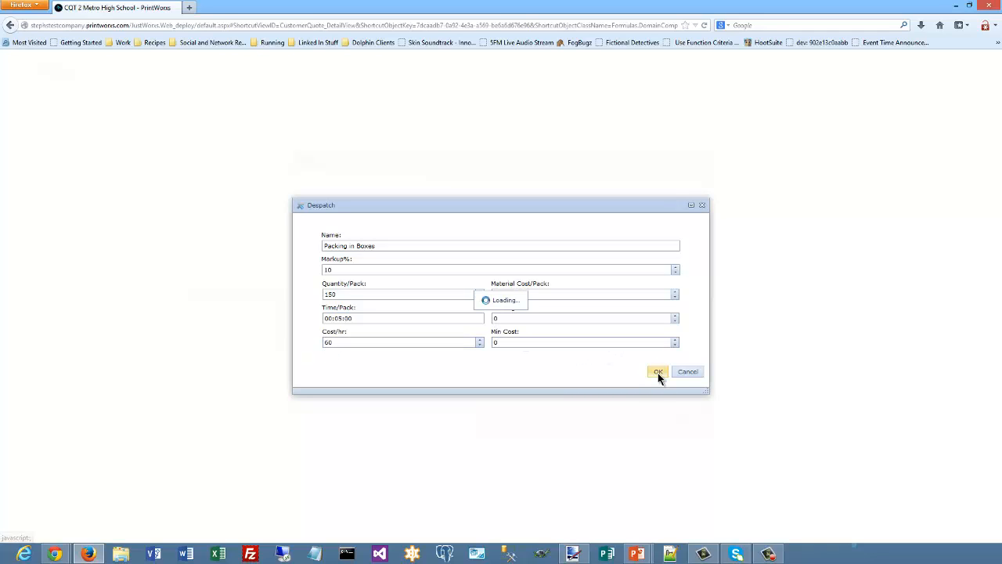
{"action": "left_click", "coordinate": [409, 295]}
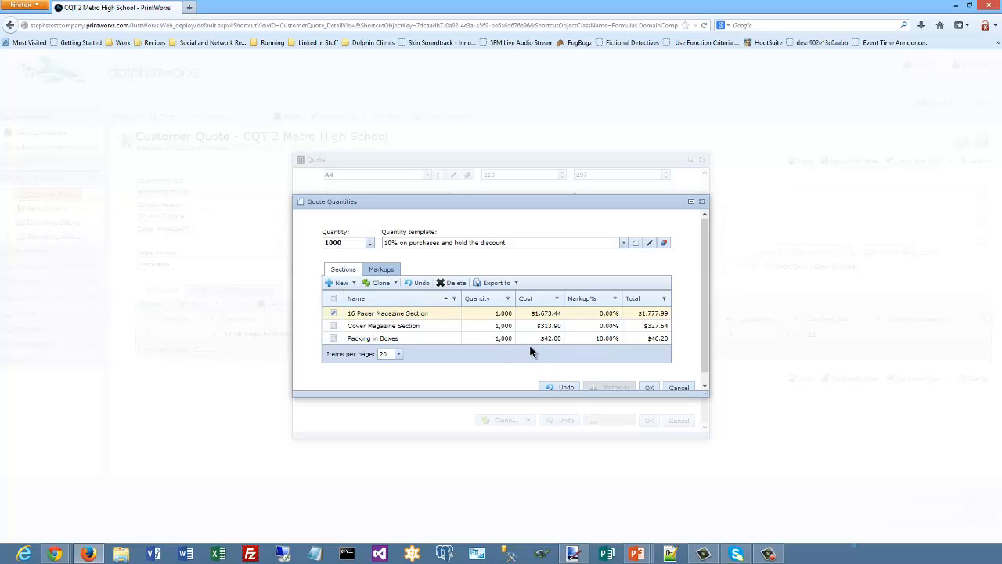
{"action": "left_click", "coordinate": [648, 388]}
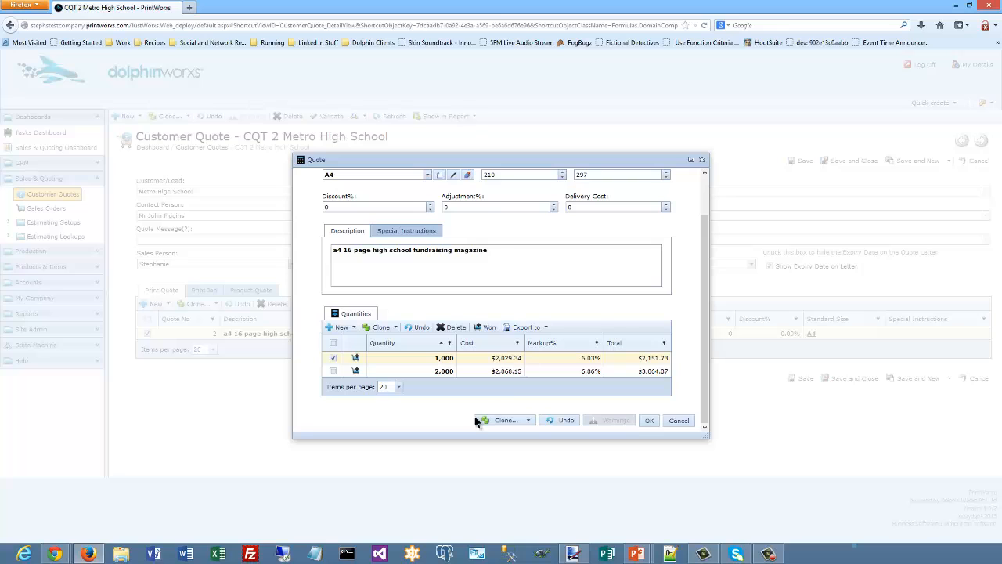
- Check the sections of the 2,000 quantity and accept the changes to the magazine print quote
{"action": "left_click", "coordinate": [415, 372]}
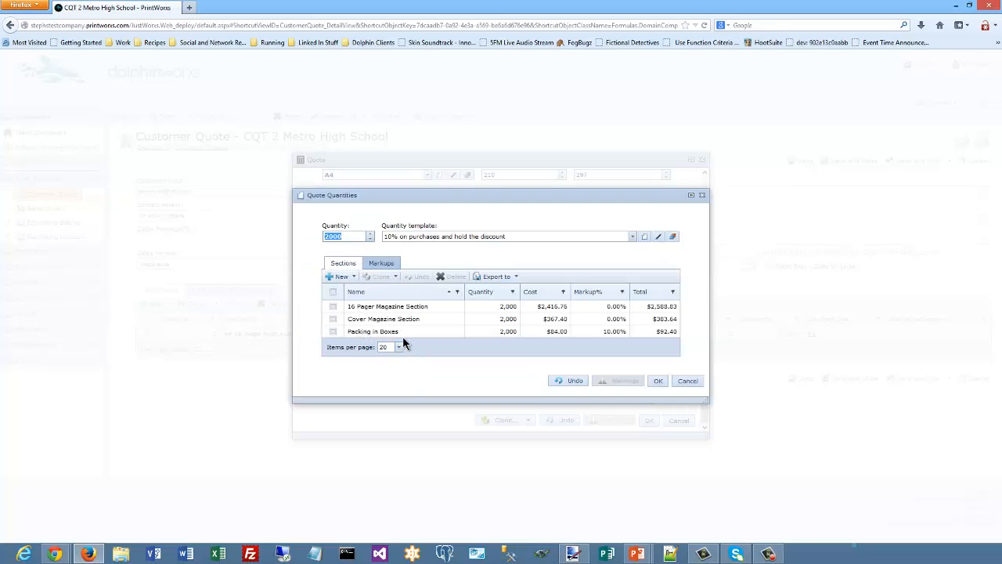
{"action": "left_click", "coordinate": [667, 381]}
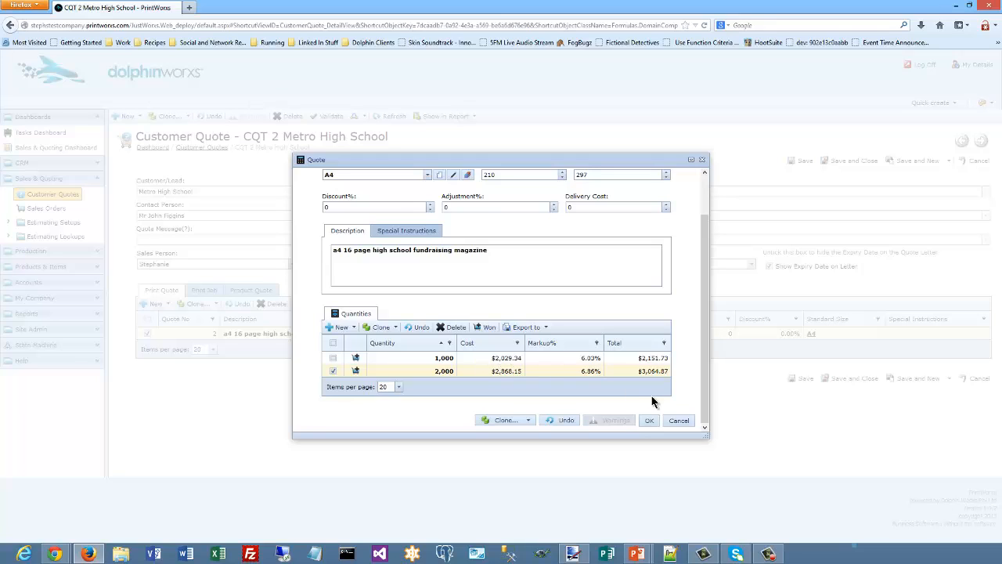
{"action": "left_click", "coordinate": [651, 423]}
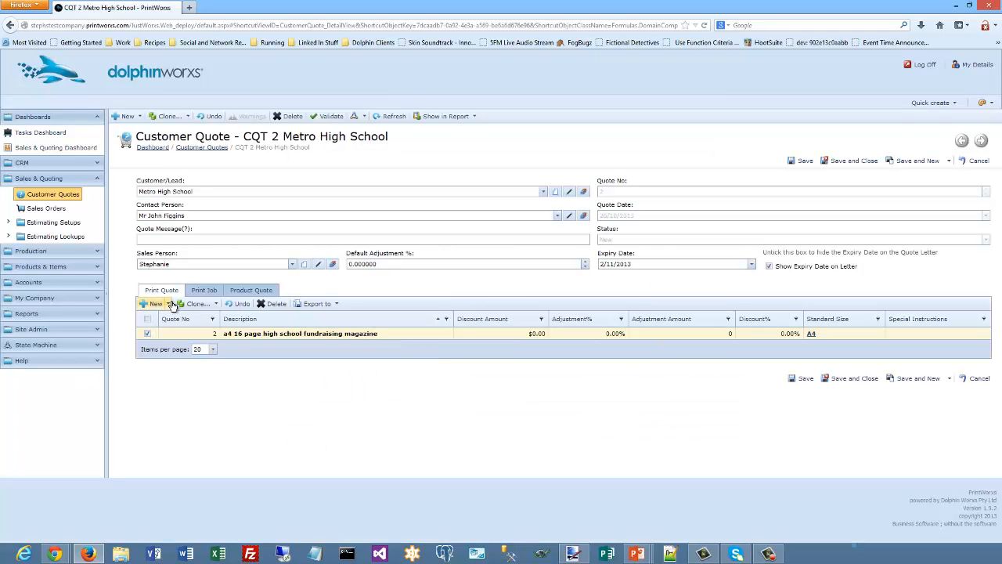
- Add a new print quote to the customer quote with standard size A8 and a 5% discount
{"action": "left_click", "coordinate": [164, 306]}
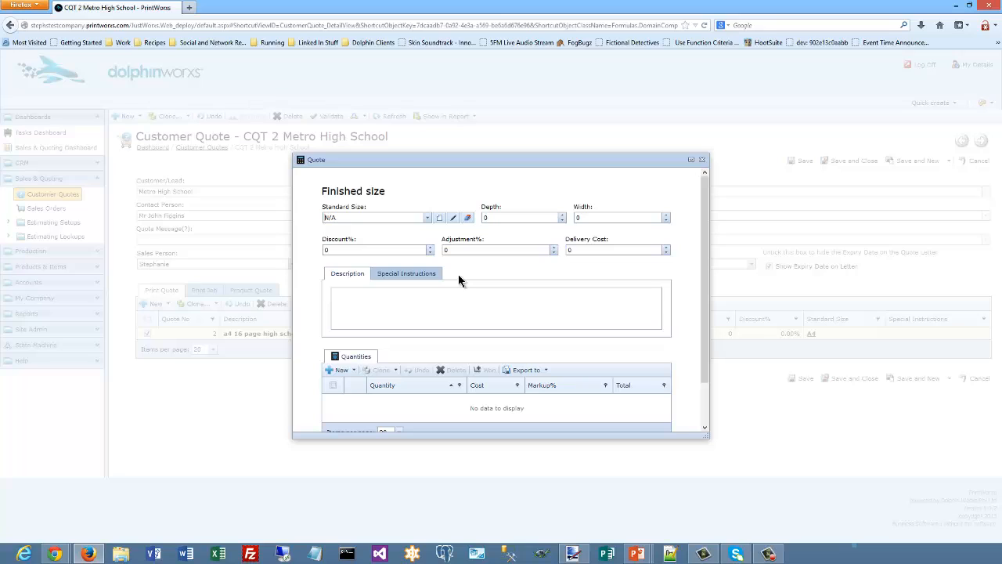
{"action": "type", "text": "b"}
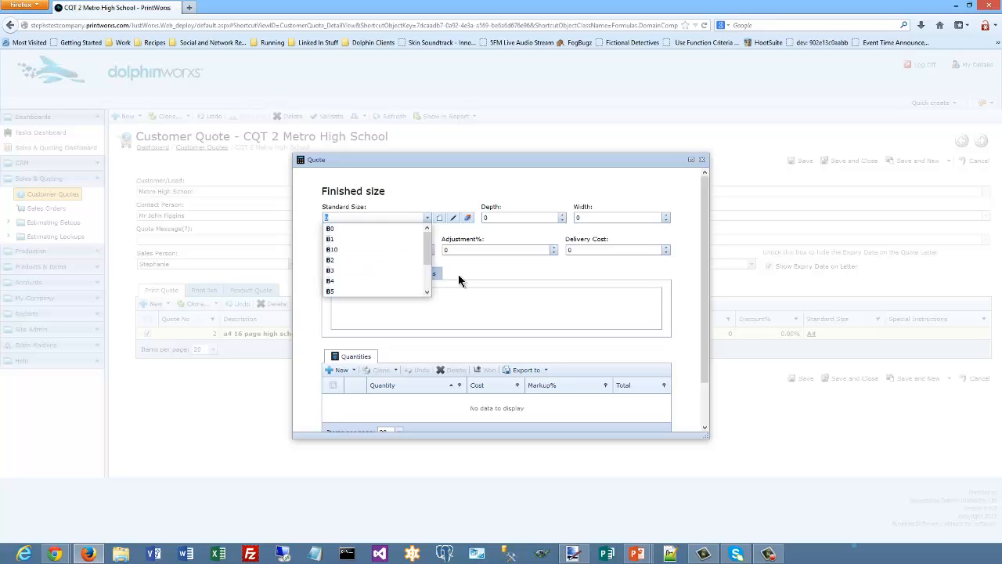
{"action": "key", "text": "BackSpace"}
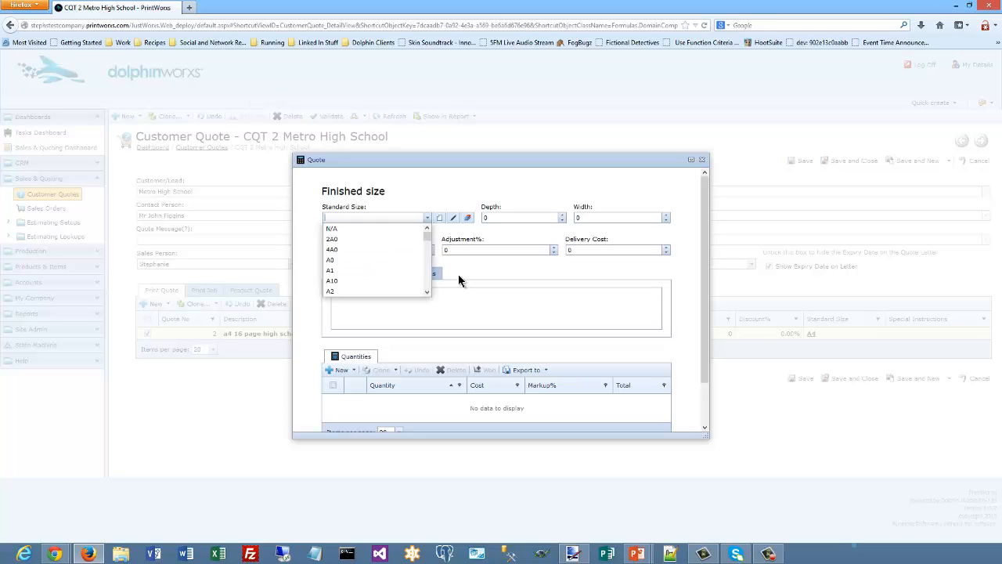
{"action": "type", "text": "a8"}
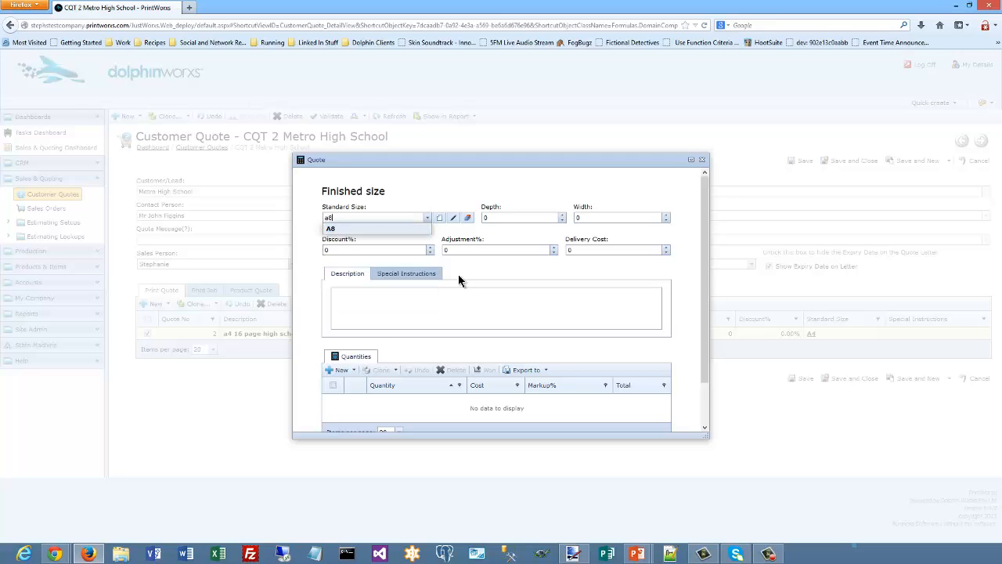
{"action": "key", "text": "Tab"}
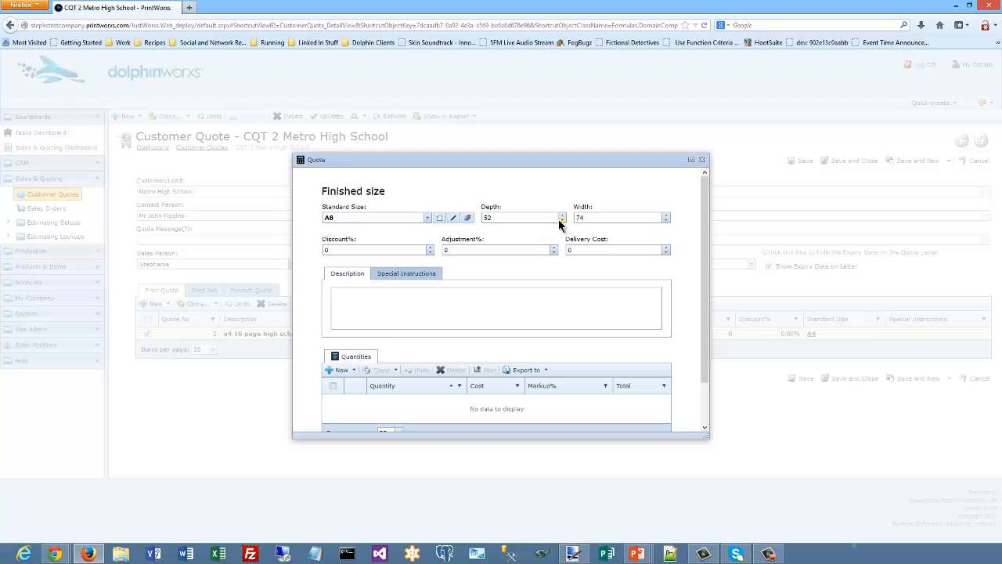
{"action": "left_click", "coordinate": [349, 250]}
{"action": "type", "text": "5"}
- Describe the new print quote as "Business Cards - one sided 4 colour with laminating", enlarging its window to fit
{"action": "left_click", "coordinate": [364, 298]}
{"action": "type", "text": "Business"}
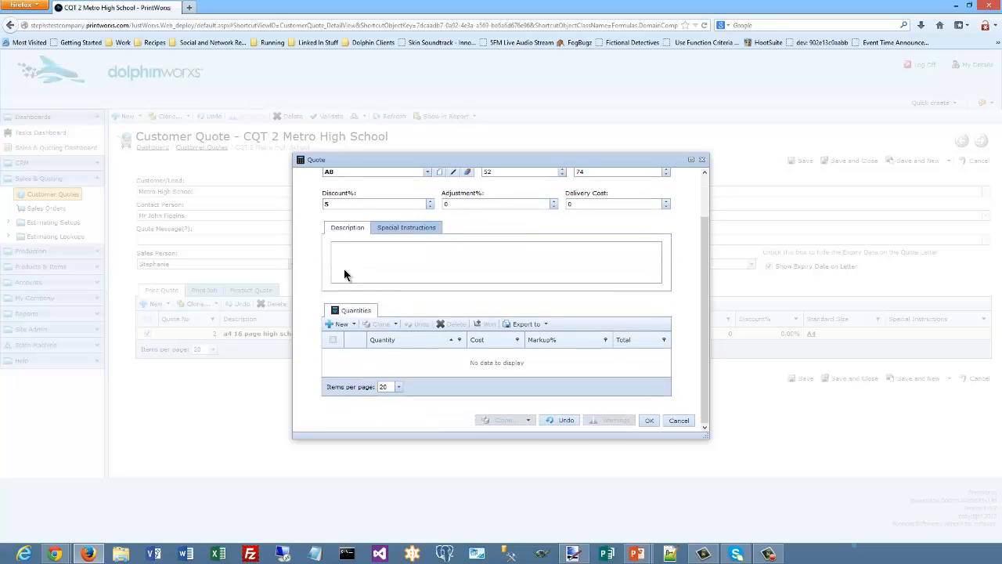
{"action": "left_click", "coordinate": [382, 259]}
{"action": "type", "text": "Business Cards"}
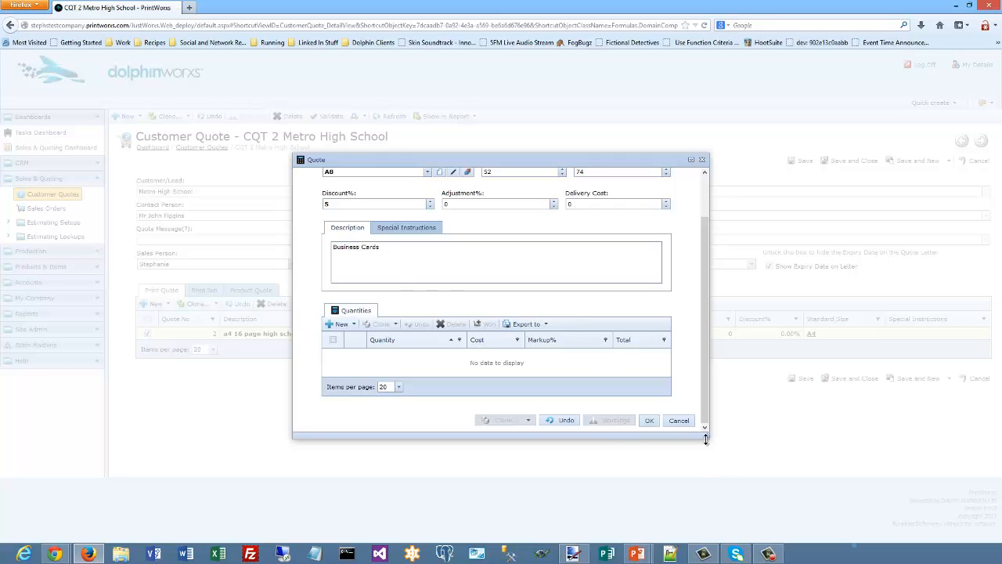
{"action": "left_click_drag", "start_coordinate": [712, 441], "coordinate": [752, 488]}
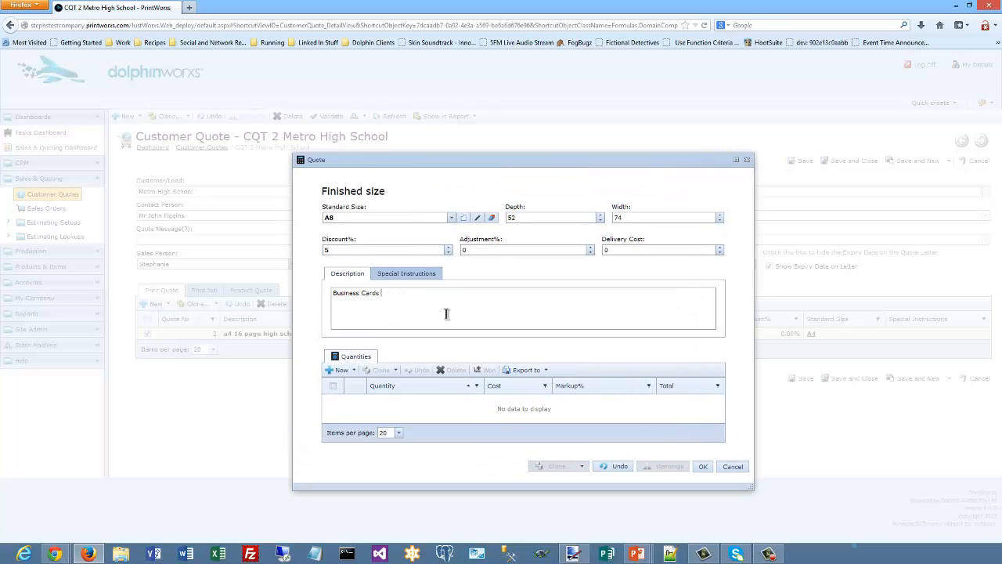
{"action": "type", "text": "- one sided 4 colour with laminating"}
- Add a quote quantity of 500 using the "10% on purchases and hold the discount" template
{"action": "left_click", "coordinate": [345, 370]}
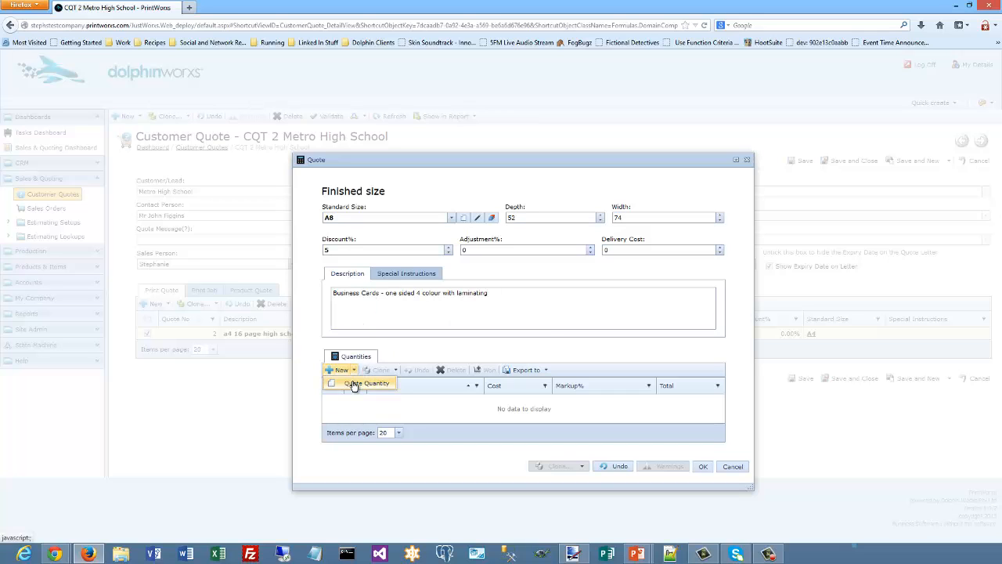
{"action": "left_click", "coordinate": [354, 384]}
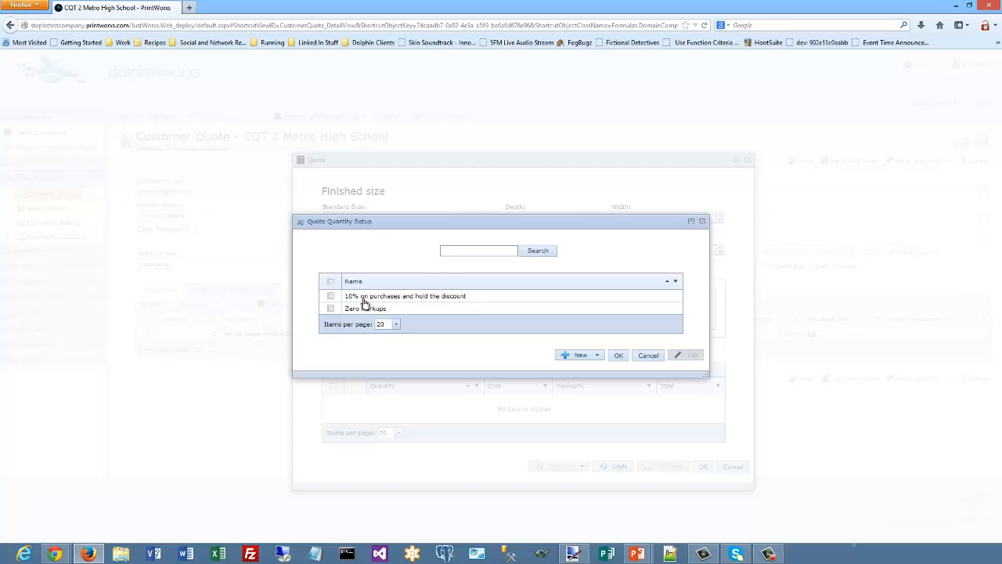
{"action": "left_click", "coordinate": [480, 302]}
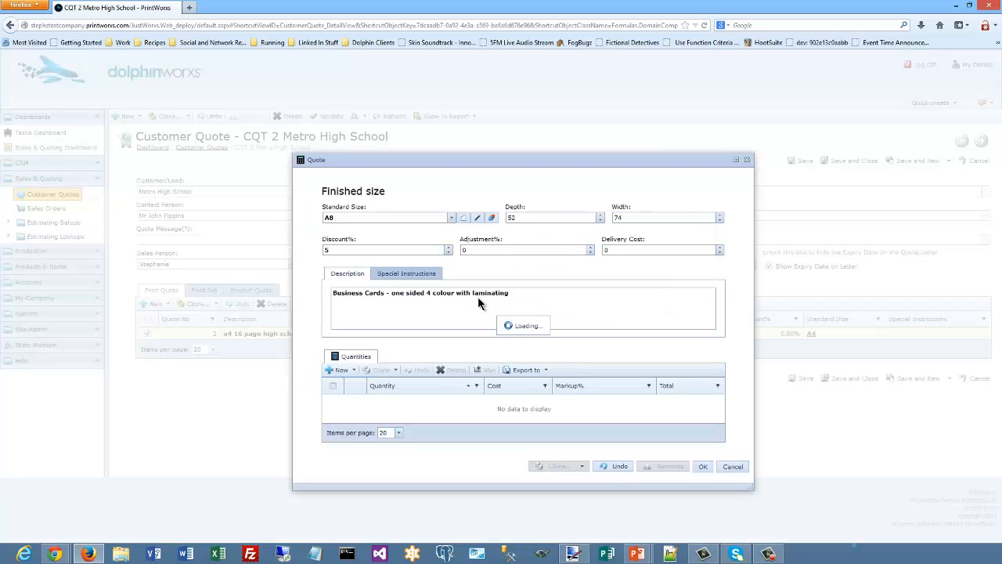
{"action": "left_click", "coordinate": [455, 400]}
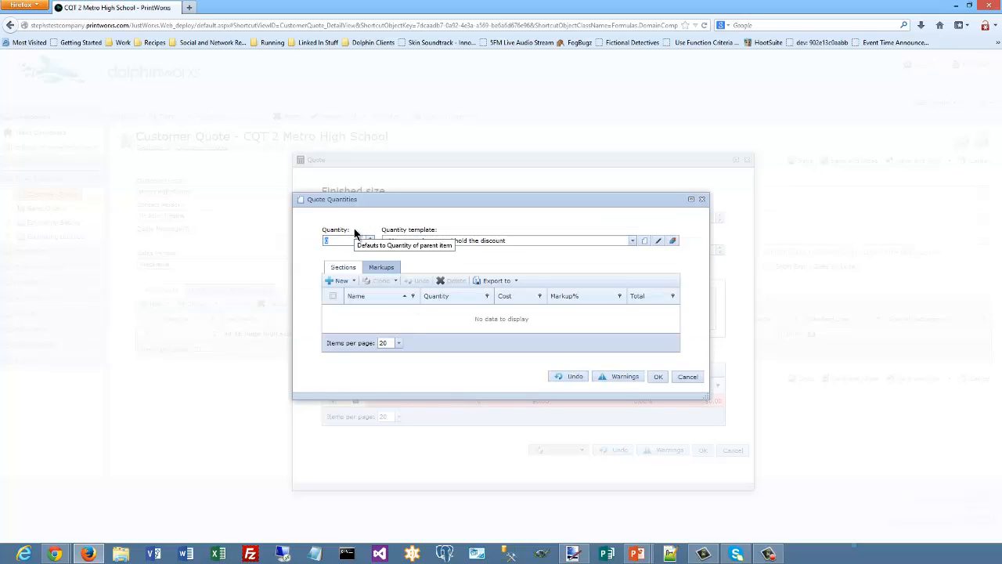
{"action": "type", "text": "500"}
{"action": "key", "text": "Tab"}
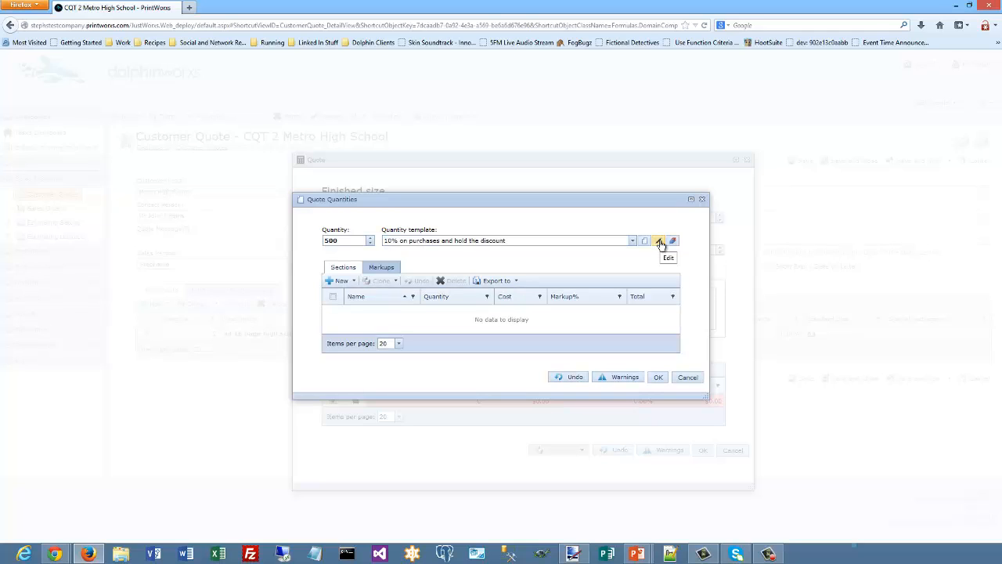
- Examine the quantity template's hold-discount option and markup percentages, trying a finishing markup of 5 and restoring it to 0
{"action": "left_click", "coordinate": [659, 242]}
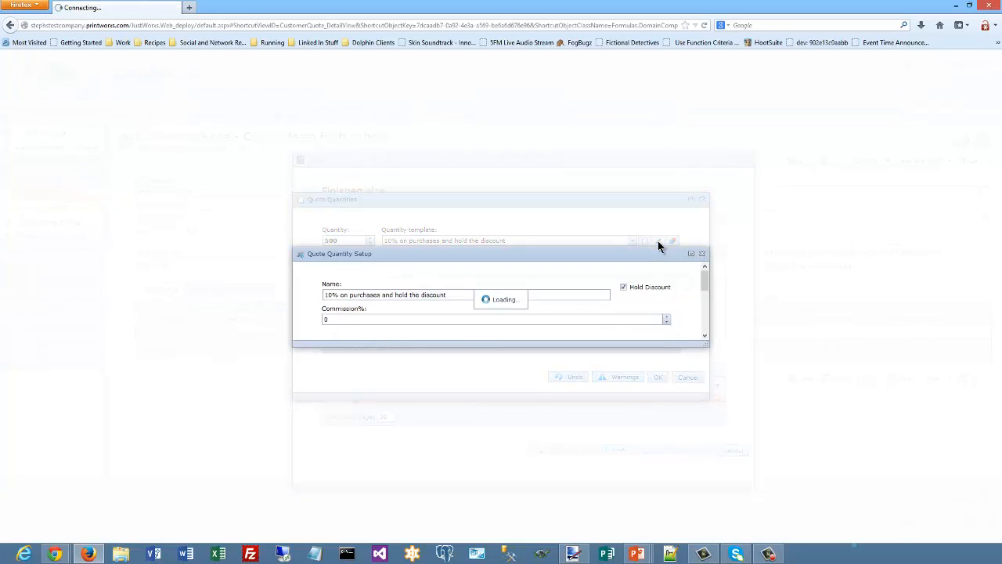
{"action": "left_click", "coordinate": [464, 229]}
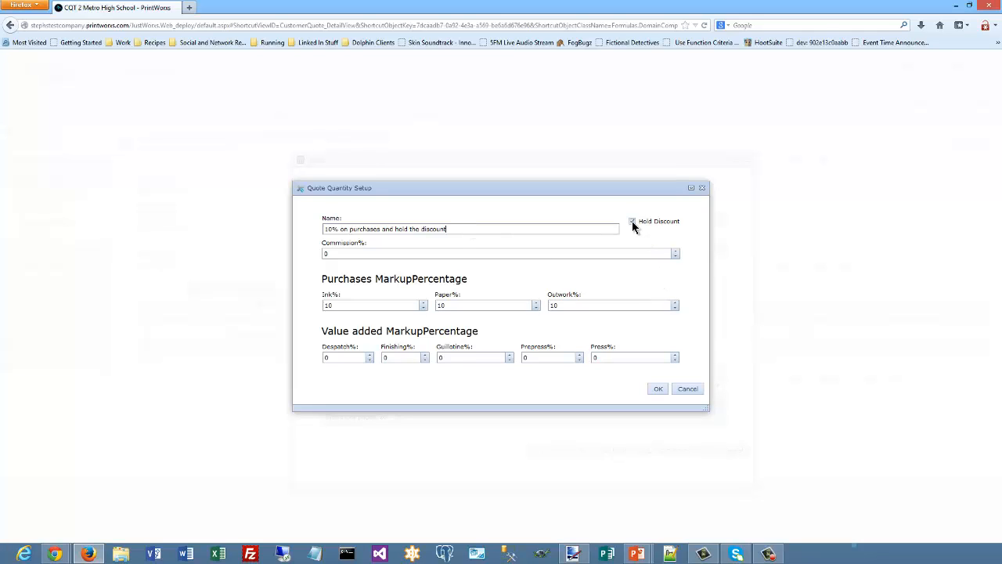
{"action": "mouse_move", "coordinate": [633, 223]}
{"action": "left_click", "coordinate": [573, 305]}
{"action": "left_click", "coordinate": [332, 358]}
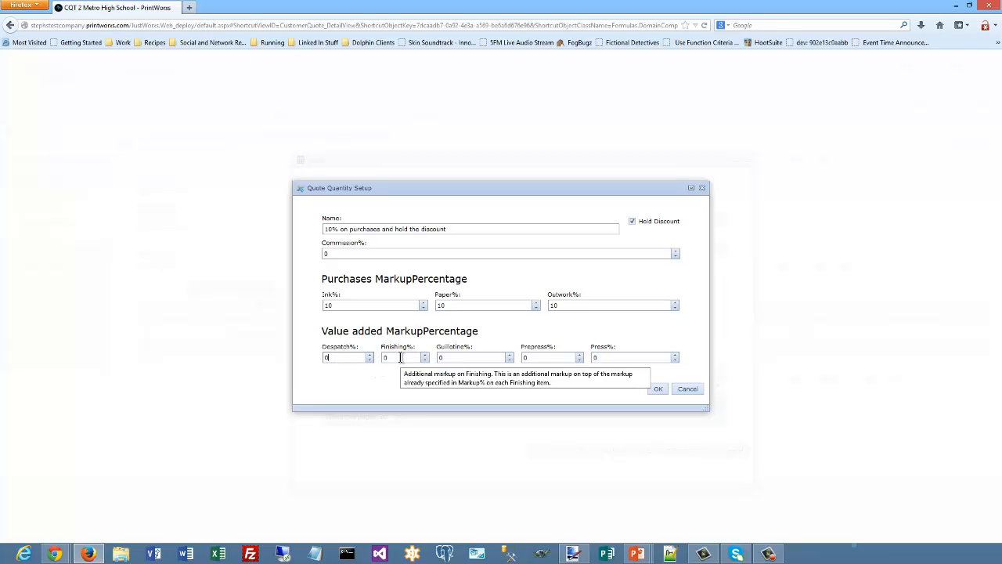
{"action": "double_click", "coordinate": [400, 357]}
{"action": "type", "text": "5"}
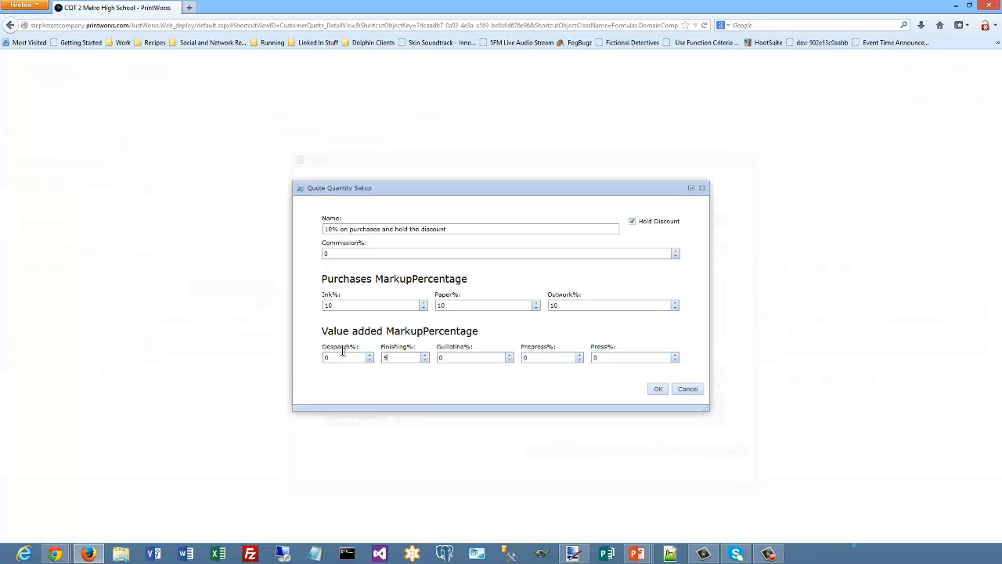
{"action": "key", "text": "BackSpace"}
{"action": "type", "text": "0"}
{"action": "left_click", "coordinate": [459, 229]}
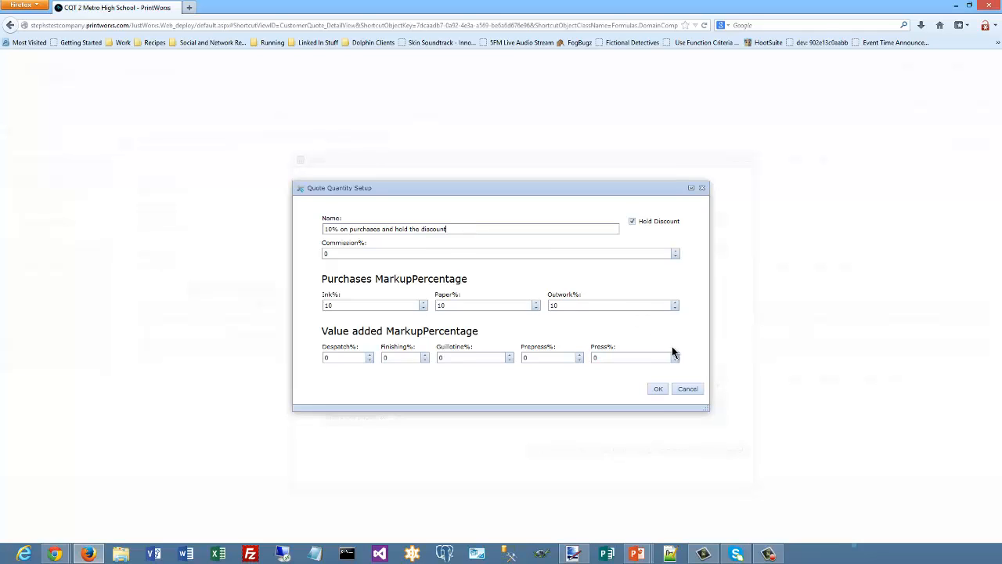
{"action": "left_click", "coordinate": [658, 390]}
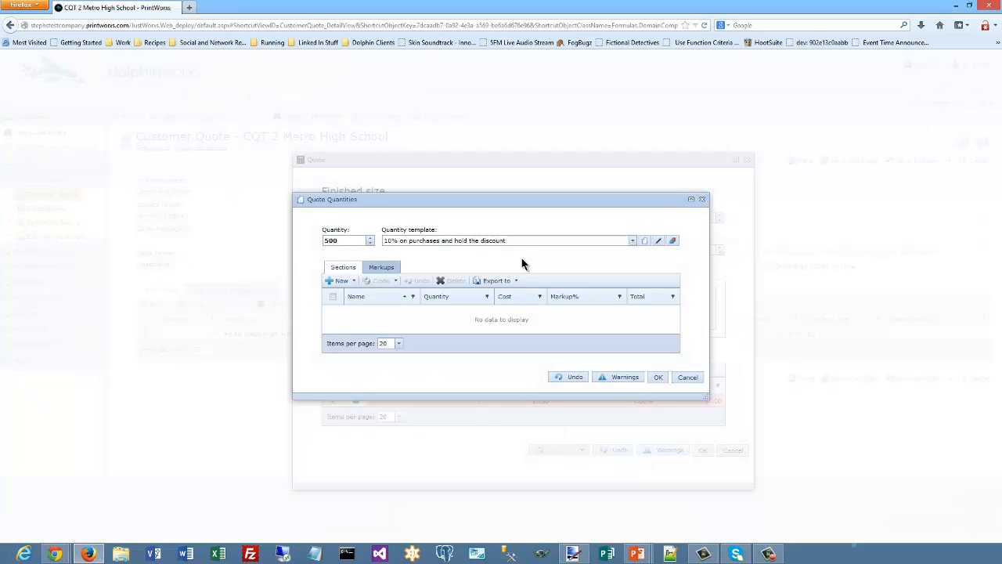
- Add a Business Cards section to the 500 quantity and check its section template's flat size, bleed, margin and grain settings
{"action": "left_click", "coordinate": [352, 284]}
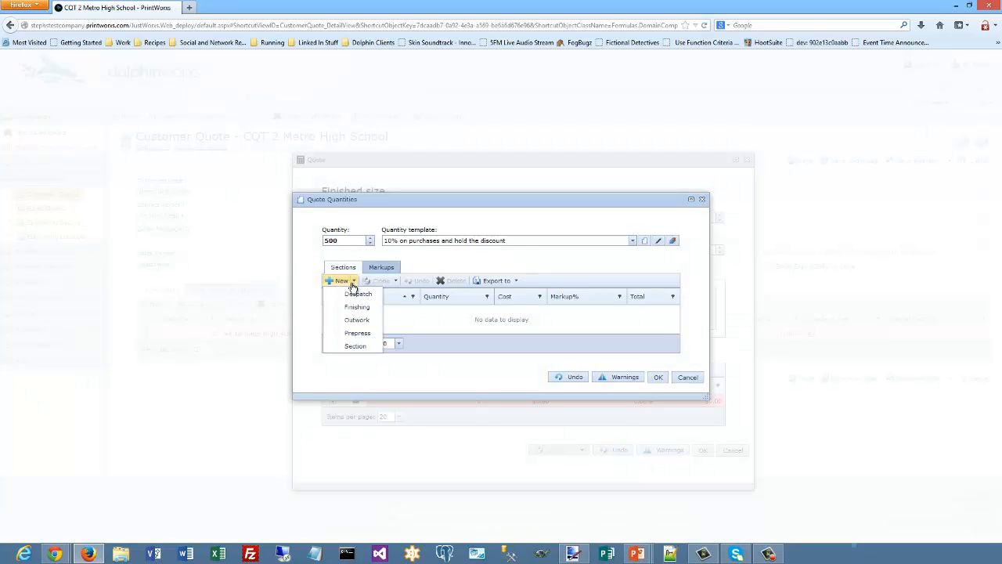
{"action": "left_click", "coordinate": [354, 345]}
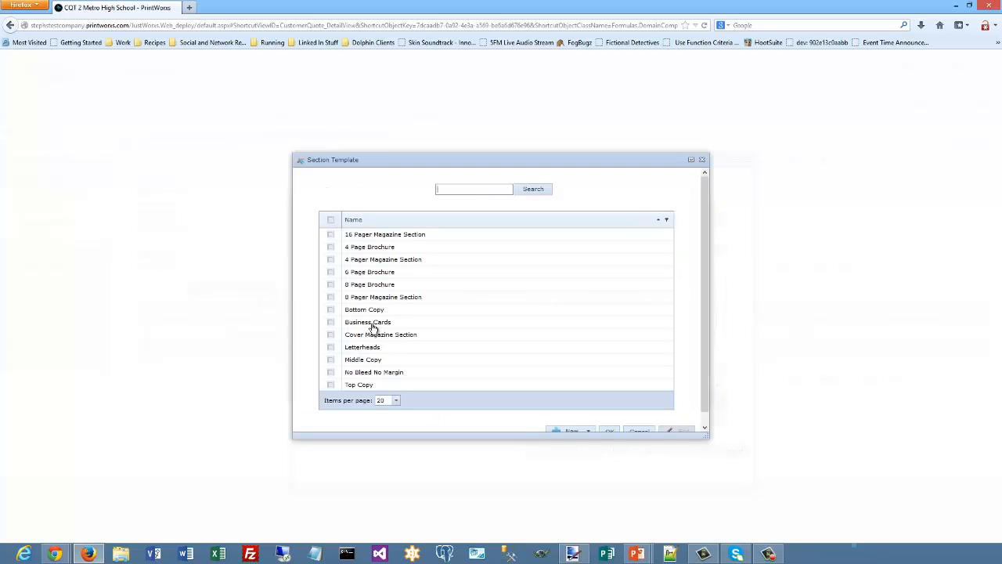
{"action": "left_click", "coordinate": [372, 327]}
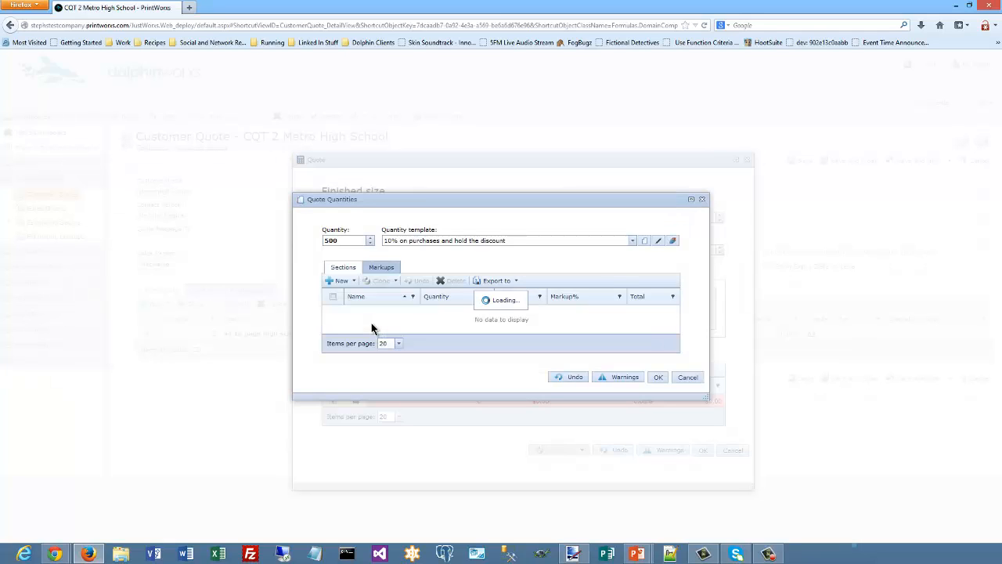
{"action": "left_click", "coordinate": [422, 313]}
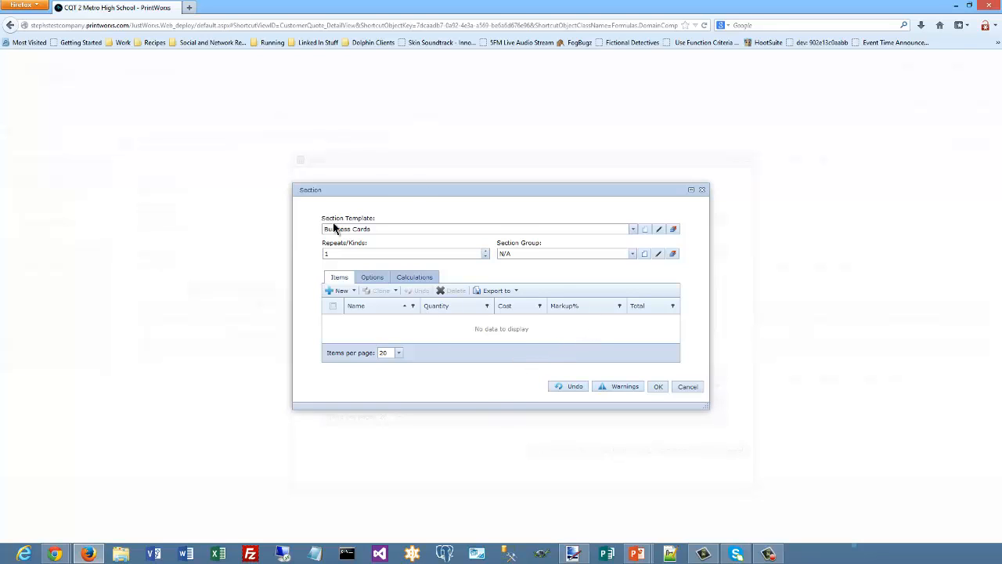
{"action": "left_click", "coordinate": [659, 230]}
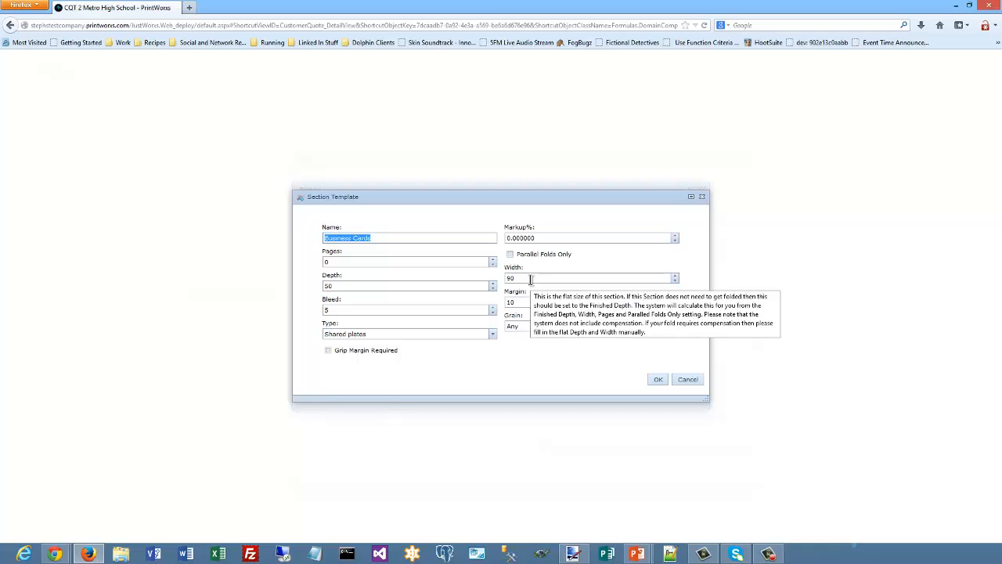
{"action": "mouse_move", "coordinate": [523, 315]}
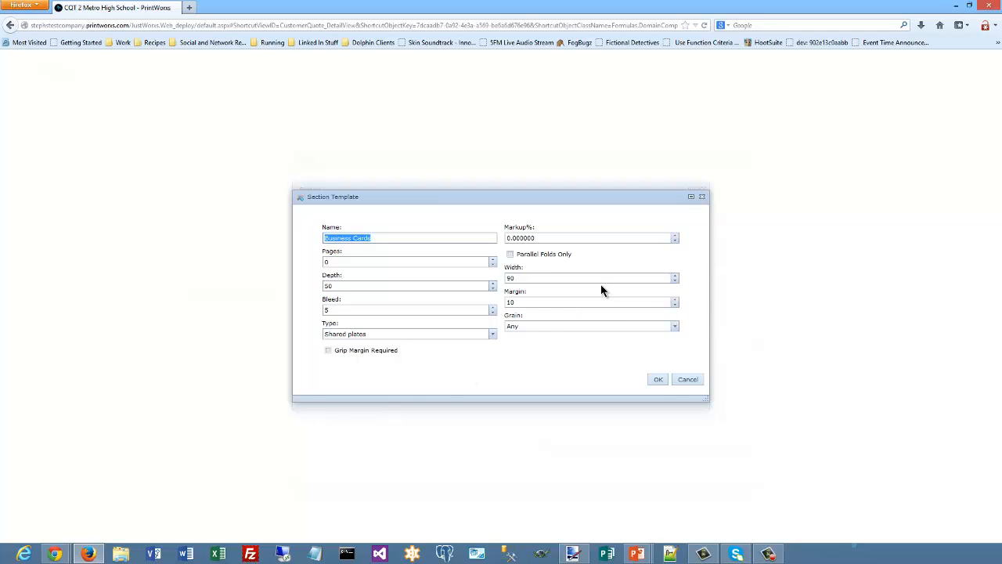
{"action": "left_click", "coordinate": [657, 379]}
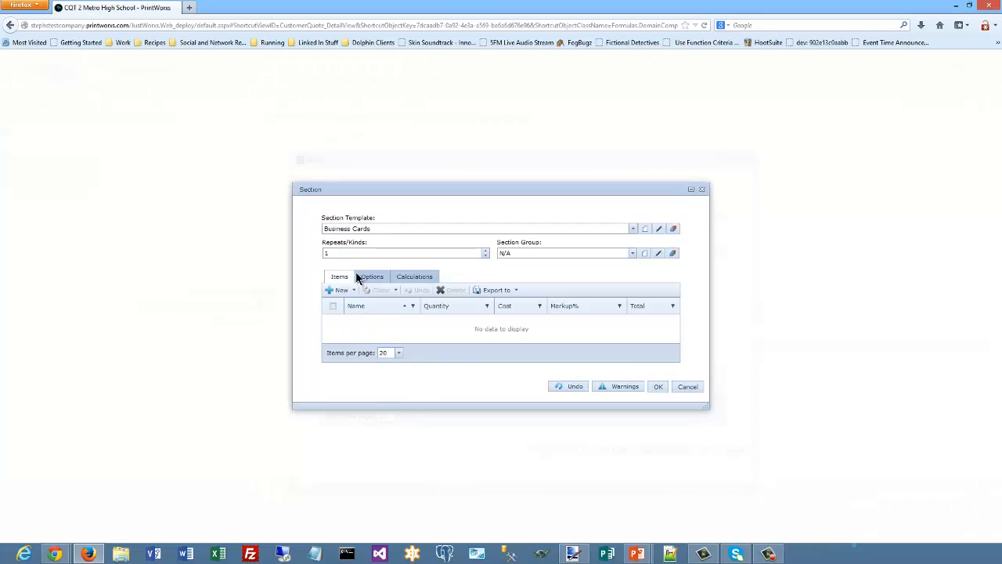
- Add a Digital A3 digital press and Dukuza Gloss White 80gsm 455x640 paper to the Business Cards section
{"action": "left_click", "coordinate": [349, 290]}
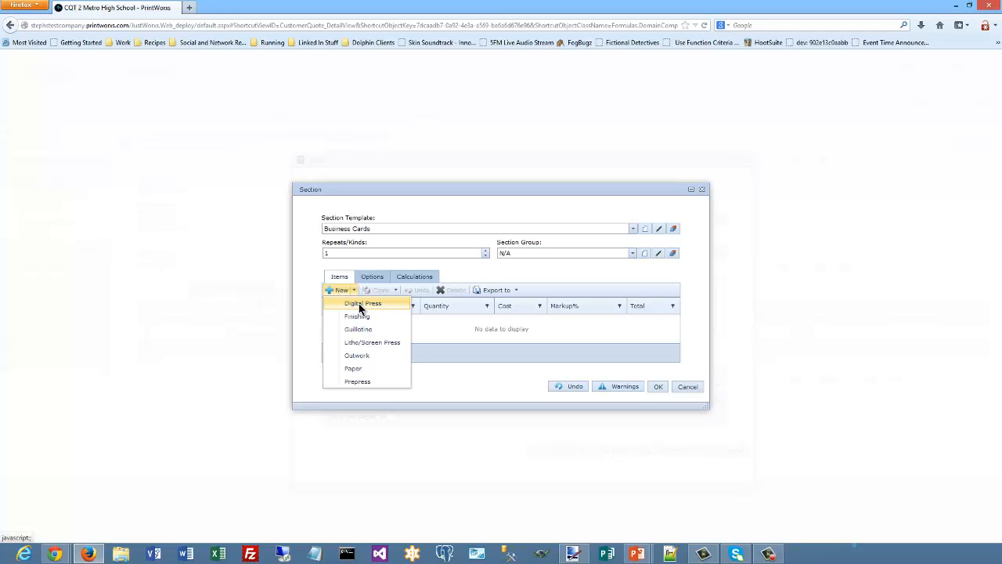
{"action": "left_click", "coordinate": [358, 303]}
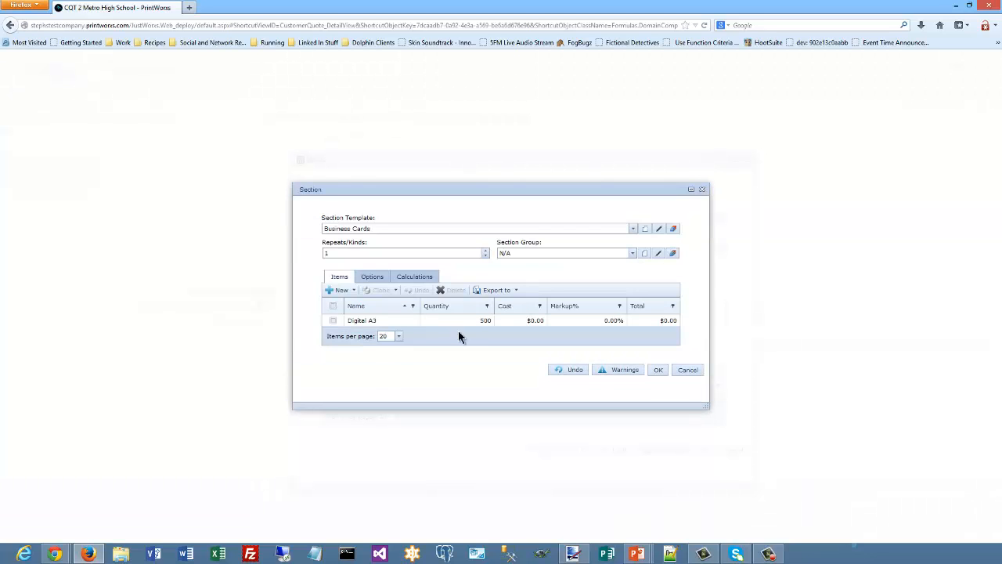
{"action": "left_click", "coordinate": [353, 291]}
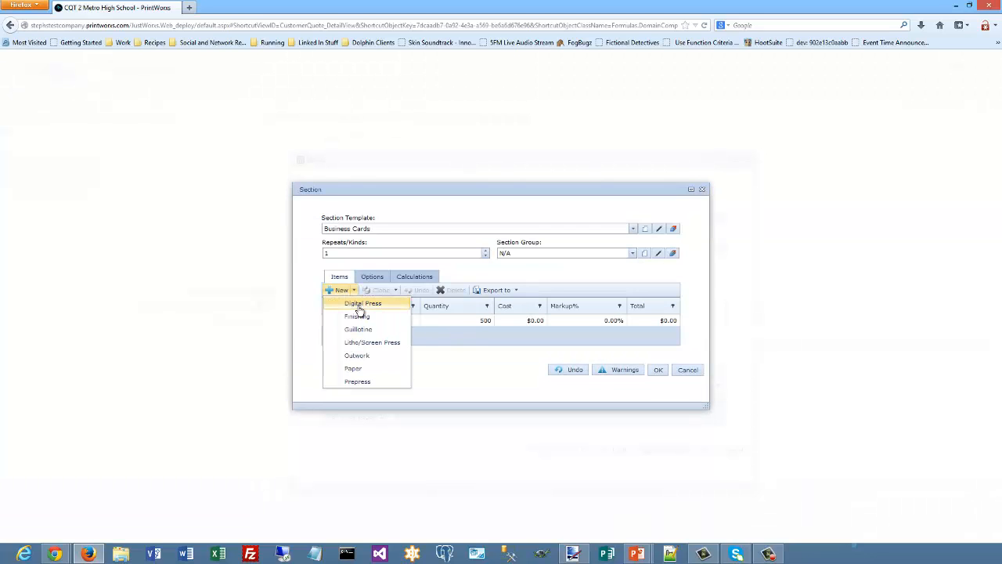
{"action": "left_click", "coordinate": [361, 369]}
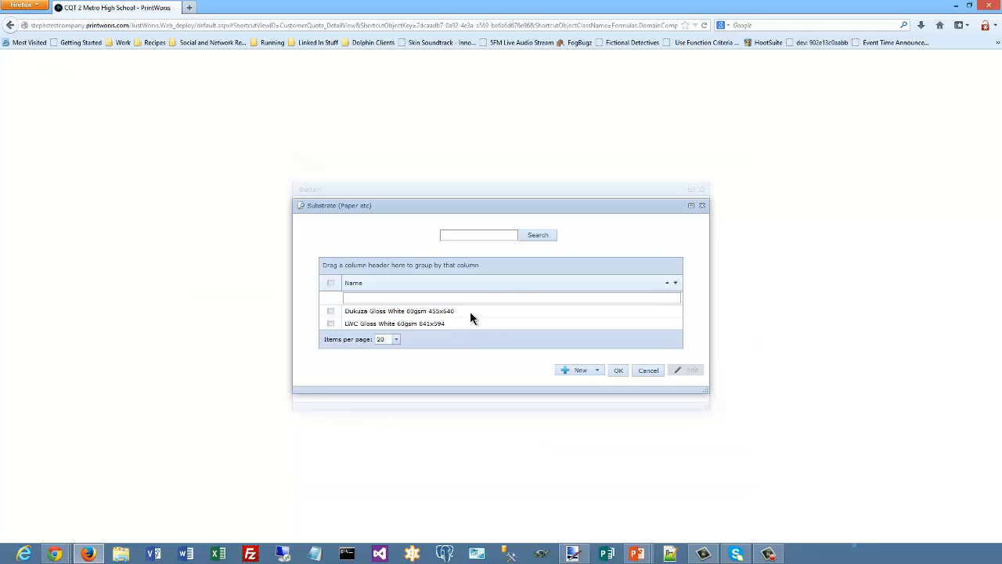
{"action": "left_click", "coordinate": [470, 317]}
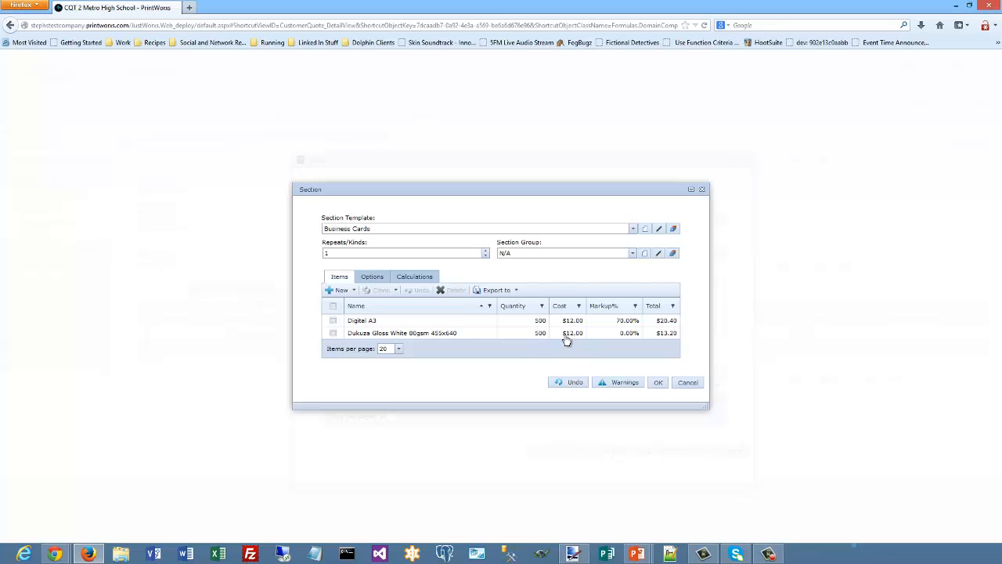
- Add the Polar guillotine to the Business Cards section and accept it, checking the warnings before and after
{"action": "left_click", "coordinate": [353, 290]}
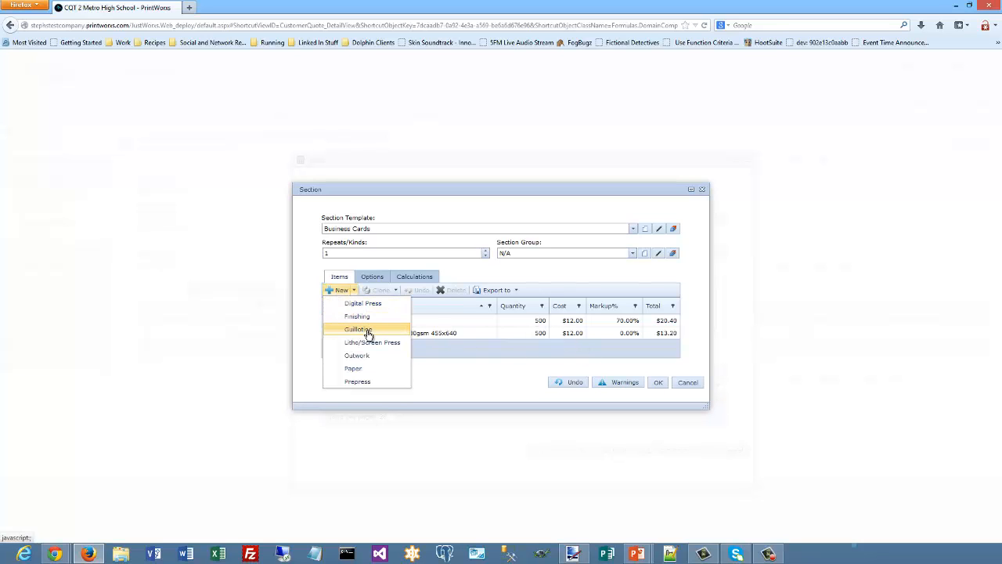
{"action": "left_click", "coordinate": [625, 383]}
{"action": "left_click", "coordinate": [625, 384]}
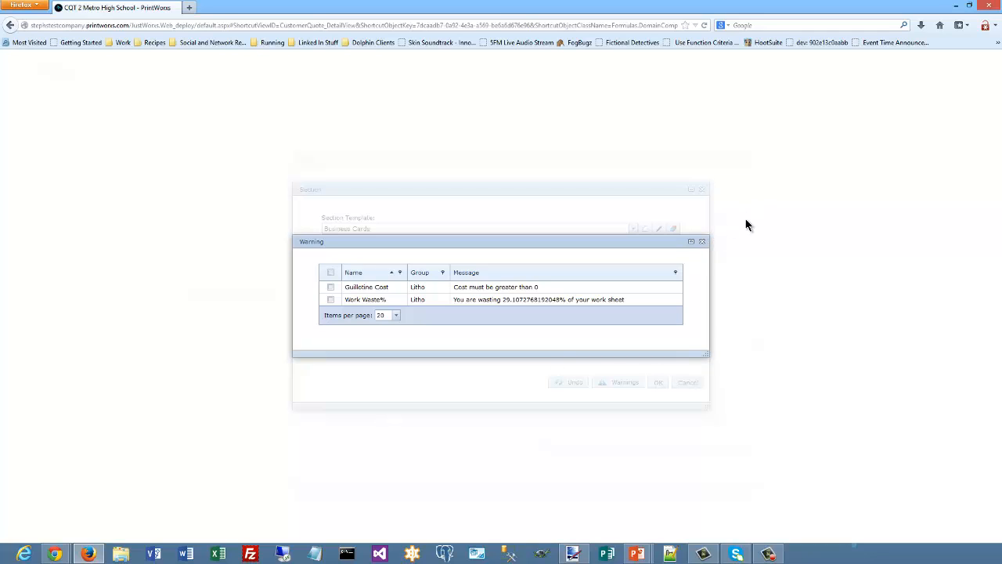
{"action": "left_click", "coordinate": [700, 242]}
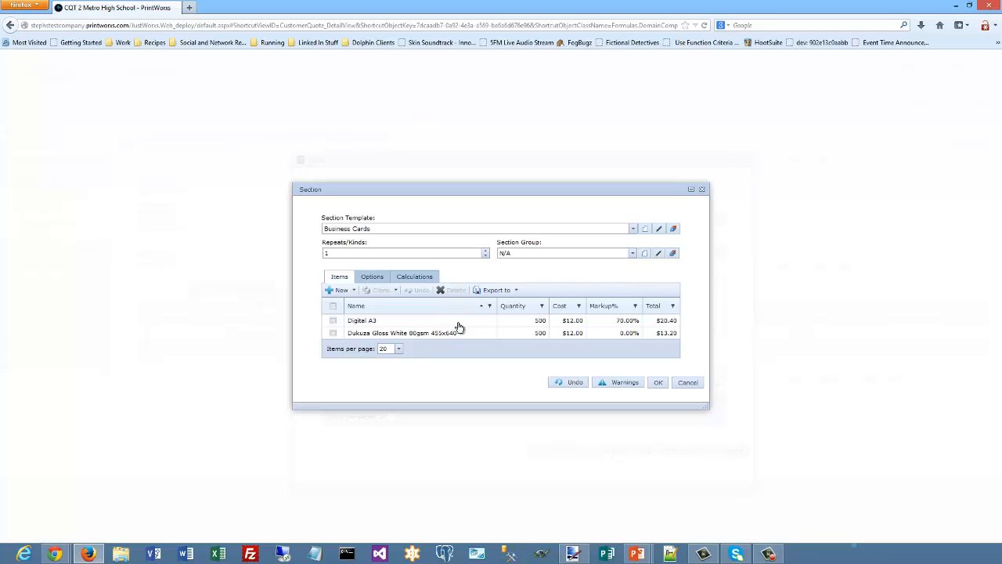
{"action": "left_click", "coordinate": [352, 290]}
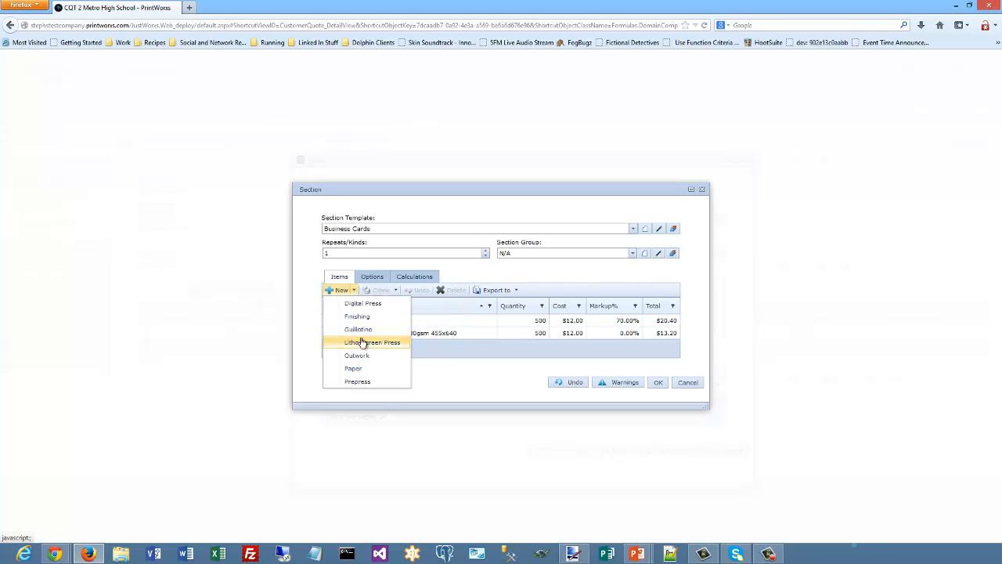
{"action": "left_click", "coordinate": [363, 329]}
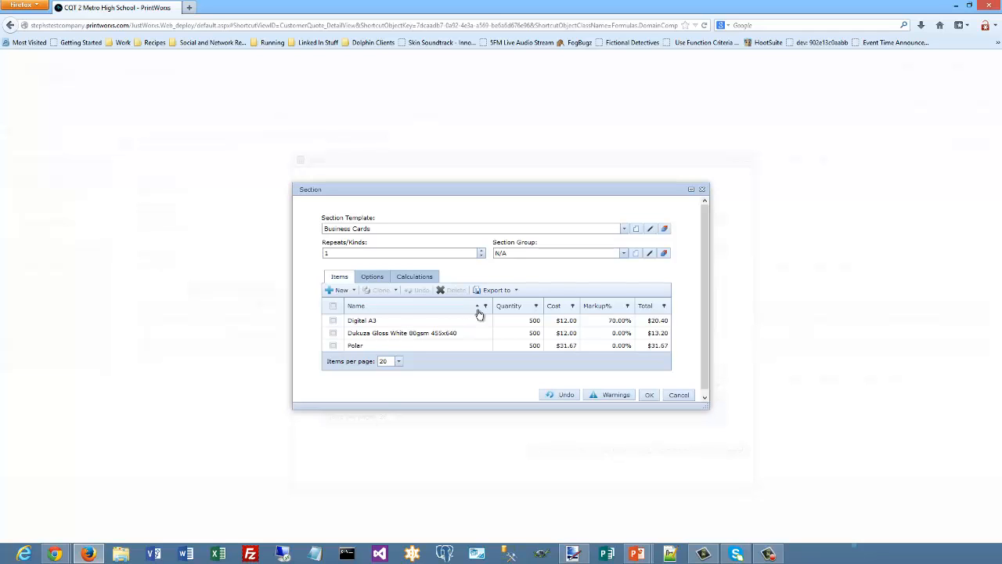
{"action": "left_click", "coordinate": [649, 394]}
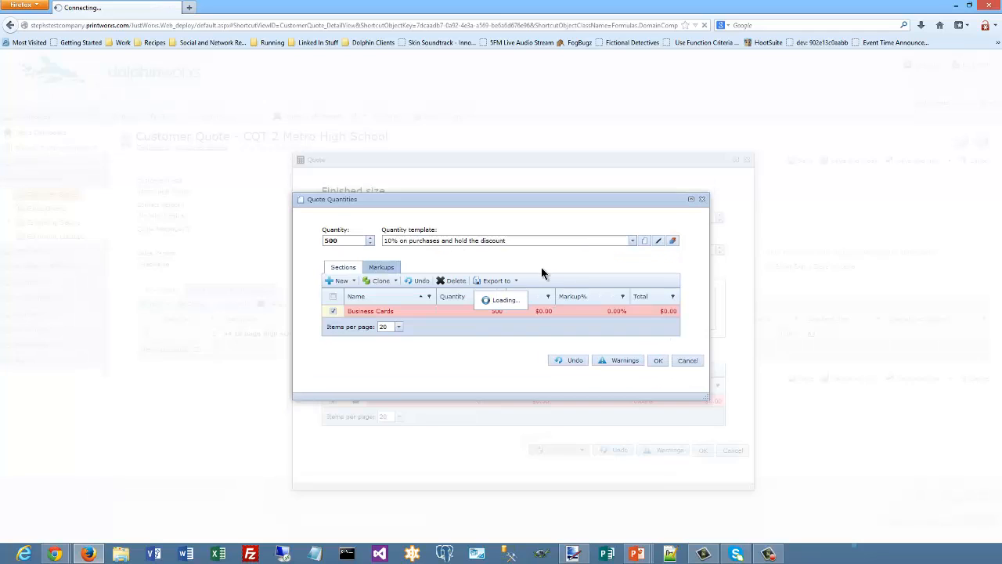
{"action": "left_click", "coordinate": [616, 365]}
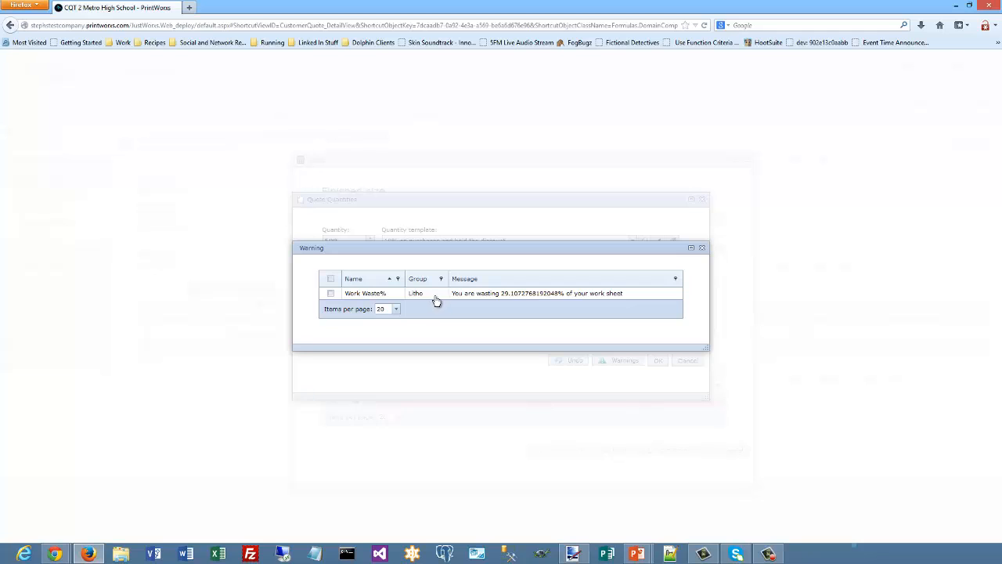
{"action": "left_click", "coordinate": [703, 247]}
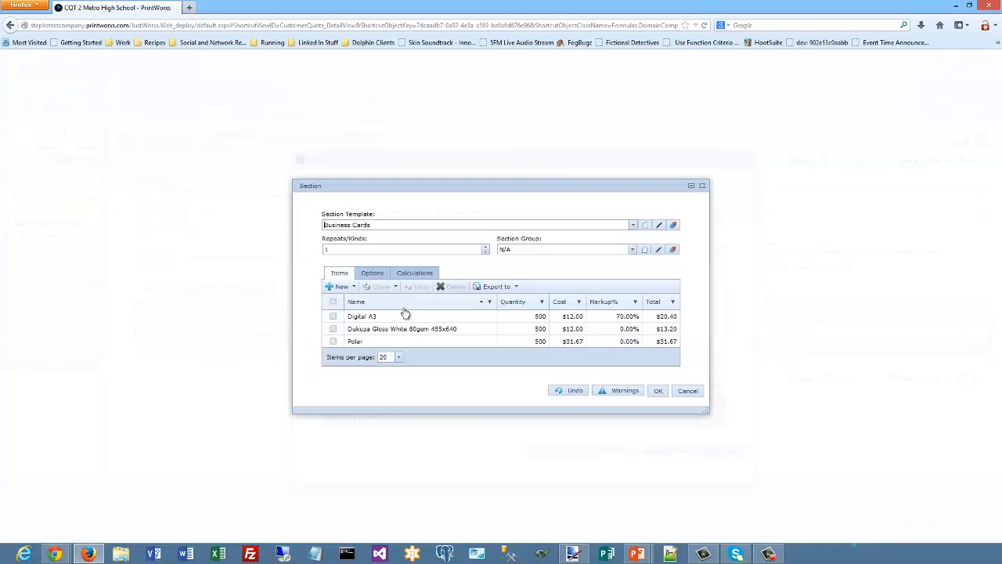
- Set the Up Waste% Warn Level of the section's Digital A3 press to 30 and accept the section and quantity
{"action": "left_click", "coordinate": [405, 317]}
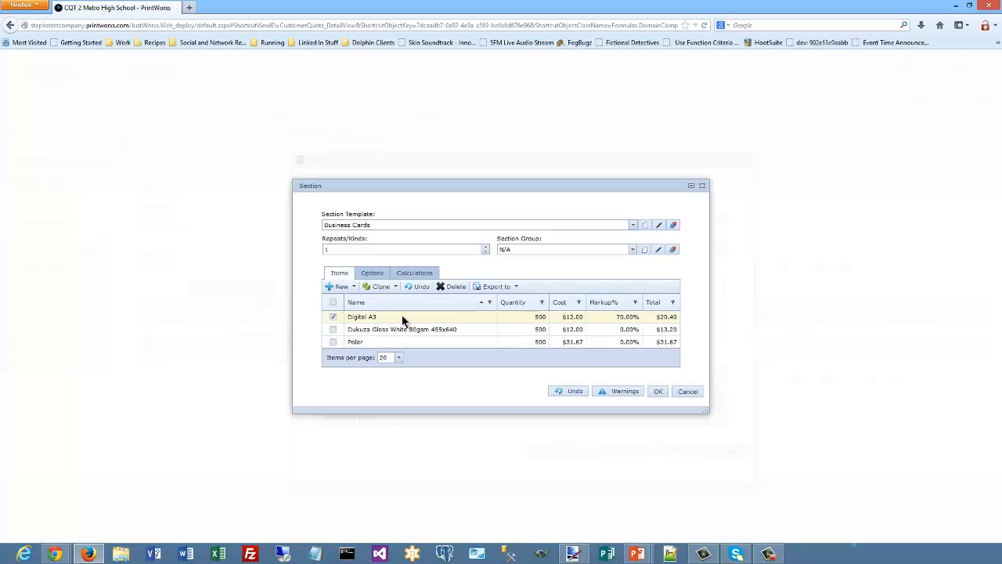
{"action": "double_click", "coordinate": [403, 319]}
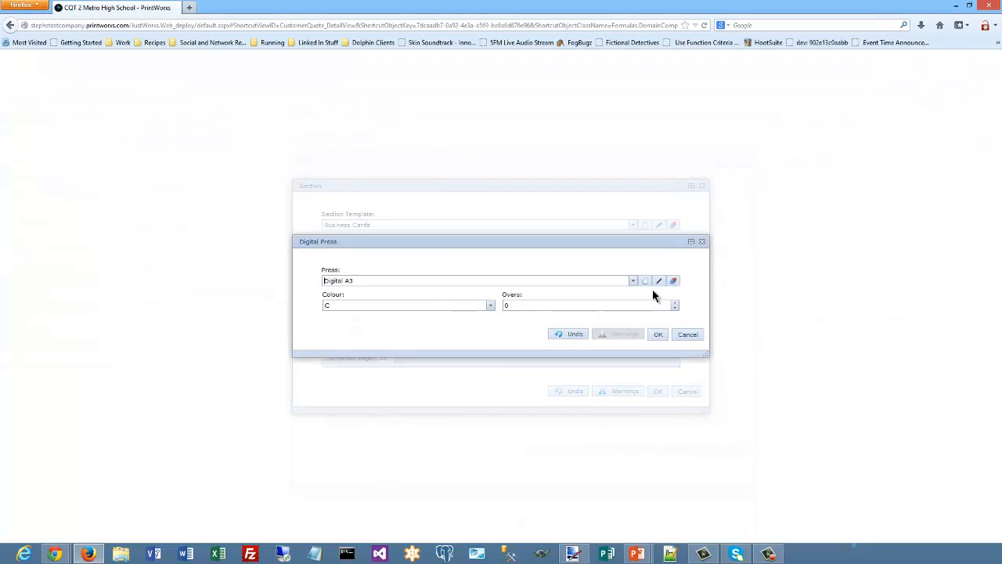
{"action": "left_click", "coordinate": [661, 280]}
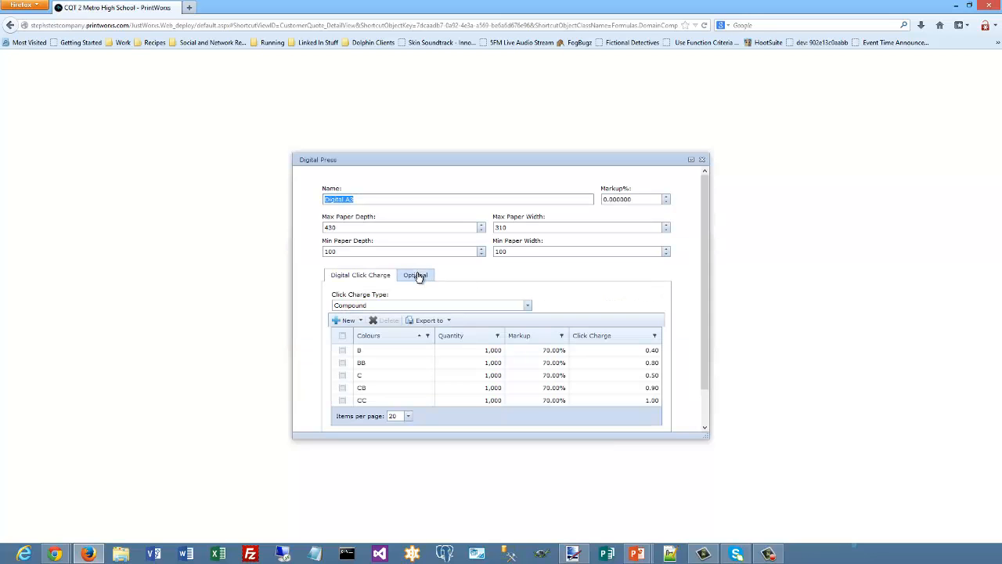
{"action": "left_click", "coordinate": [419, 276]}
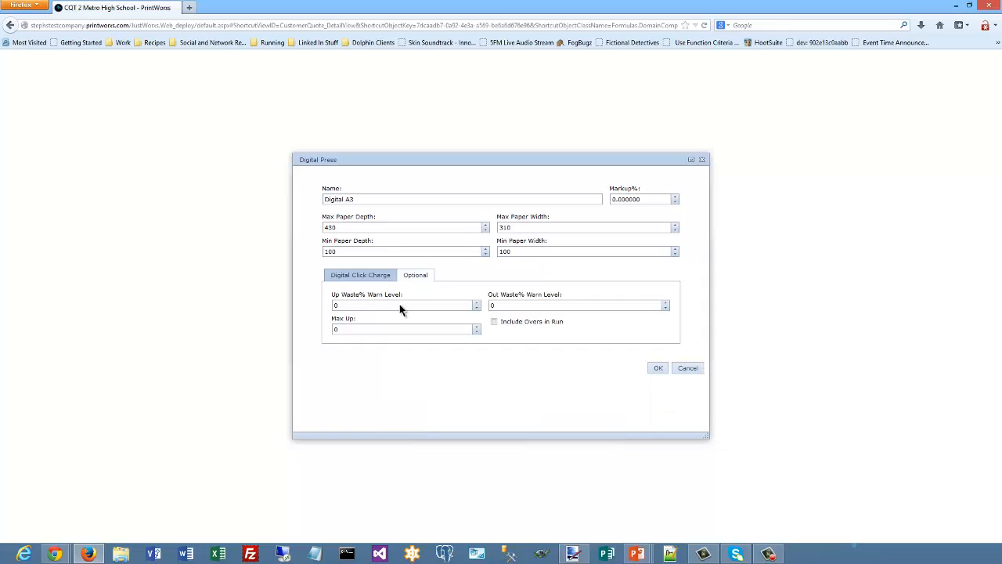
{"action": "left_click", "coordinate": [344, 306]}
{"action": "type", "text": "30"}
{"action": "left_click", "coordinate": [503, 305]}
{"action": "left_click_drag", "start_coordinate": [503, 305], "coordinate": [485, 307]}
{"action": "left_click", "coordinate": [658, 368]}
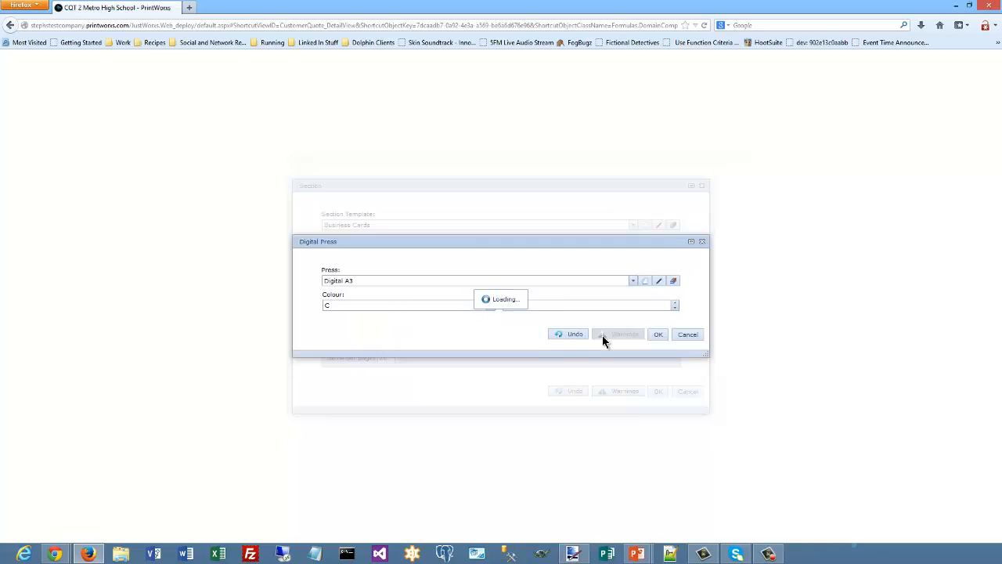
{"action": "left_click", "coordinate": [659, 334]}
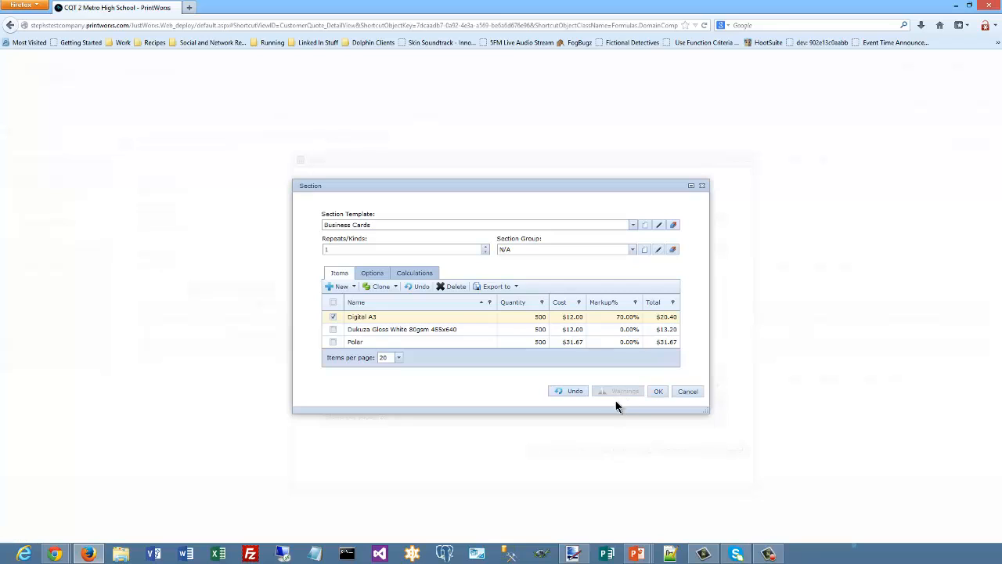
{"action": "left_click", "coordinate": [659, 393]}
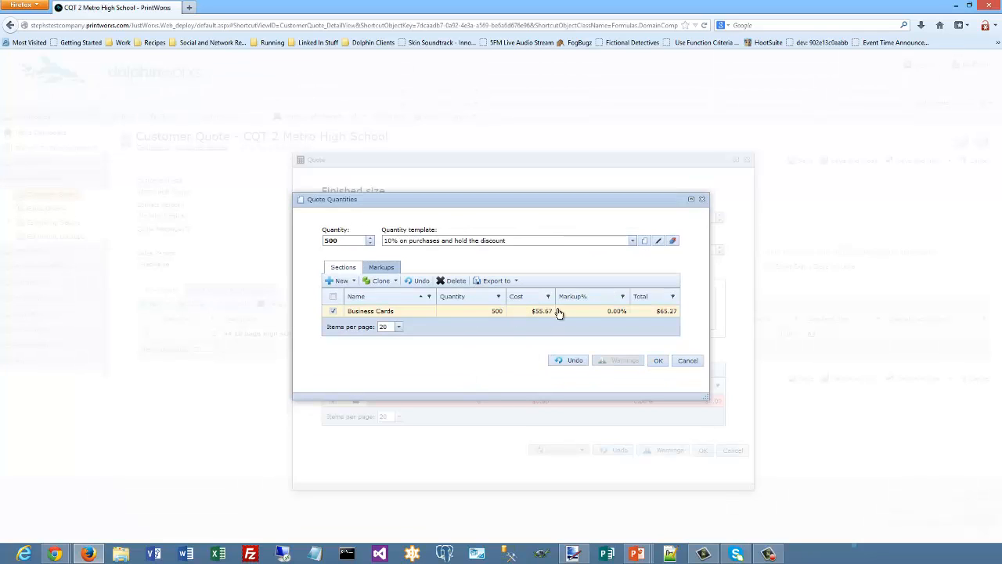
{"action": "left_click", "coordinate": [657, 360]}
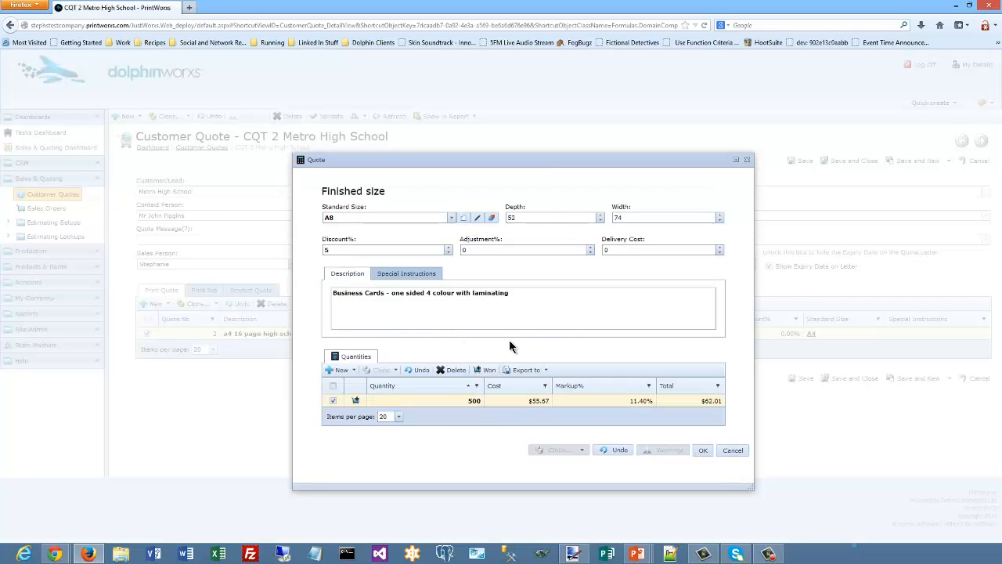
- Add a second quote quantity to the business cards quote and set it to 1000
{"action": "left_click", "coordinate": [353, 370]}
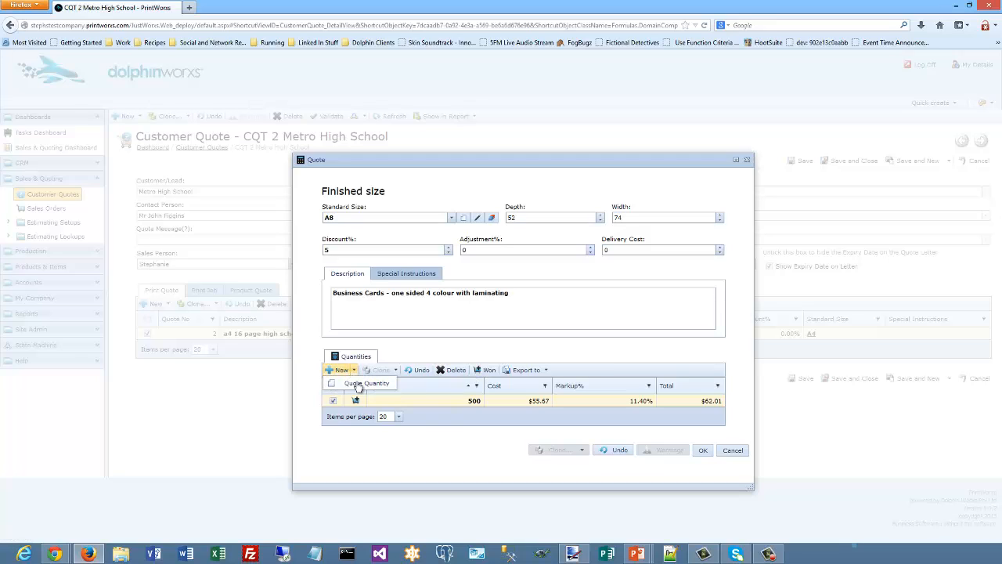
{"action": "left_click", "coordinate": [360, 382]}
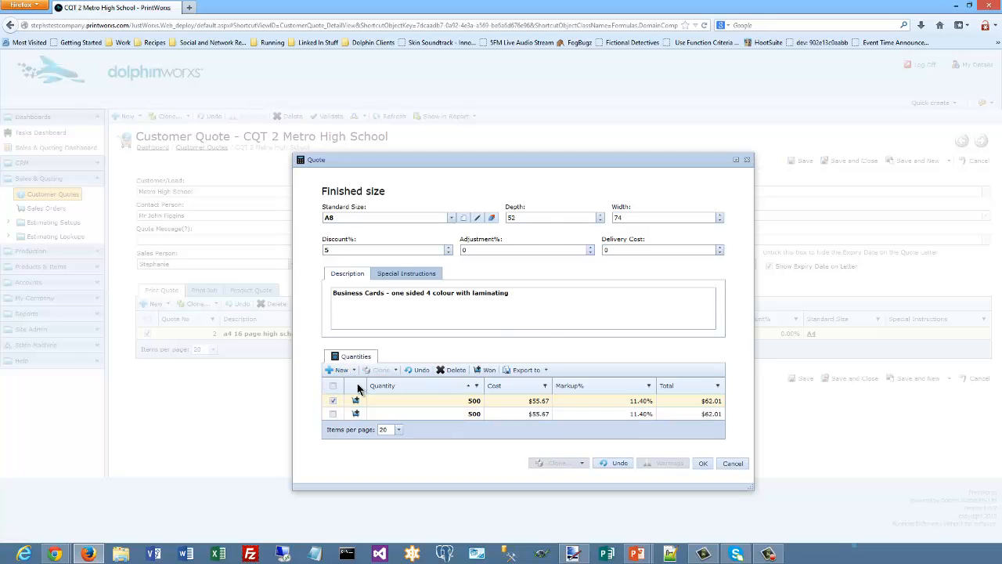
{"action": "left_click", "coordinate": [461, 418]}
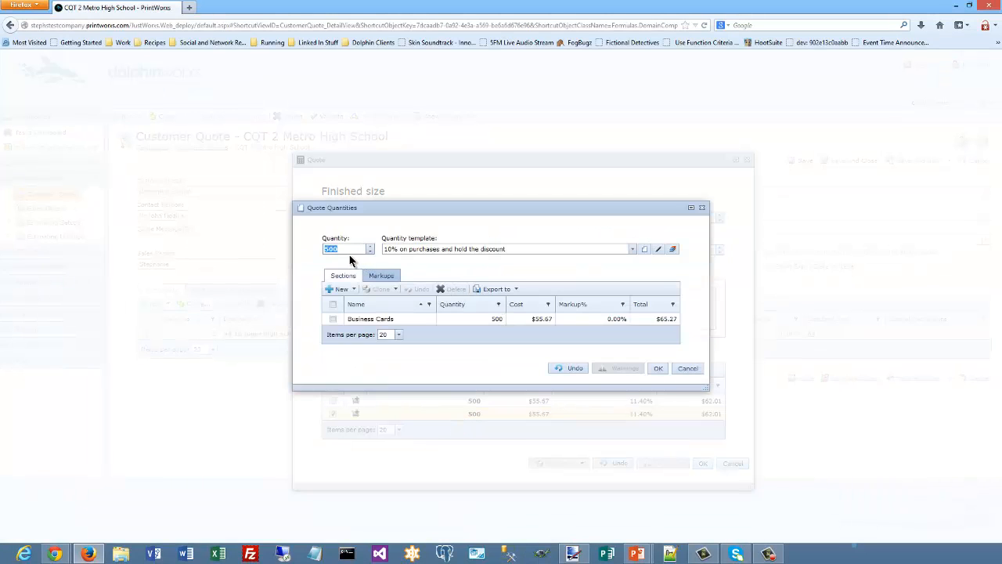
{"action": "type", "text": "1000"}
{"action": "left_click", "coordinate": [659, 368]}
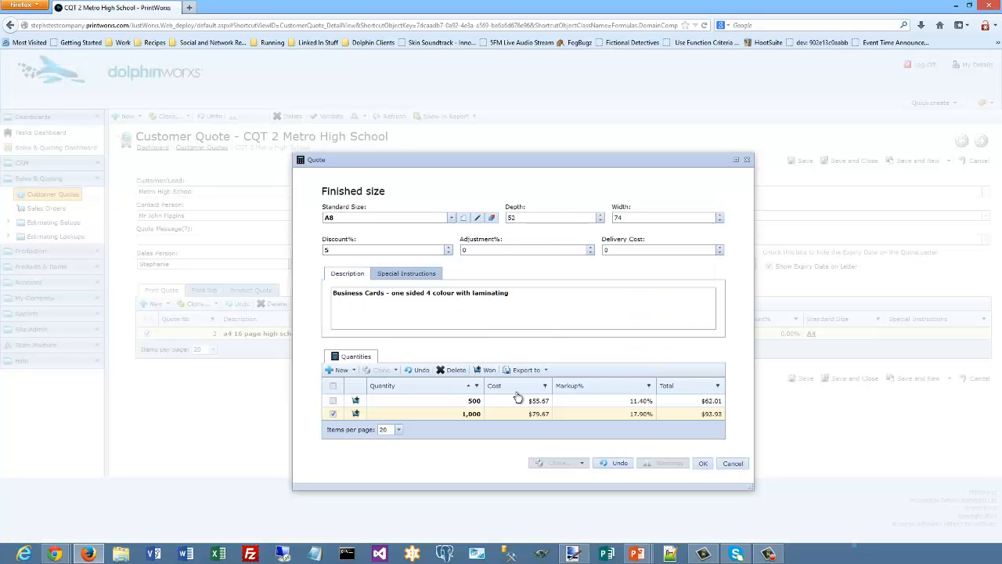
- Add a third quote quantity of 1500 to the business cards quote, accept it and save the customer quote
{"action": "left_click", "coordinate": [354, 371]}
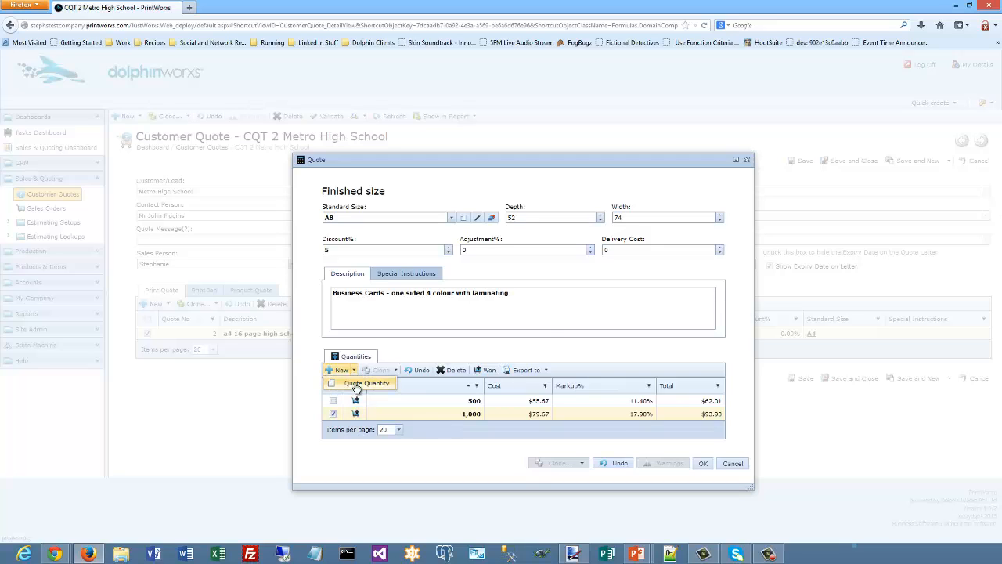
{"action": "left_click", "coordinate": [356, 384]}
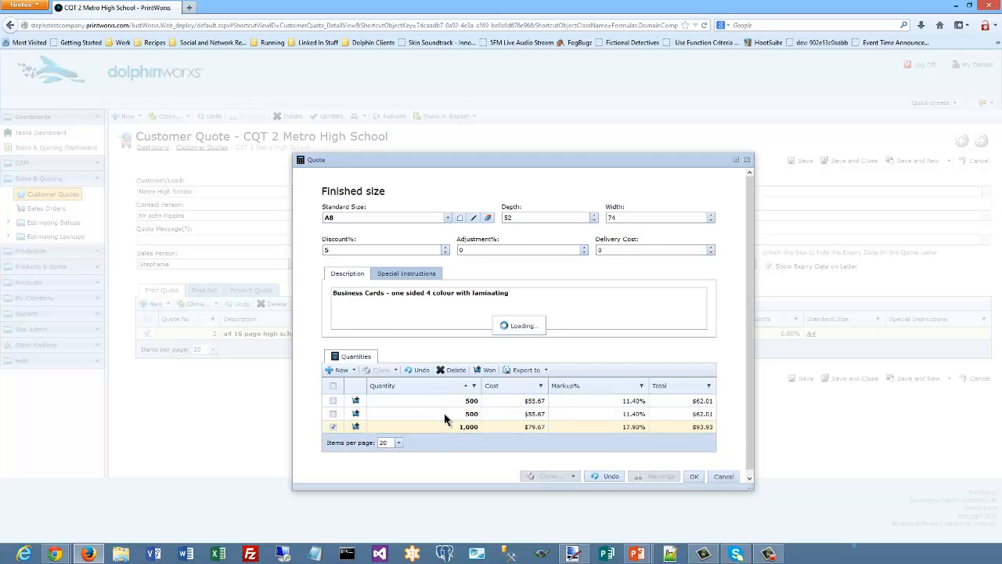
{"action": "double_click", "coordinate": [444, 413]}
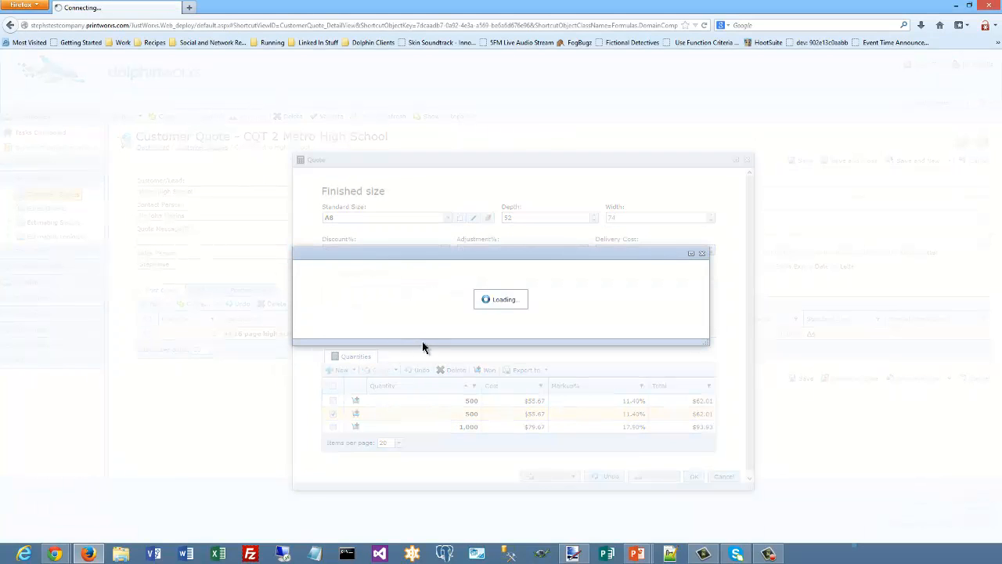
{"action": "type", "text": "1"}
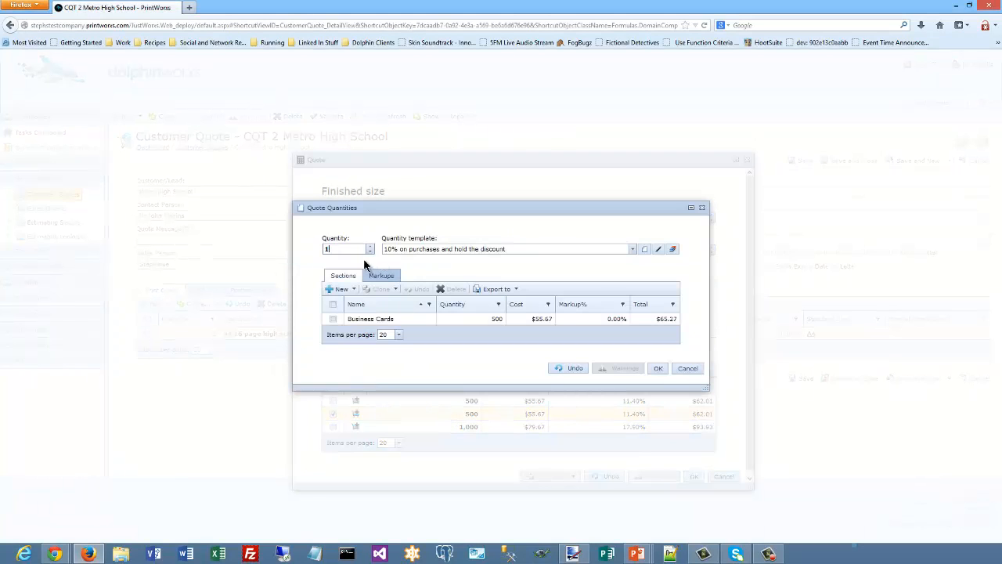
{"action": "type", "text": "500"}
{"action": "left_click", "coordinate": [659, 370]}
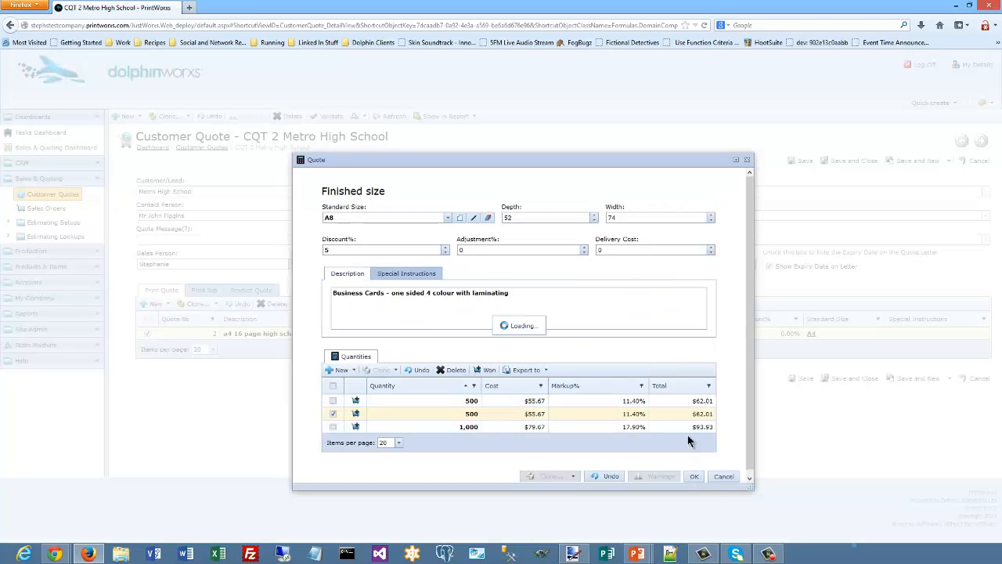
{"action": "left_click", "coordinate": [693, 476]}
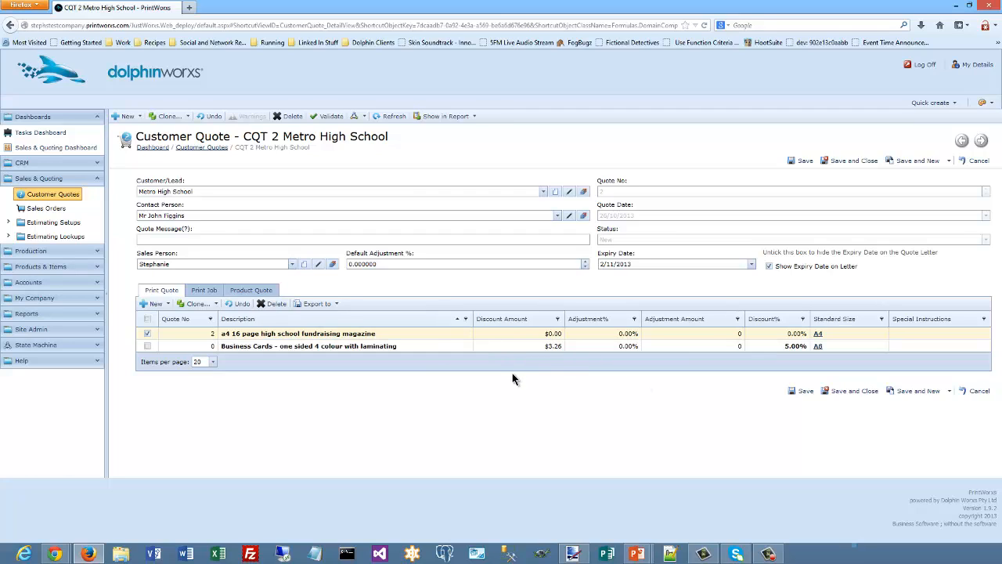
{"action": "left_click", "coordinate": [804, 392]}
- Review the quantities and totals of the a4 16 page high school fundraising magazine quote and return to the customer quote
{"action": "double_click", "coordinate": [415, 335]}
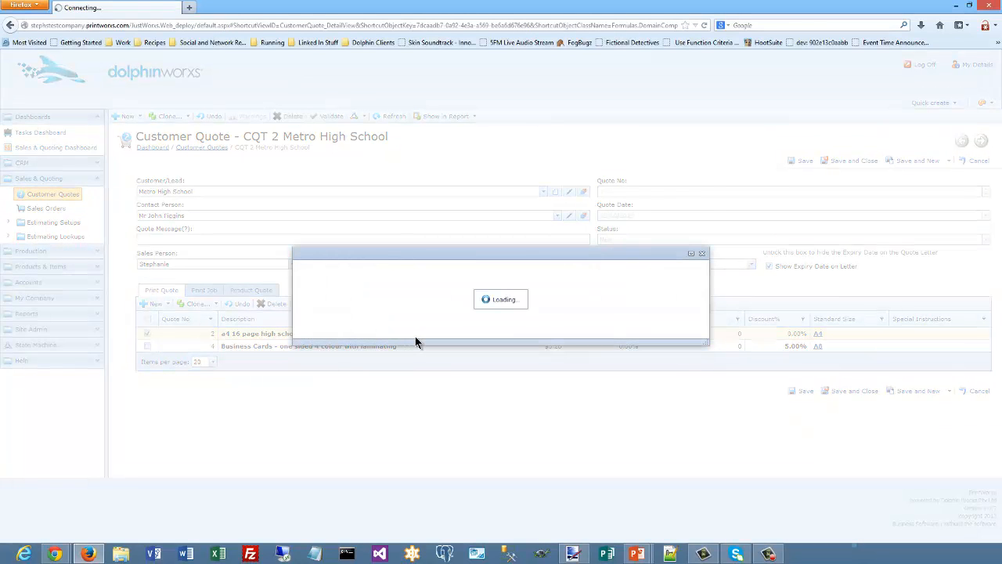
{"action": "left_click_drag", "start_coordinate": [706, 355], "coordinate": [711, 403]}
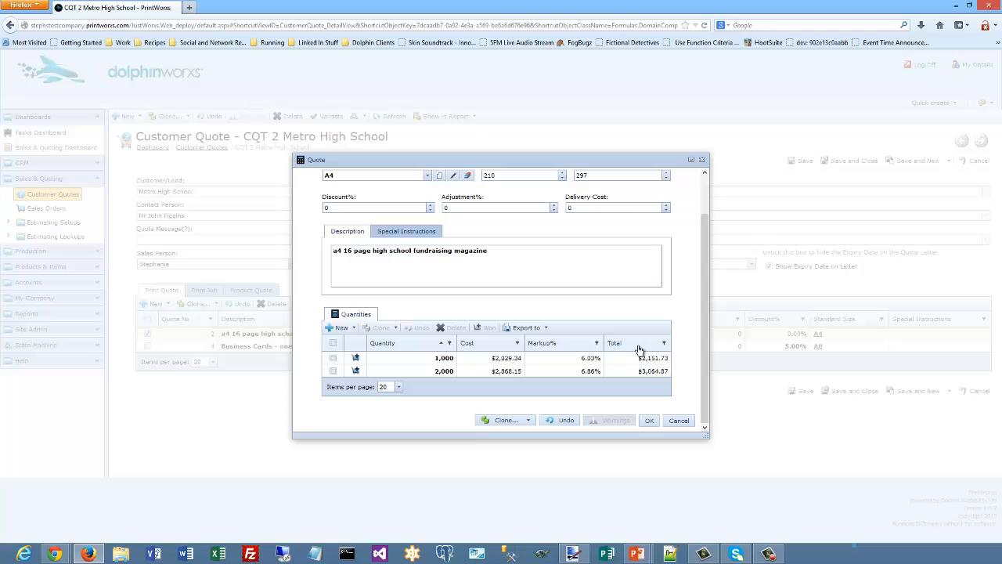
{"action": "left_click", "coordinate": [649, 421]}
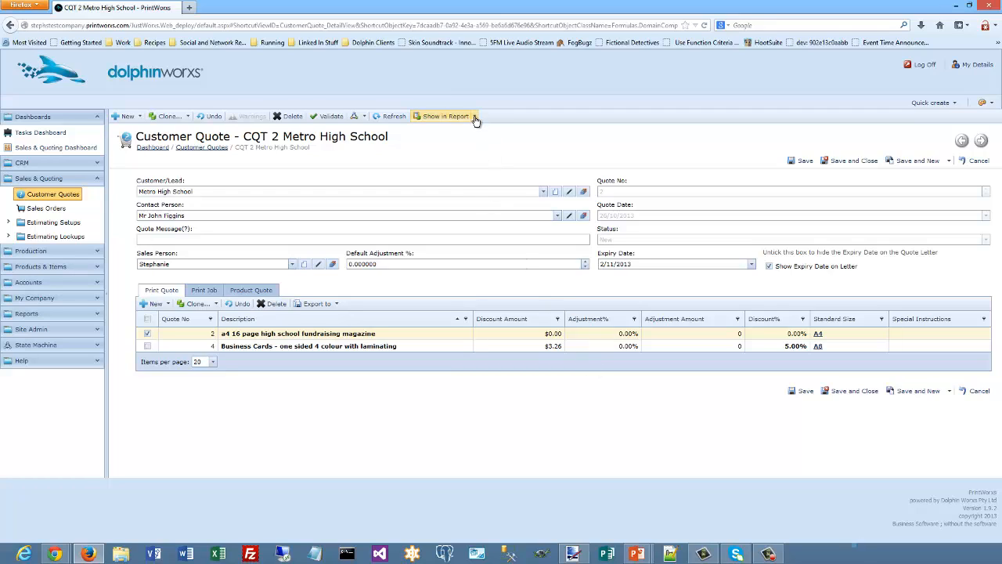
- Show the customer quote as a full-size Quote Letter (Printing) report and read it through to the signature area
{"action": "left_click", "coordinate": [445, 116]}
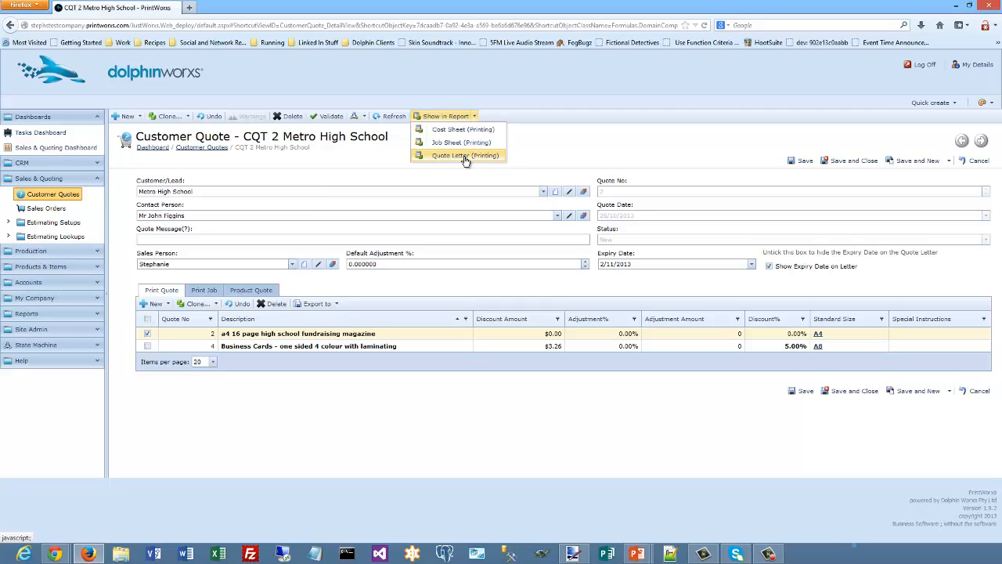
{"action": "left_click", "coordinate": [464, 156]}
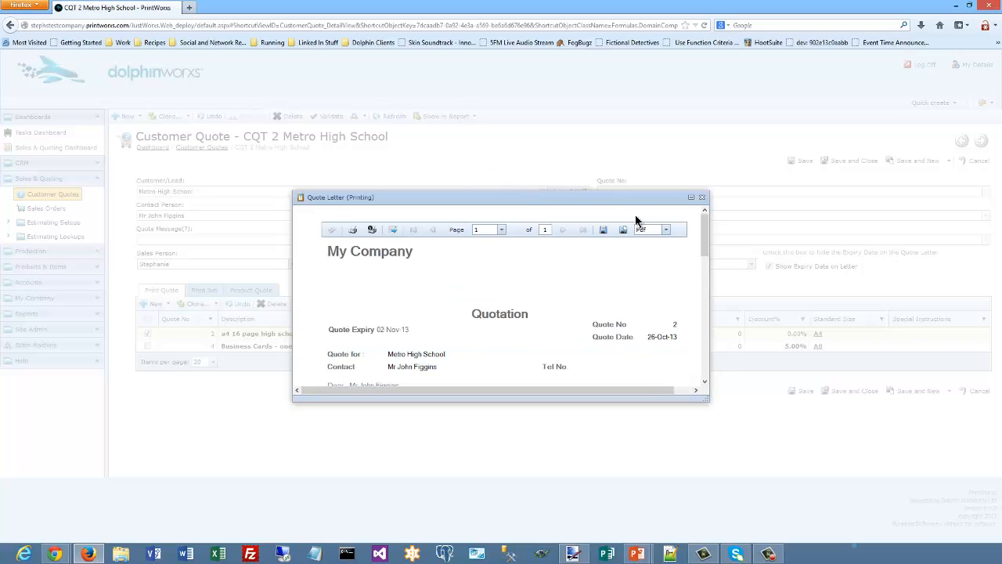
{"action": "left_click", "coordinate": [690, 197]}
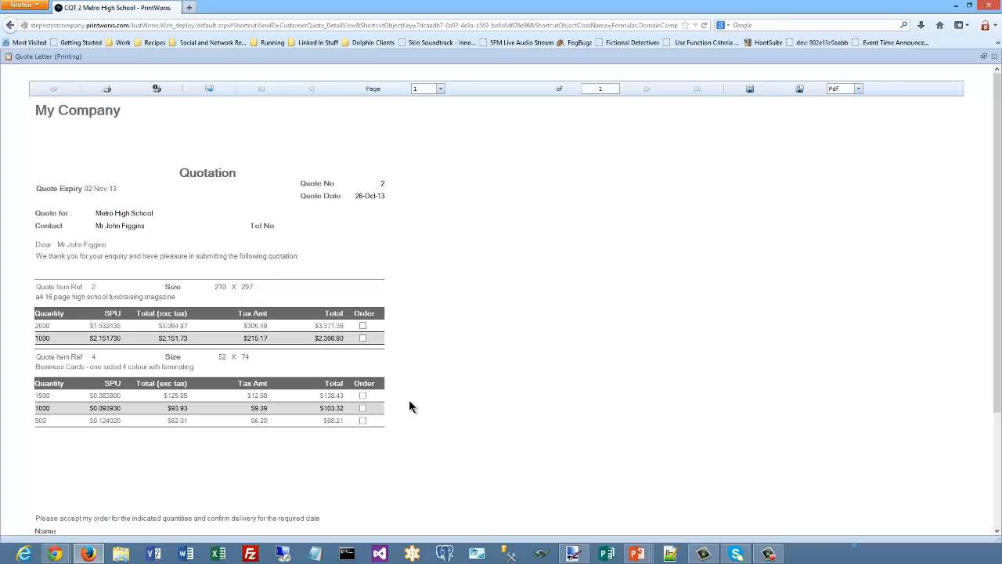
{"action": "scroll", "coordinate": [408, 403], "scroll_direction": "down", "scroll_amount": 4}
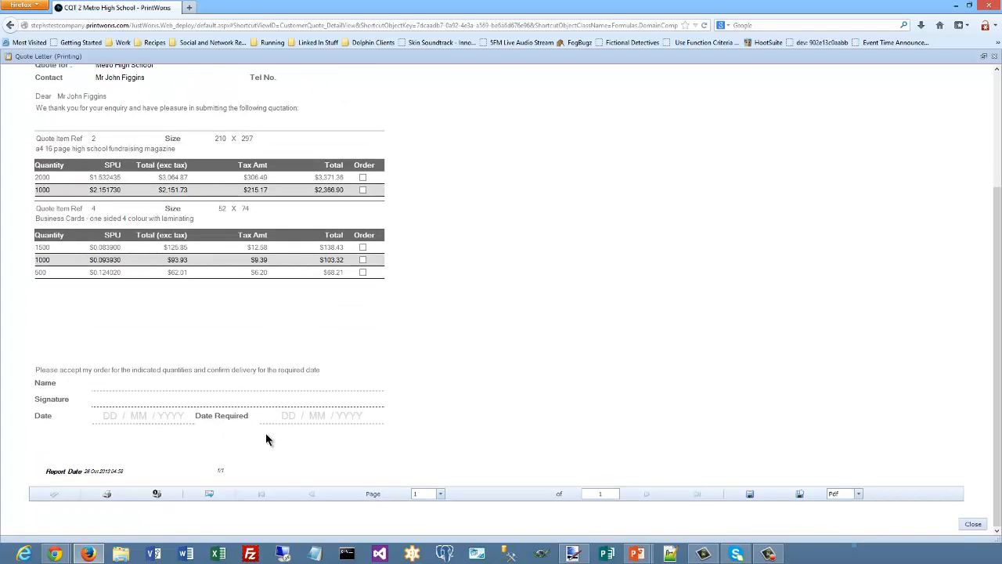
{"action": "scroll", "coordinate": [320, 428], "scroll_direction": "up", "scroll_amount": 4}
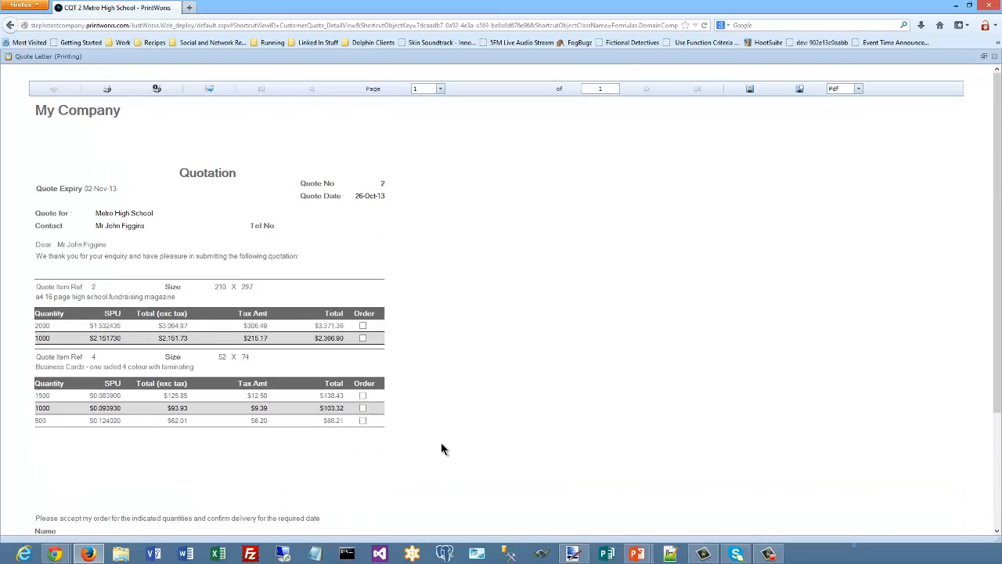
- Check the export formats offered for the quote letter, keep Pdf, and close the report
{"action": "left_click", "coordinate": [858, 89]}
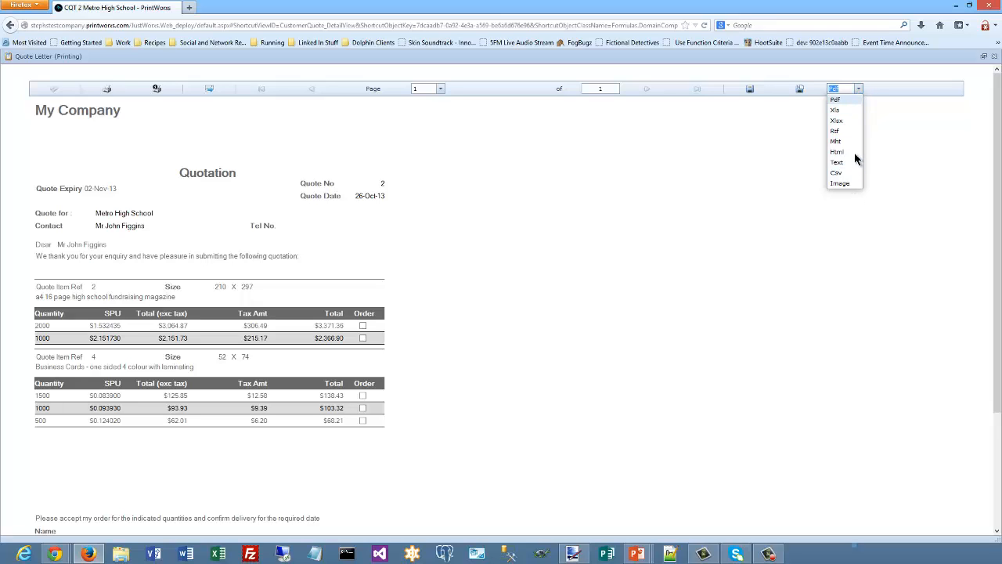
{"action": "left_click", "coordinate": [854, 98]}
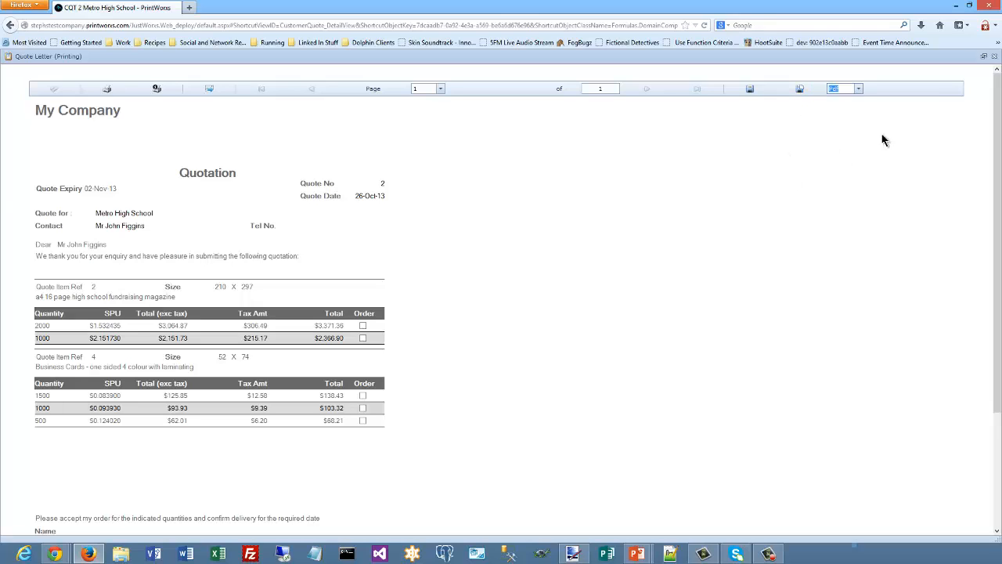
{"action": "left_click", "coordinate": [995, 59]}
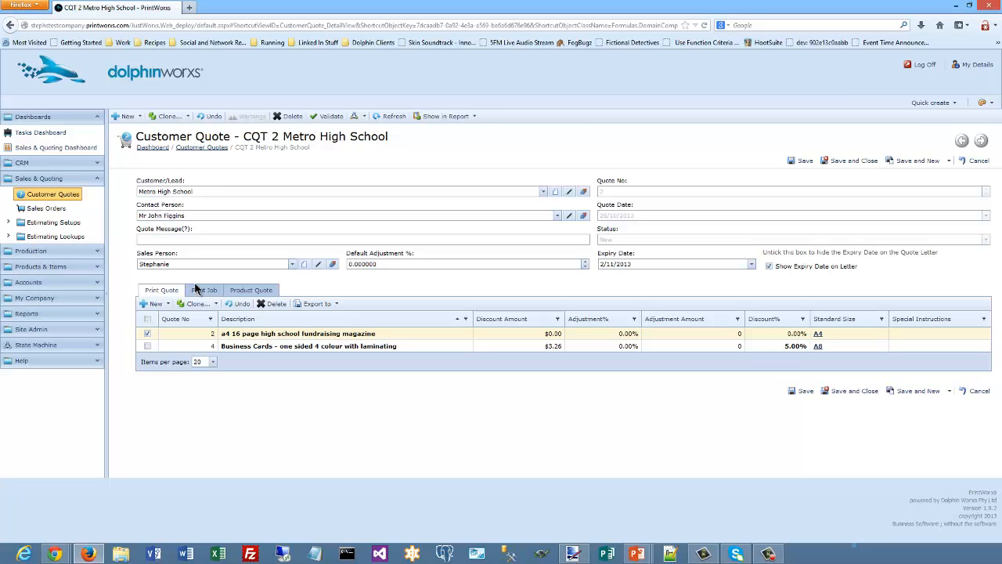
- Open the 1,000 quantity of the a4 16 page high school fundraising magazine quote, enlarging the quote window
{"action": "left_click", "coordinate": [403, 335]}
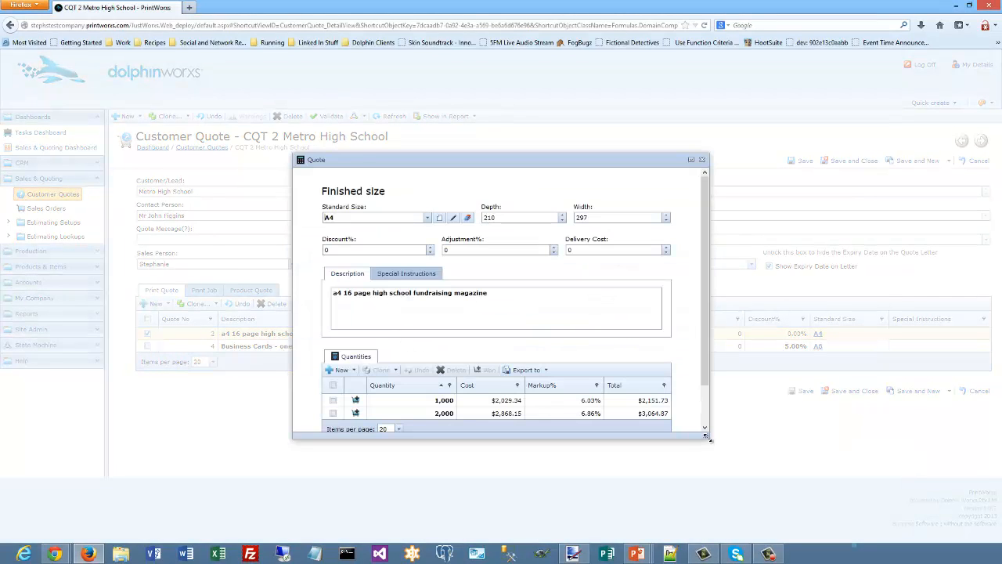
{"action": "left_click_drag", "start_coordinate": [709, 439], "coordinate": [760, 499]}
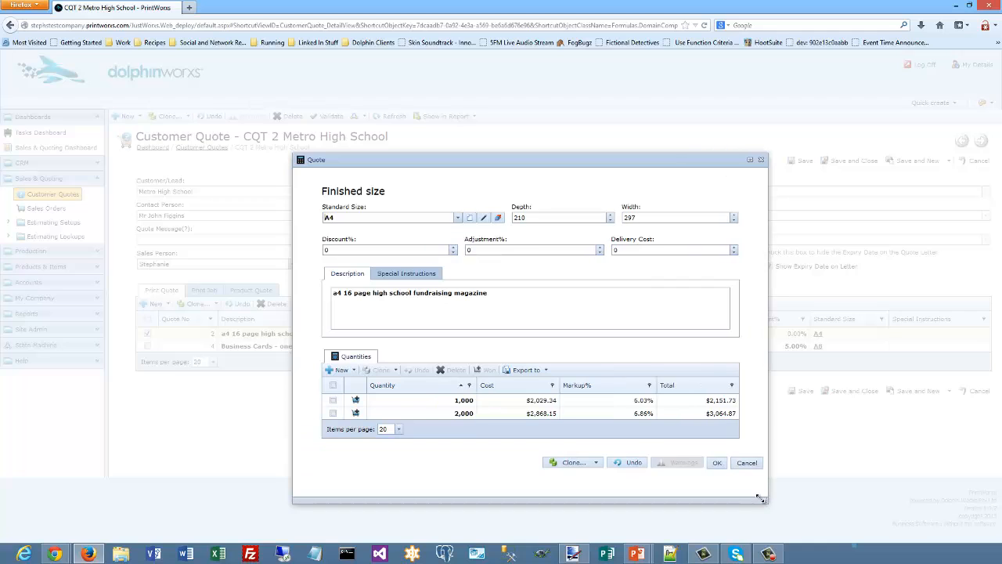
{"action": "left_click", "coordinate": [488, 402]}
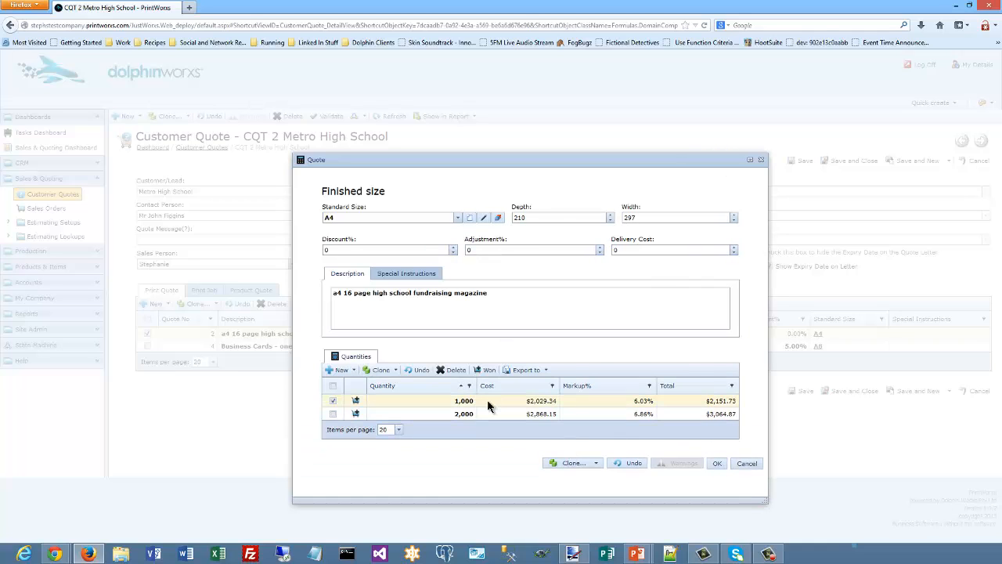
{"action": "double_click", "coordinate": [487, 401]}
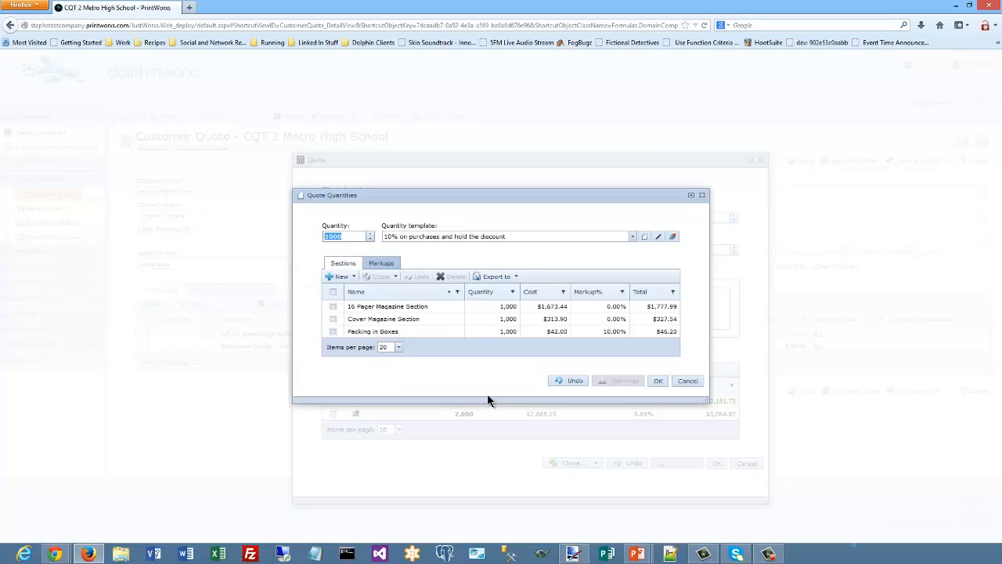
- Review the sheet calculations of the 16 Pager Magazine Section, try setting its Up value to 2, and check the warnings
{"action": "left_click", "coordinate": [444, 309]}
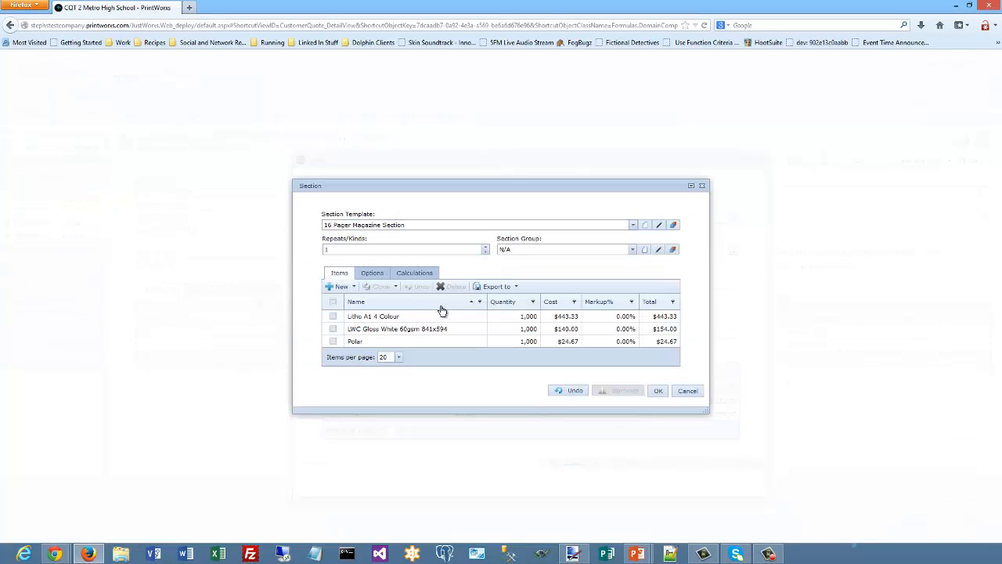
{"action": "left_click", "coordinate": [408, 275]}
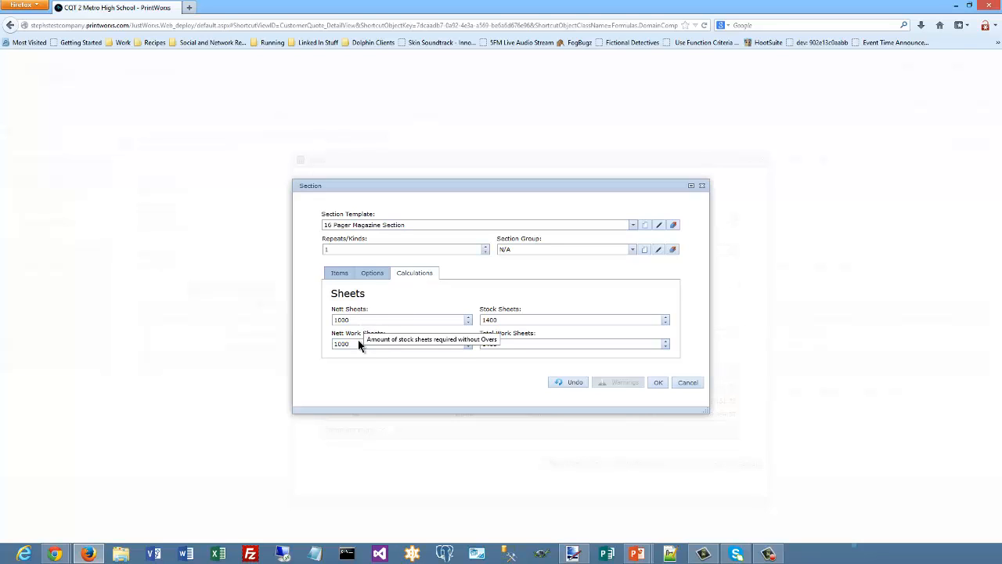
{"action": "left_click", "coordinate": [371, 274]}
{"action": "left_click_drag", "start_coordinate": [345, 303], "coordinate": [318, 306]}
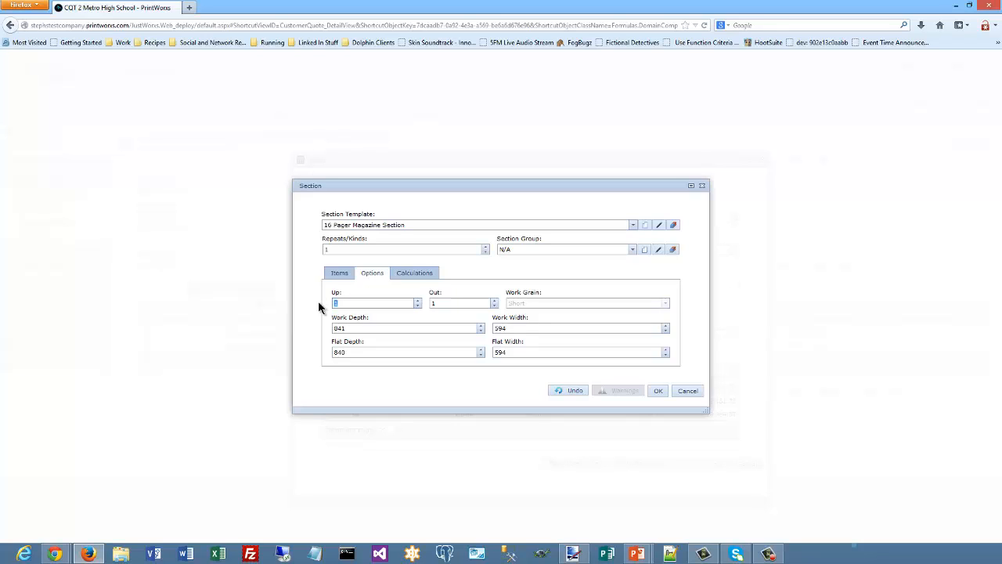
{"action": "type", "text": "2"}
{"action": "left_click", "coordinate": [532, 328]}
{"action": "left_click", "coordinate": [616, 391]}
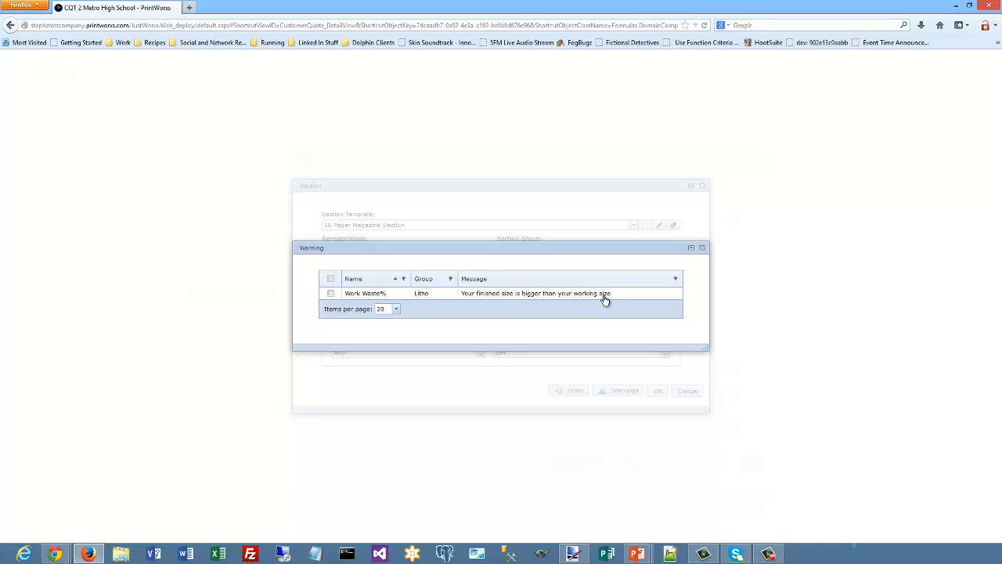
{"action": "left_click", "coordinate": [701, 248]}
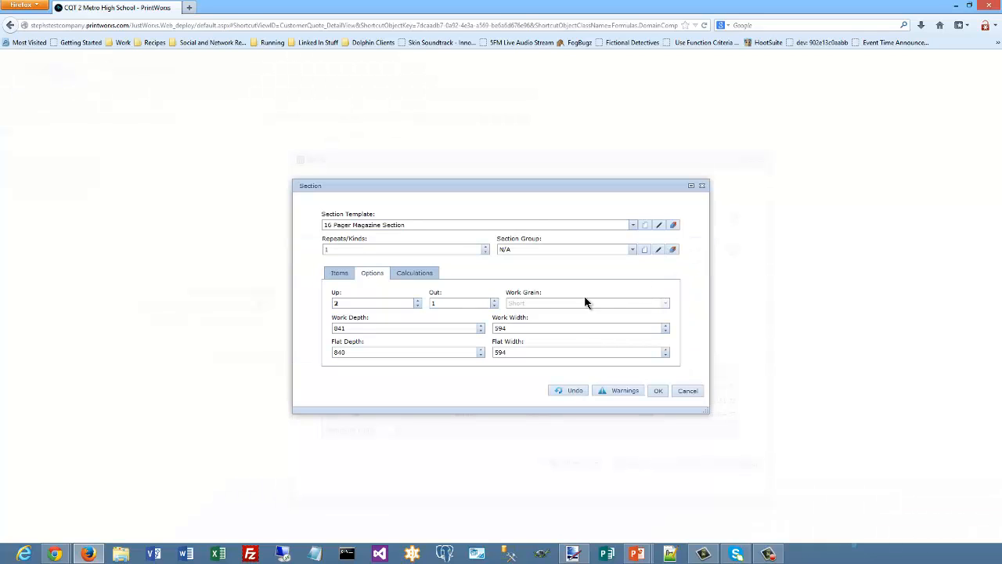
- Set the 16 Pager Magazine Section's Up value back to 1 and leave the section without saving
{"action": "double_click", "coordinate": [350, 302]}
{"action": "type", "text": "1"}
{"action": "left_click_drag", "start_coordinate": [341, 304], "coordinate": [330, 306]}
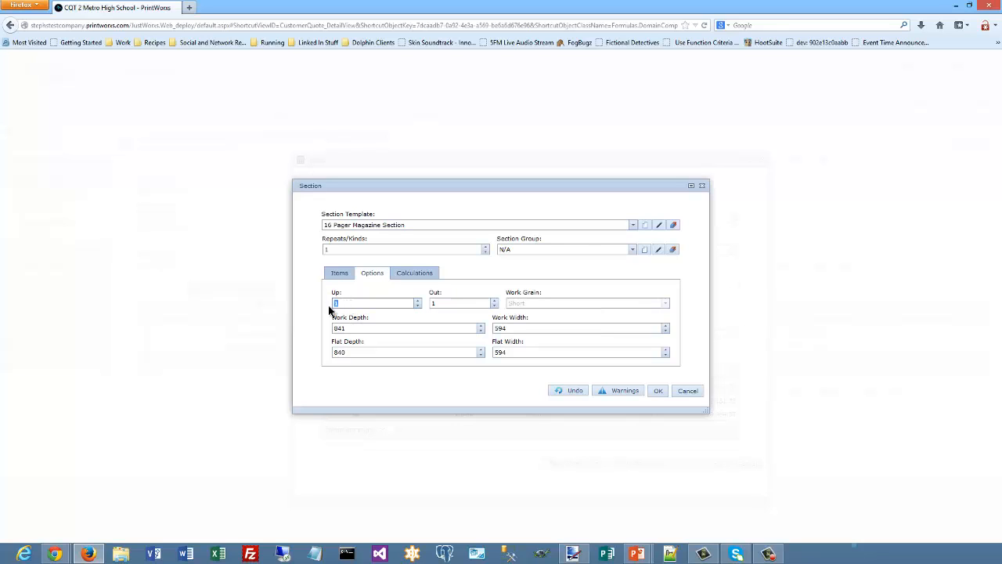
{"action": "left_click", "coordinate": [691, 393]}
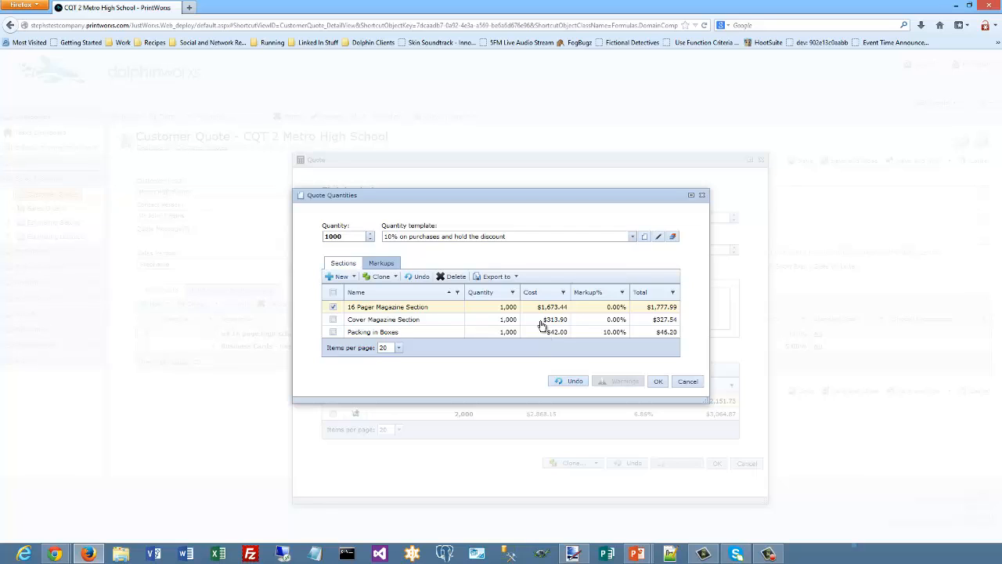
- Set the Black ink coverage to 30% on the Litho A1 4 Colour press in the Cover Magazine Section
{"action": "left_click", "coordinate": [441, 319]}
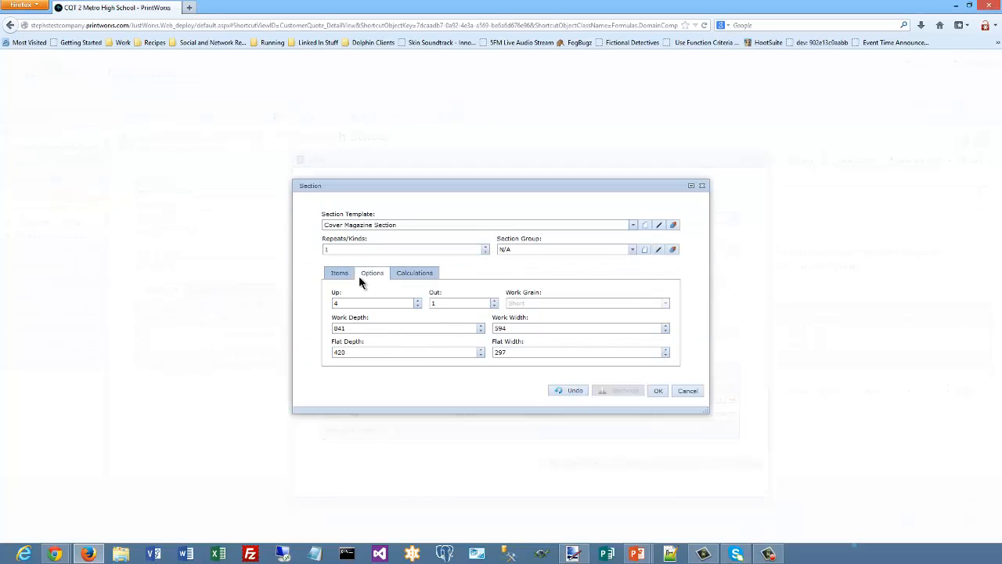
{"action": "left_click", "coordinate": [344, 274]}
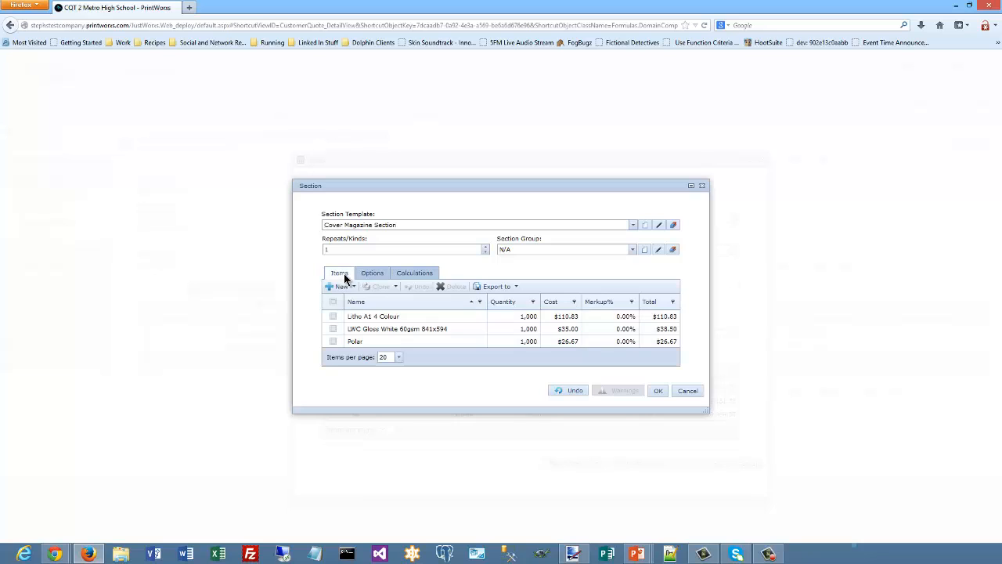
{"action": "left_click", "coordinate": [407, 316]}
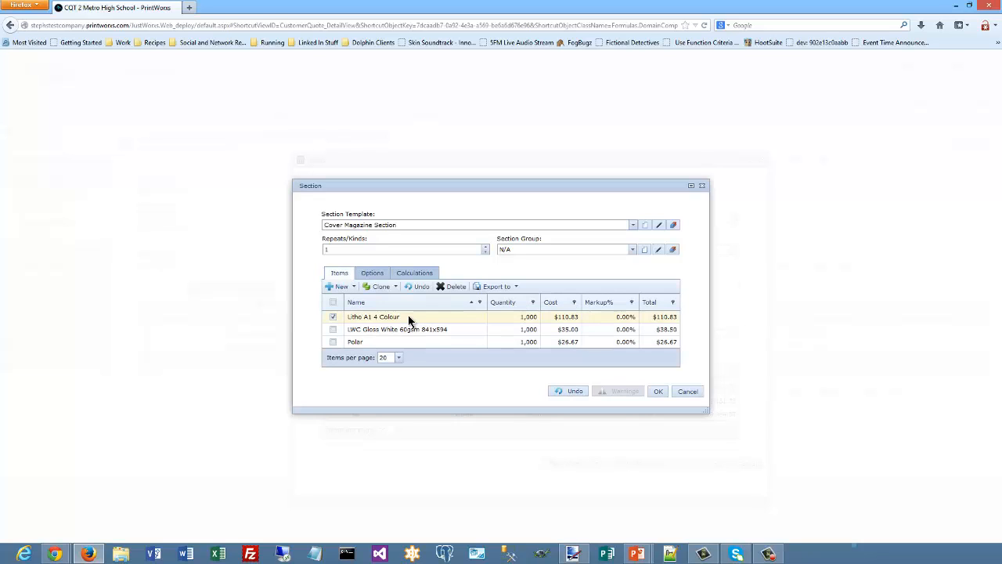
{"action": "double_click", "coordinate": [407, 317]}
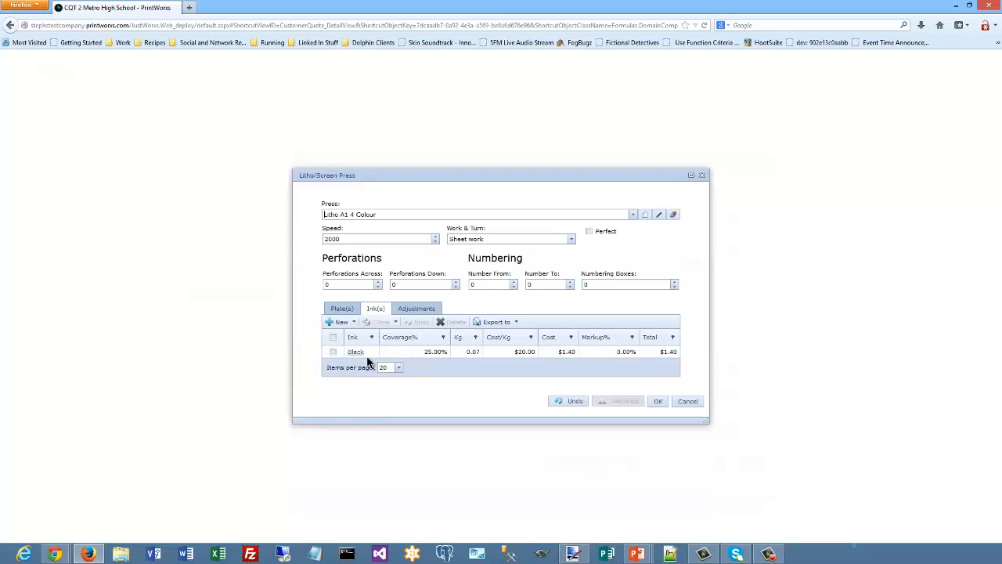
{"action": "left_click", "coordinate": [415, 353]}
{"action": "double_click", "coordinate": [414, 354]}
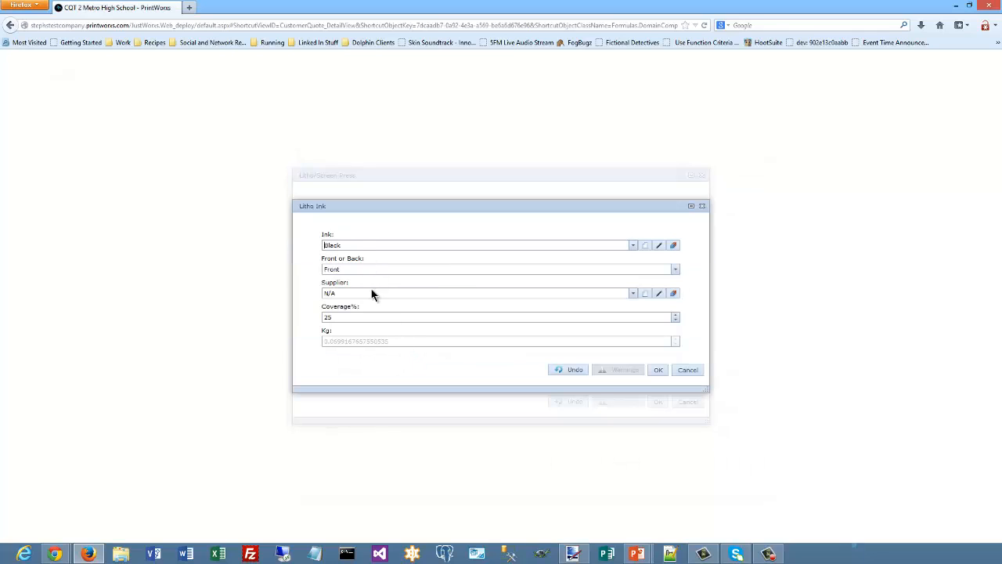
{"action": "left_click", "coordinate": [326, 317]}
{"action": "type", "text": "30"}
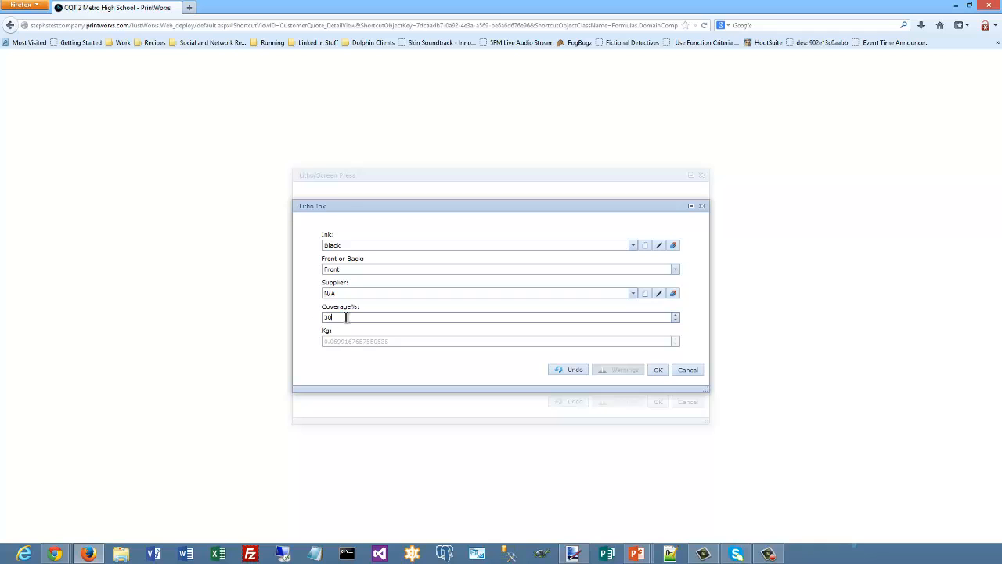
{"action": "left_click", "coordinate": [658, 374]}
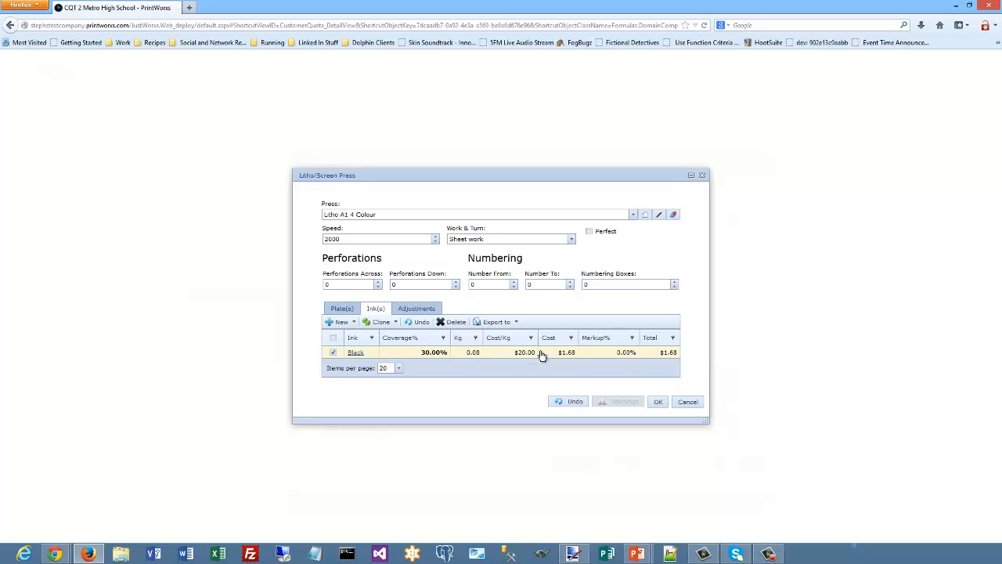
- Accept the changes to the Litho A1 4 Colour press, the Cover Magazine Section and the 1,000 quantity
{"action": "left_click", "coordinate": [658, 401]}
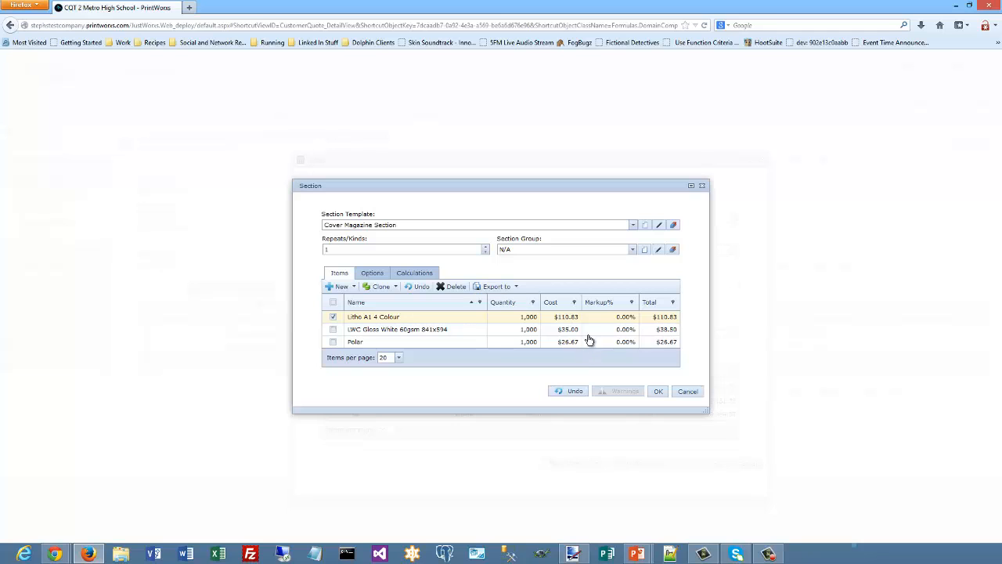
{"action": "left_click", "coordinate": [659, 395]}
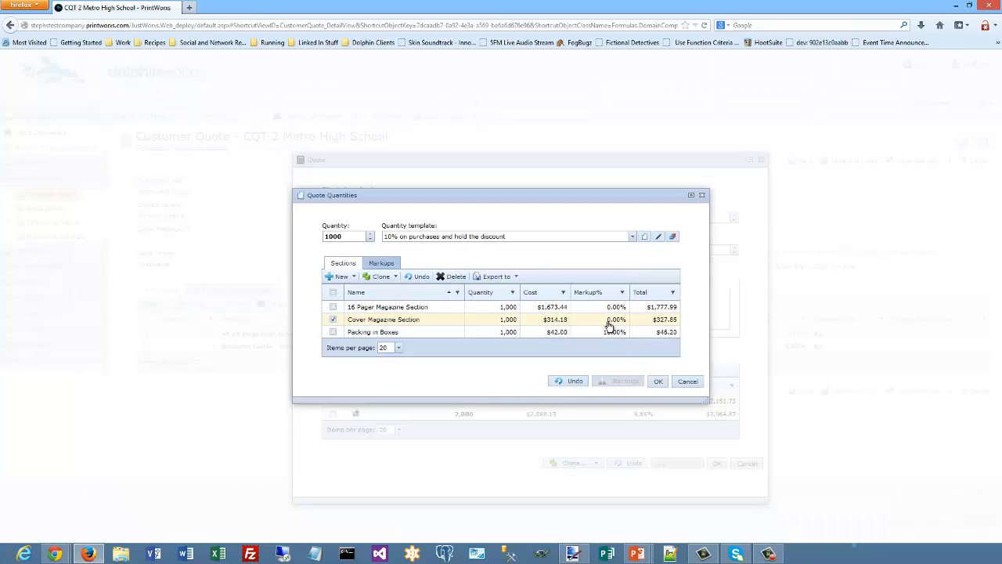
{"action": "left_click", "coordinate": [659, 382]}
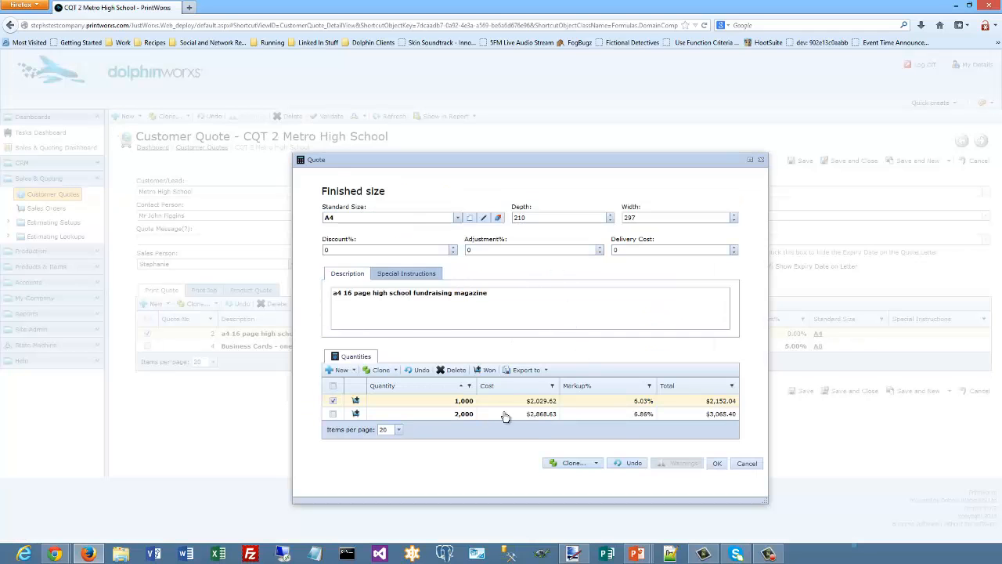
- Review the LWC Gloss White 60gsm 841x594 paper in the 2,000 quantity's Cover Magazine Section and return to the magazine quote
{"action": "left_click", "coordinate": [501, 418]}
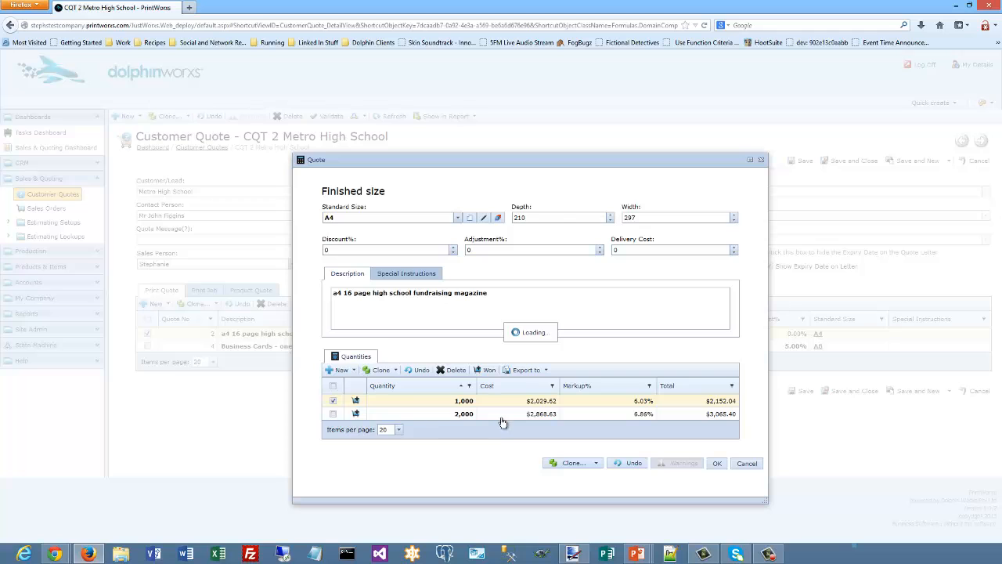
{"action": "double_click", "coordinate": [501, 417]}
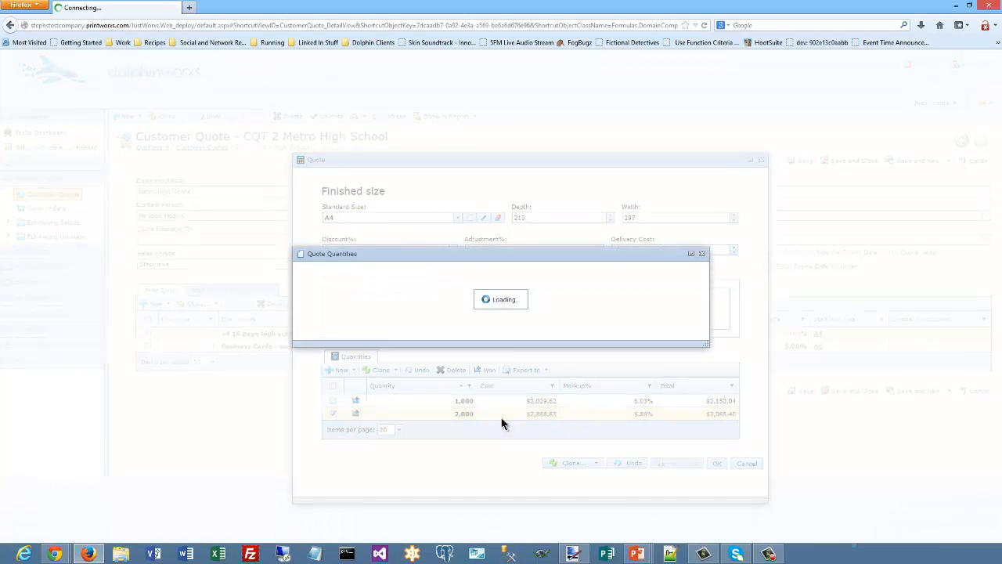
{"action": "left_click", "coordinate": [437, 321]}
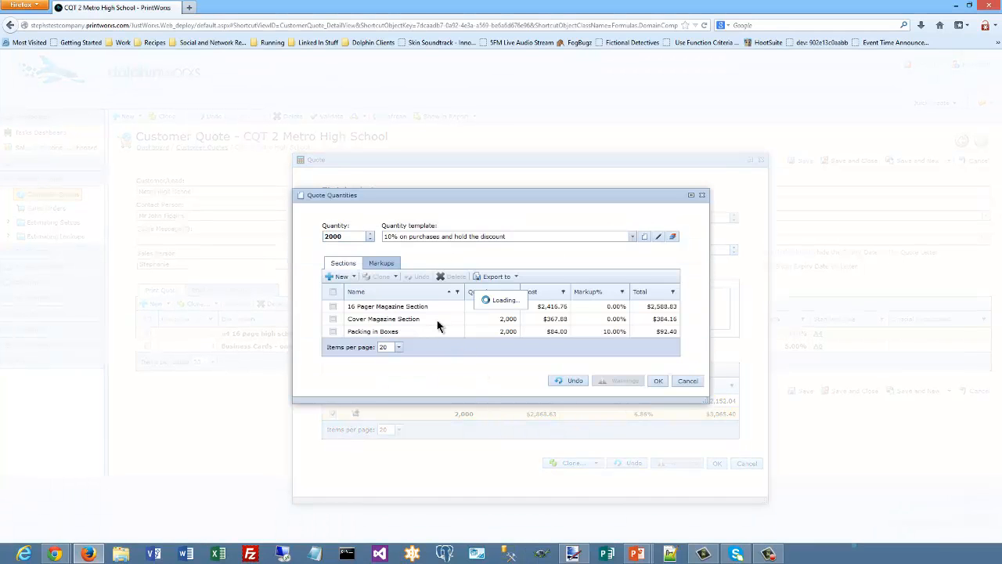
{"action": "double_click", "coordinate": [436, 327]}
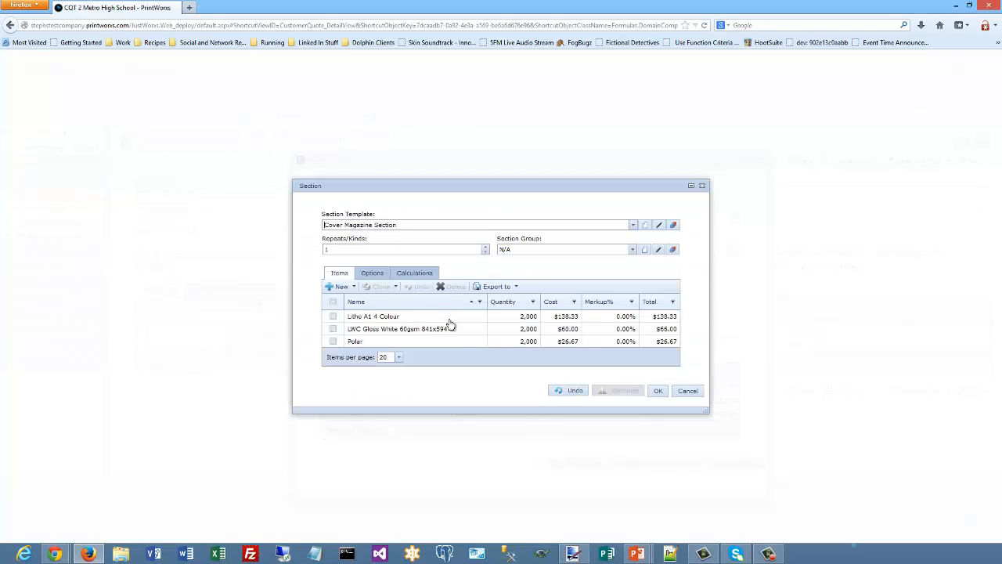
{"action": "double_click", "coordinate": [457, 329]}
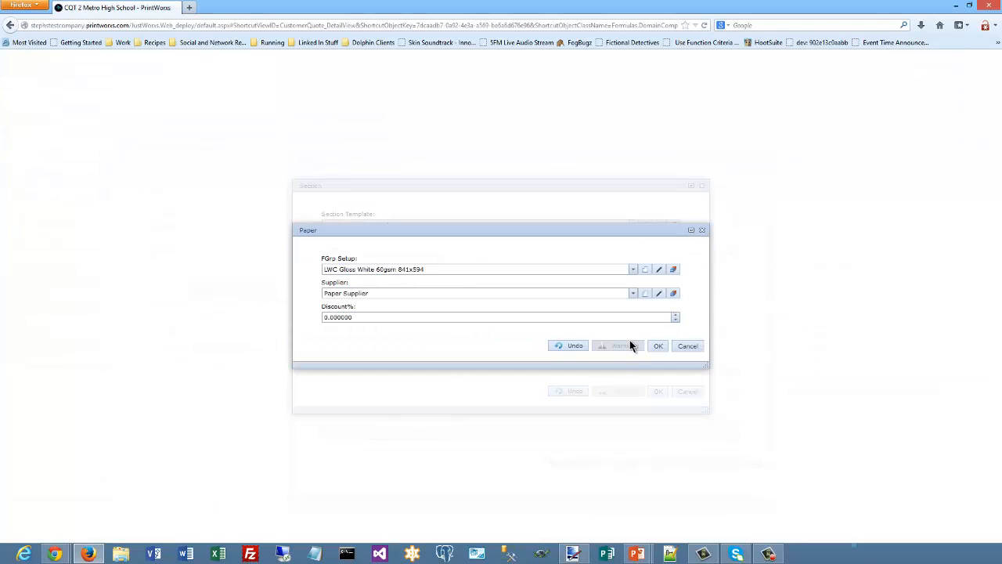
{"action": "left_click", "coordinate": [660, 346]}
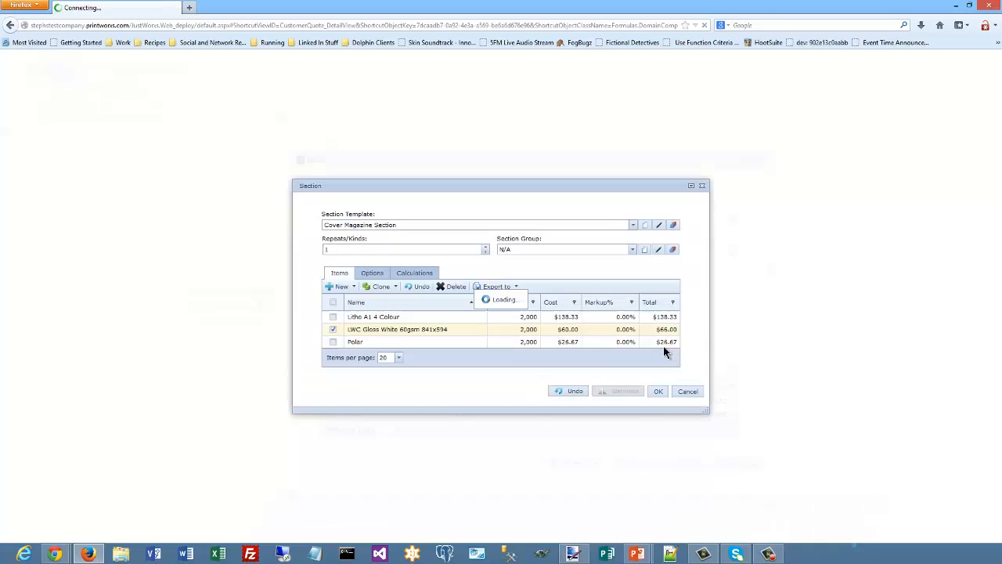
{"action": "left_click", "coordinate": [659, 390]}
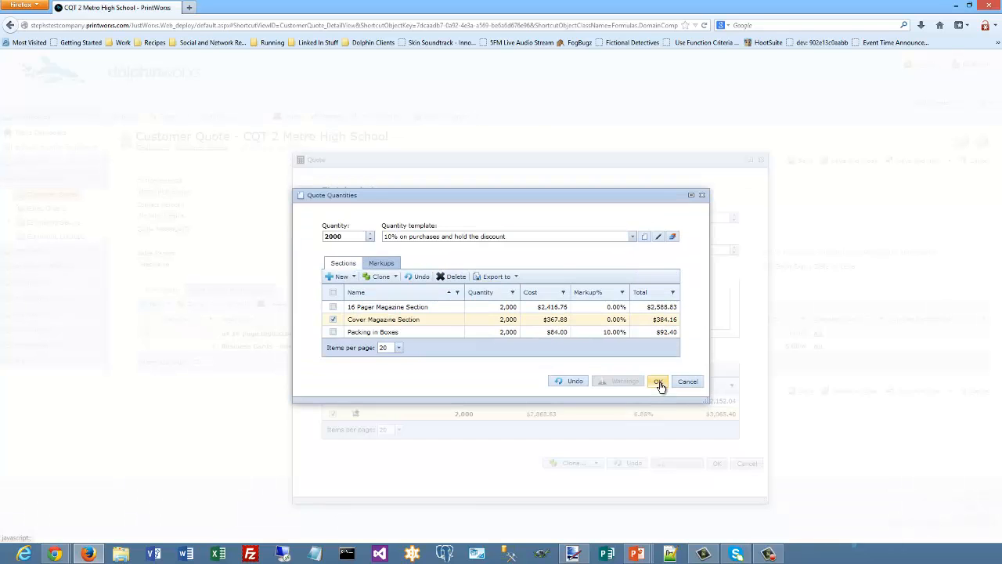
{"action": "left_click", "coordinate": [659, 383]}
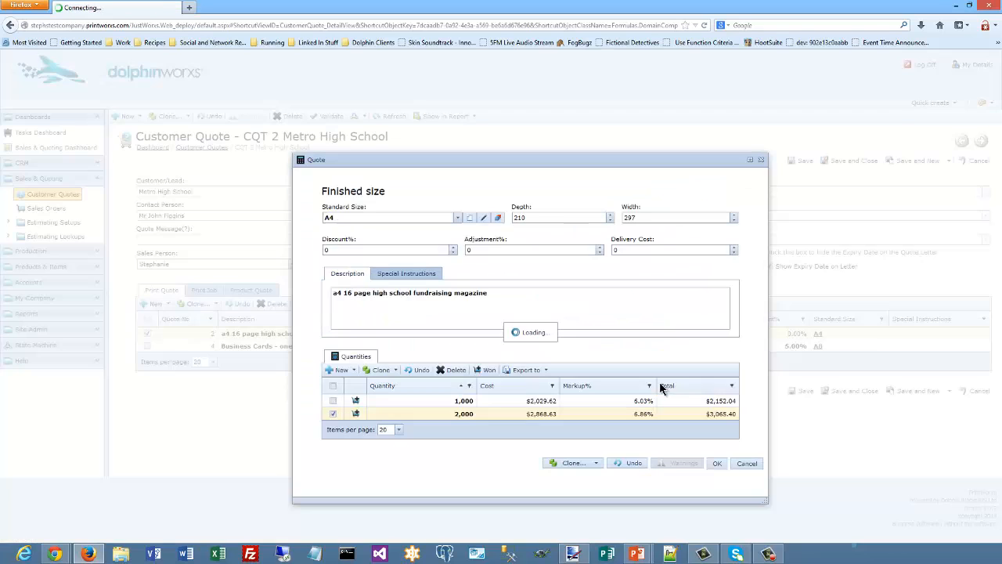
- Accept the magazine quote, and save and close the Metro High School customer quote
{"action": "left_click", "coordinate": [718, 463]}
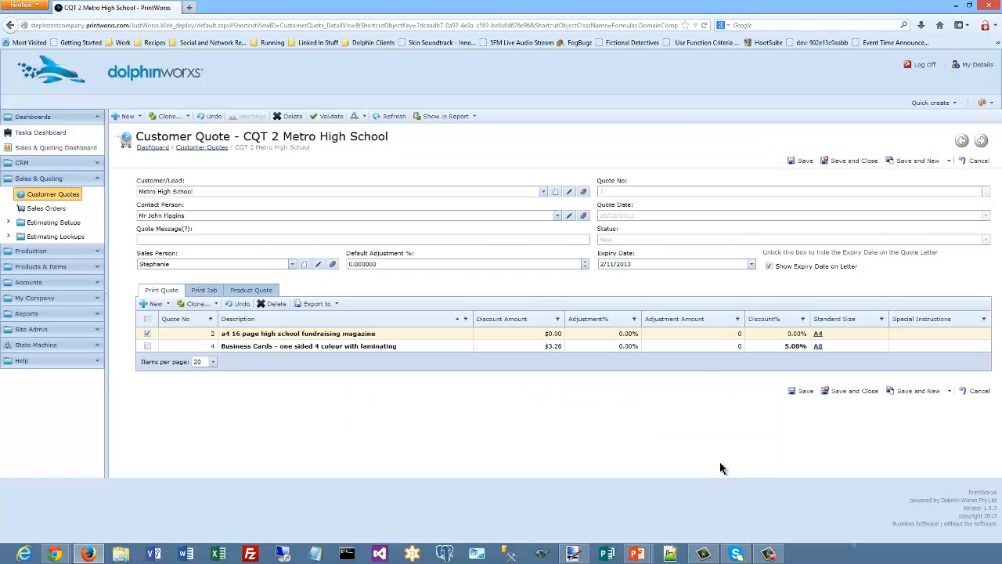
{"action": "left_click", "coordinate": [856, 392]}
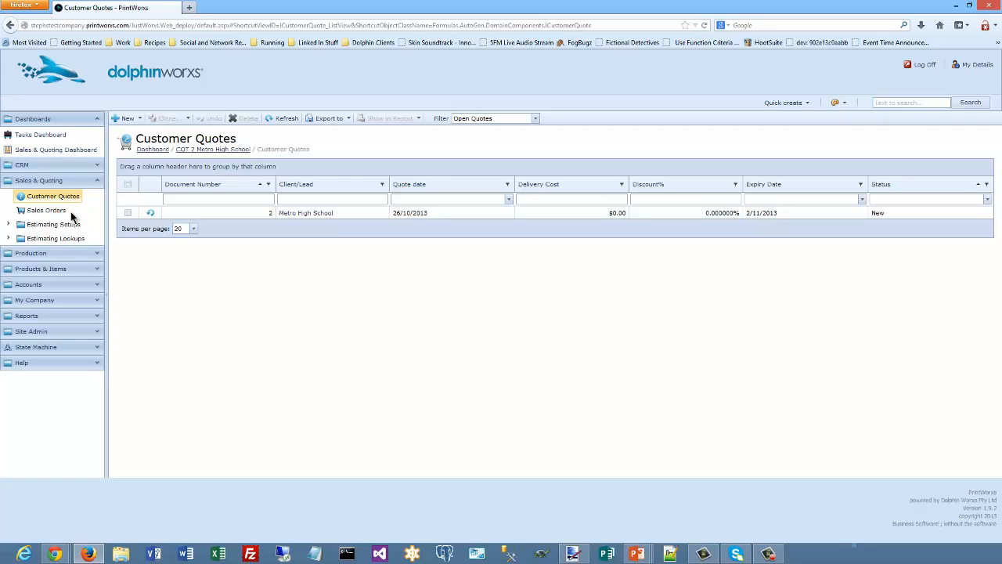
- Open the 16 Pager Magazine Section template in the estimating setups and examine its settings, including the explanation of its plate type
{"action": "left_click", "coordinate": [8, 225]}
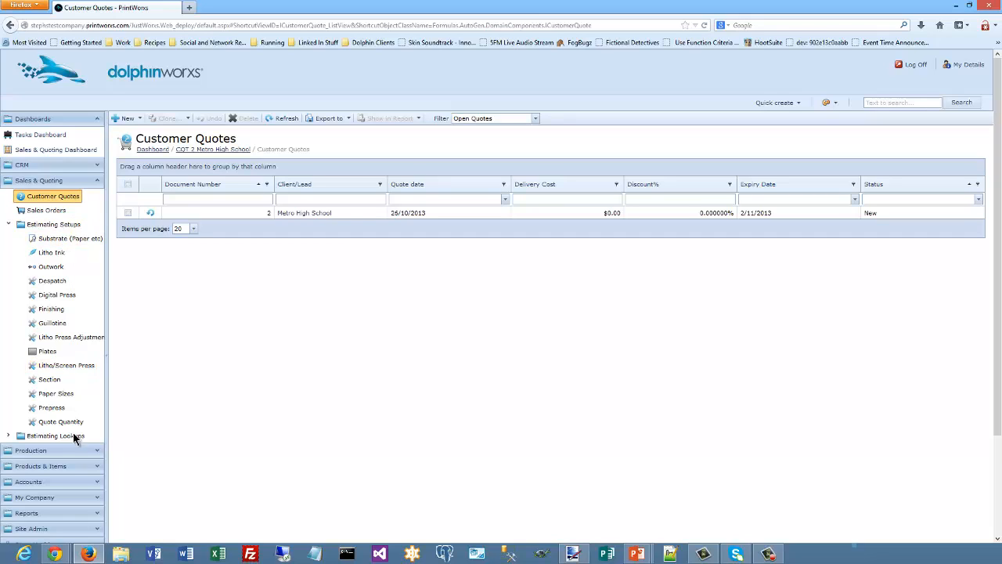
{"action": "left_click", "coordinate": [50, 381]}
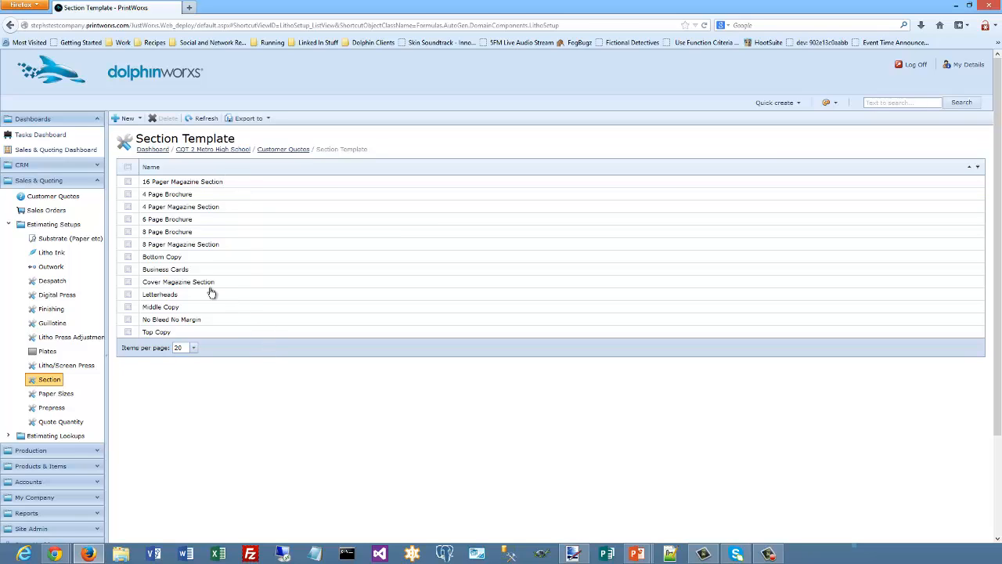
{"action": "left_click", "coordinate": [138, 119]}
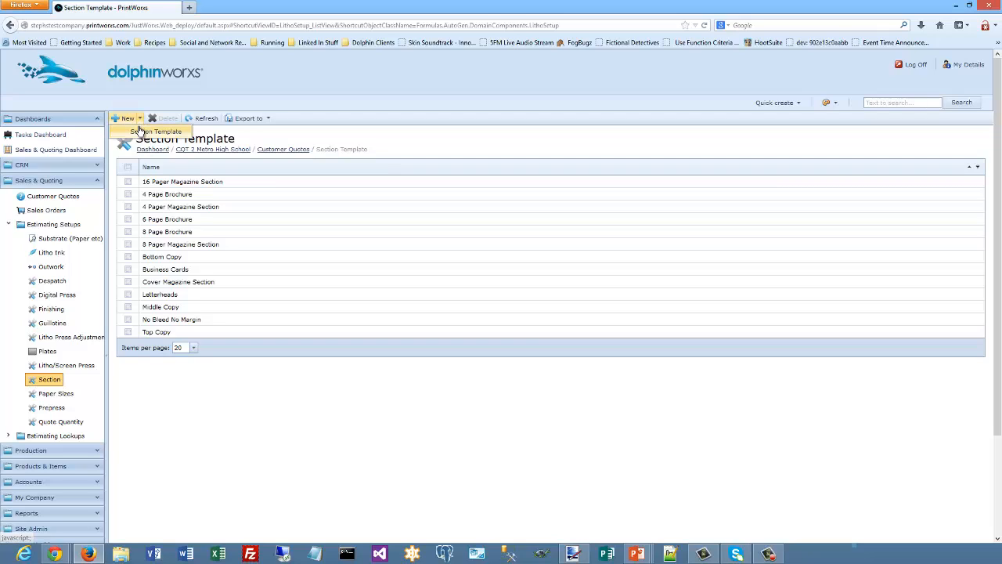
{"action": "left_click", "coordinate": [199, 180]}
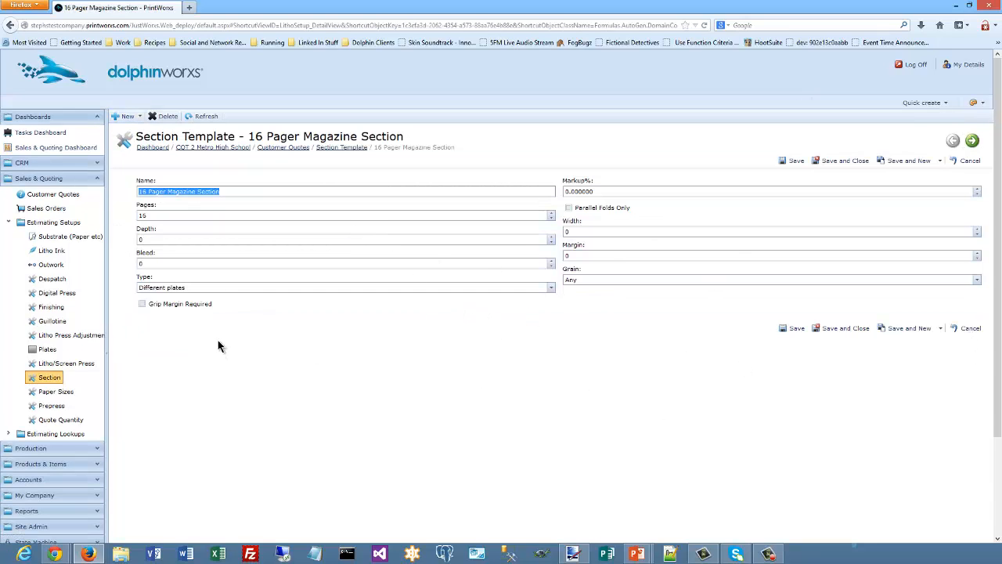
{"action": "mouse_move", "coordinate": [200, 288]}
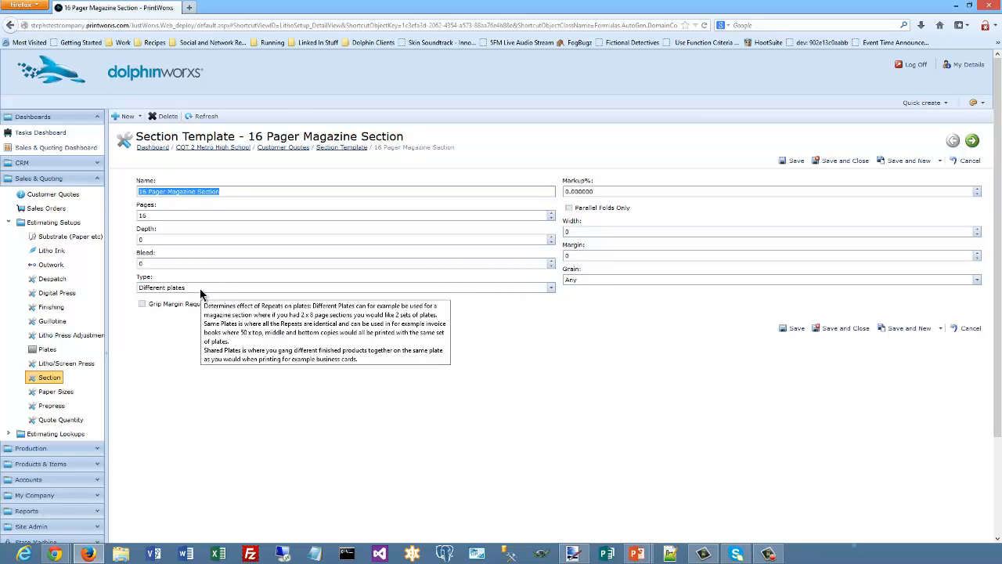
- Look through both pages of the paper sizes setup and open the B6 size to view its dimensions
{"action": "left_click", "coordinate": [60, 393]}
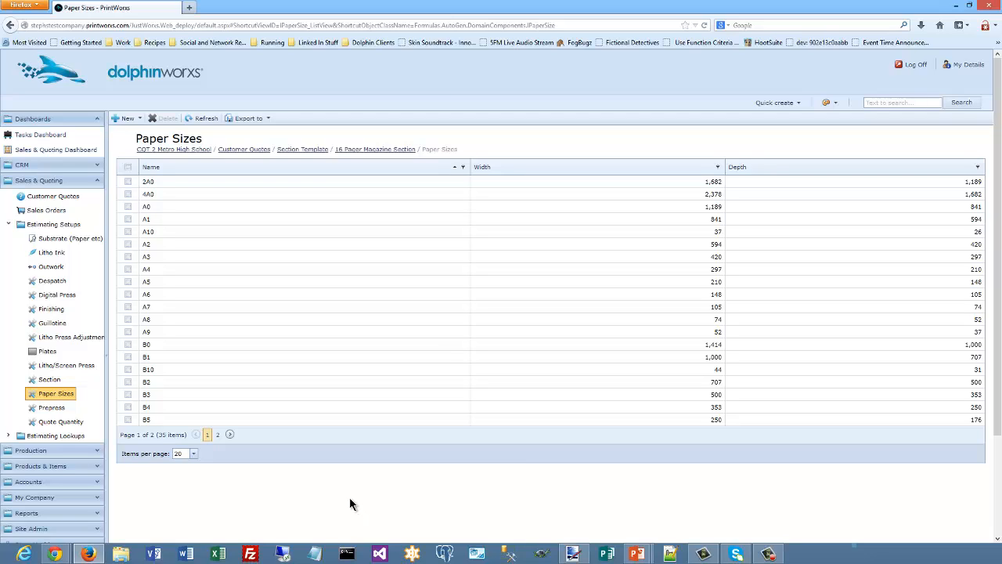
{"action": "left_click", "coordinate": [230, 435]}
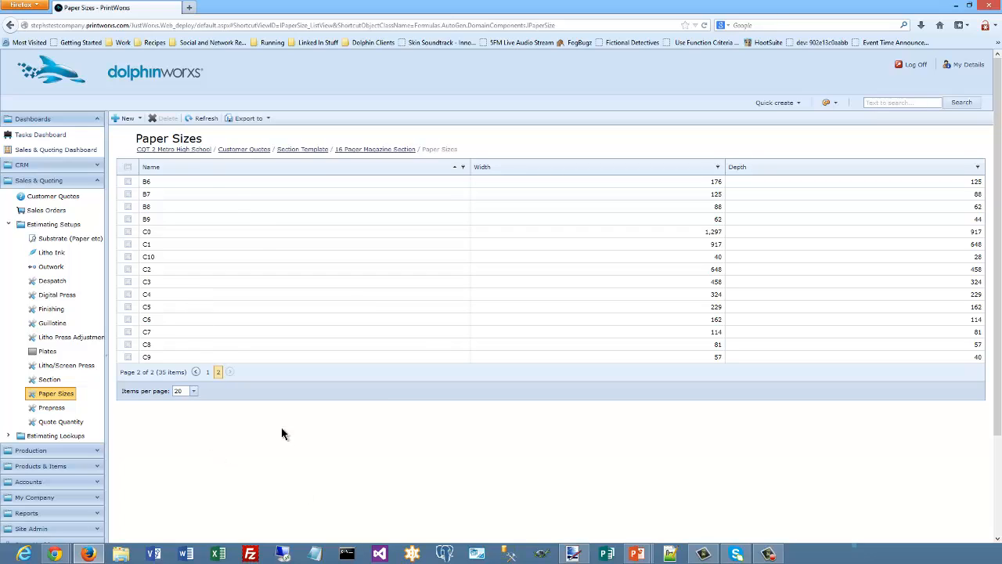
{"action": "left_click", "coordinate": [165, 185]}
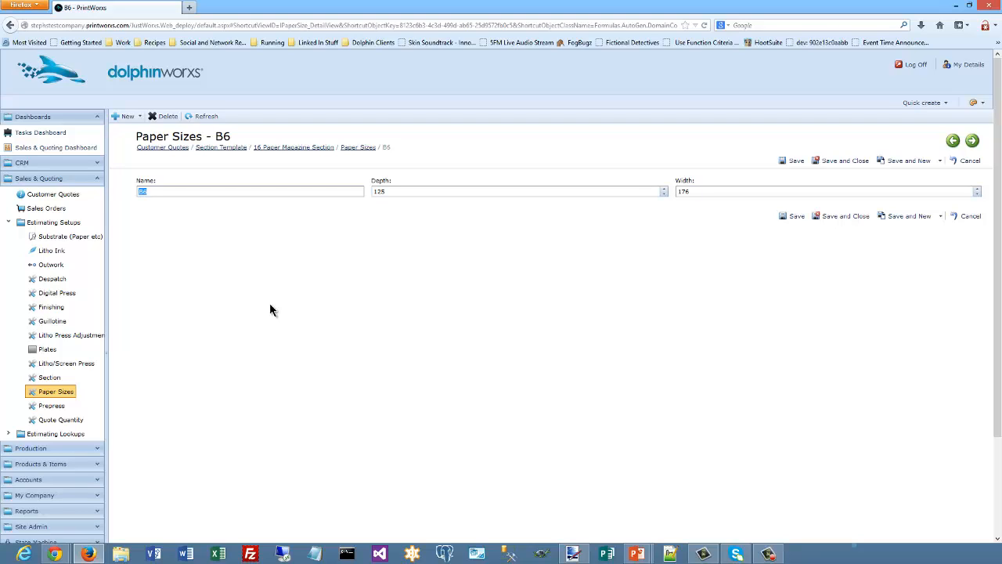
- Open the "10% on purchases and hold the discount" quote quantity setup and review its commission, purchase and value-added markup percentages
{"action": "left_click", "coordinate": [56, 421]}
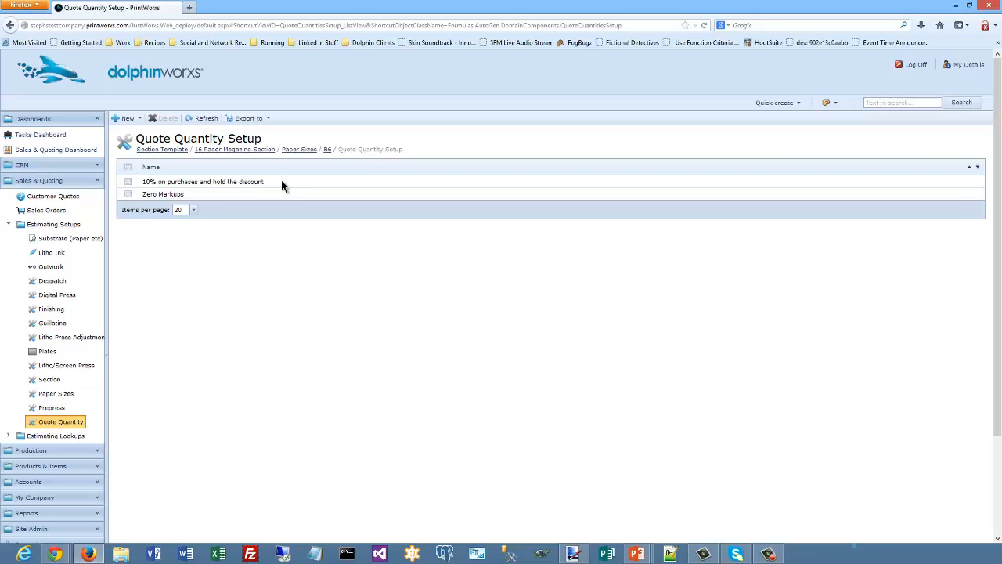
{"action": "double_click", "coordinate": [282, 185]}
{"action": "left_click", "coordinate": [273, 217]}
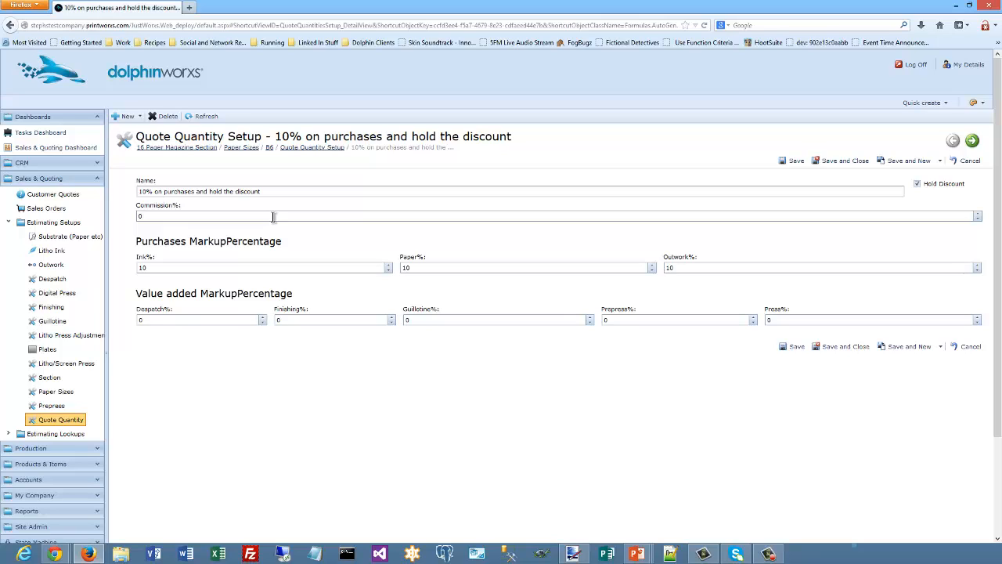
{"action": "left_click", "coordinate": [273, 216]}
{"action": "left_click", "coordinate": [172, 267]}
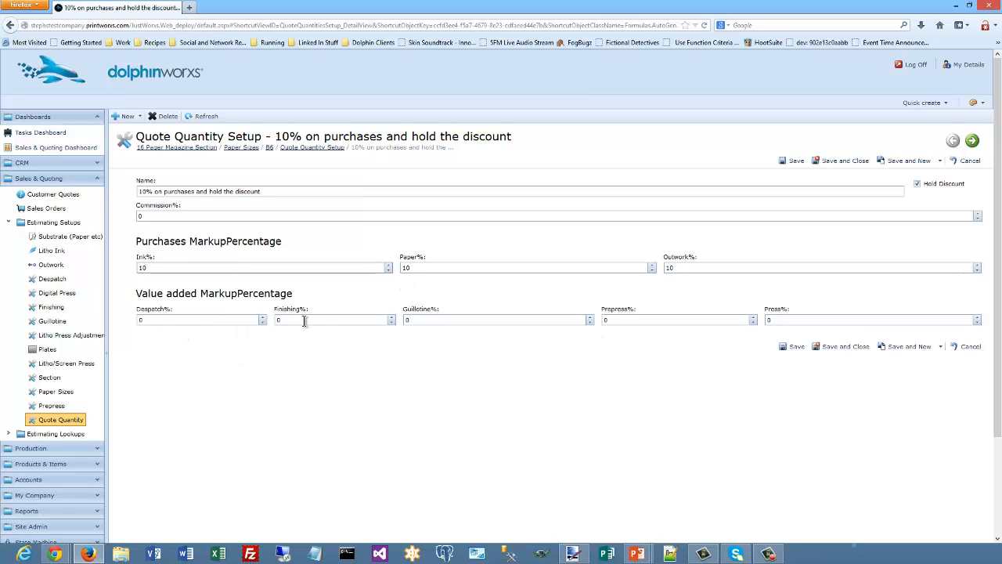
{"action": "mouse_move", "coordinate": [305, 320]}
- Return to the customer quotes list and open the Metro High School quote
{"action": "left_click", "coordinate": [94, 182]}
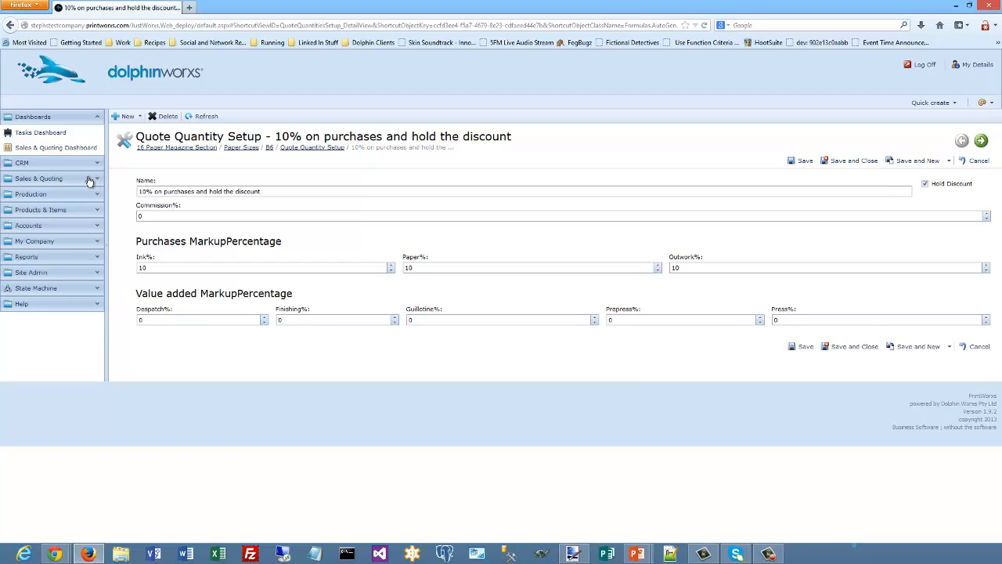
{"action": "left_click", "coordinate": [85, 181]}
{"action": "left_click", "coordinate": [77, 193]}
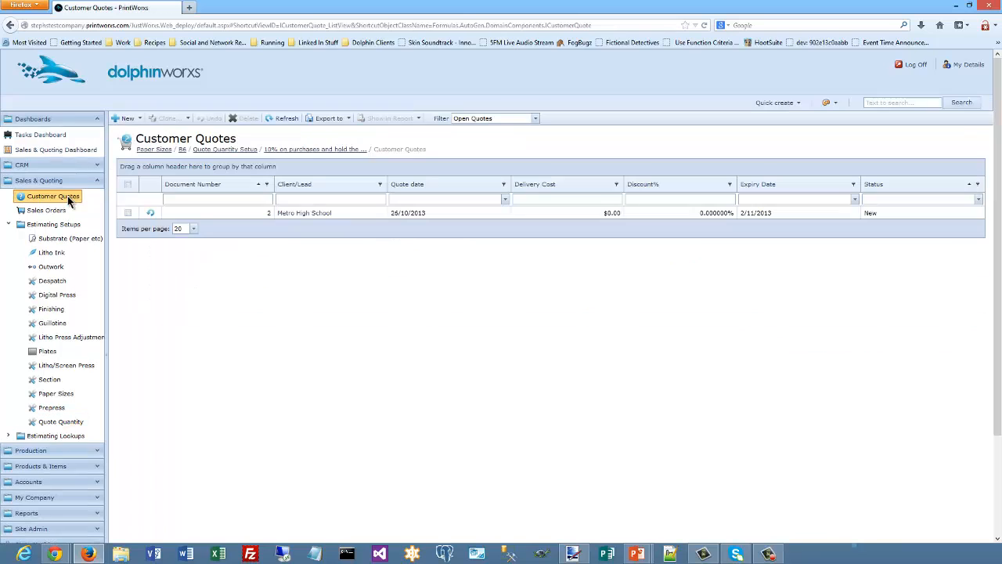
{"action": "left_click", "coordinate": [243, 216]}
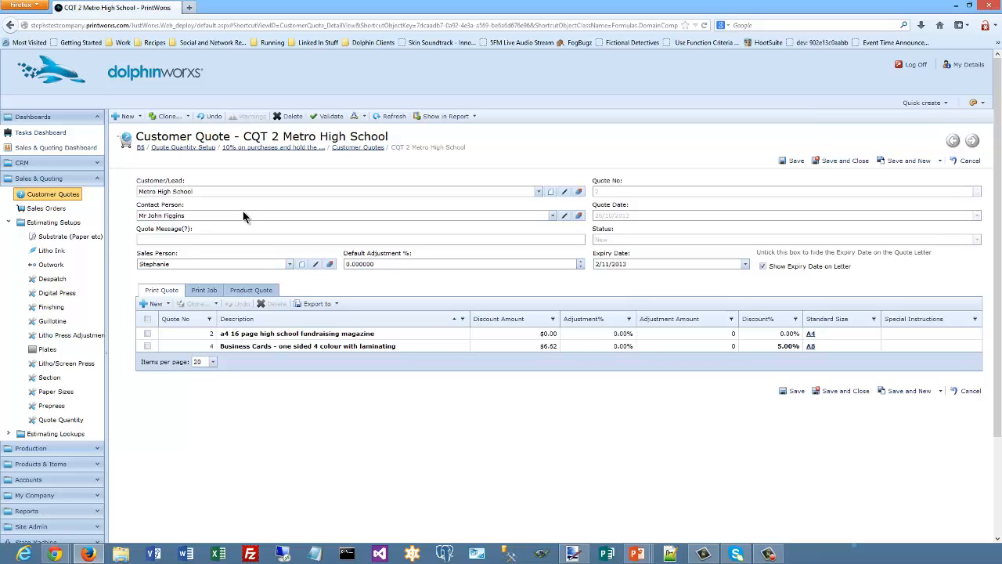
- Clone the whole Metro High School customer quote and save the copy
{"action": "left_click", "coordinate": [188, 117]}
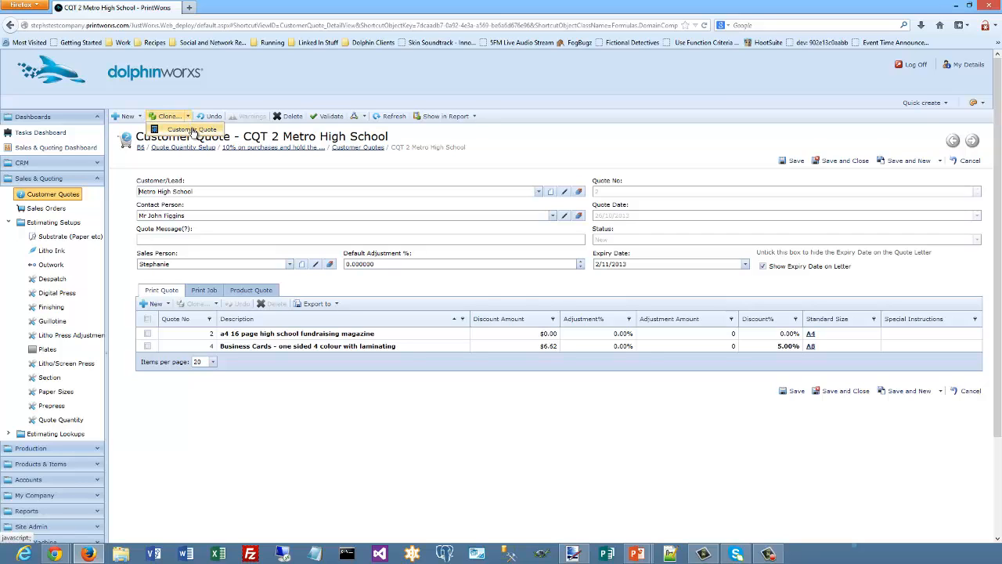
{"action": "left_click", "coordinate": [193, 130]}
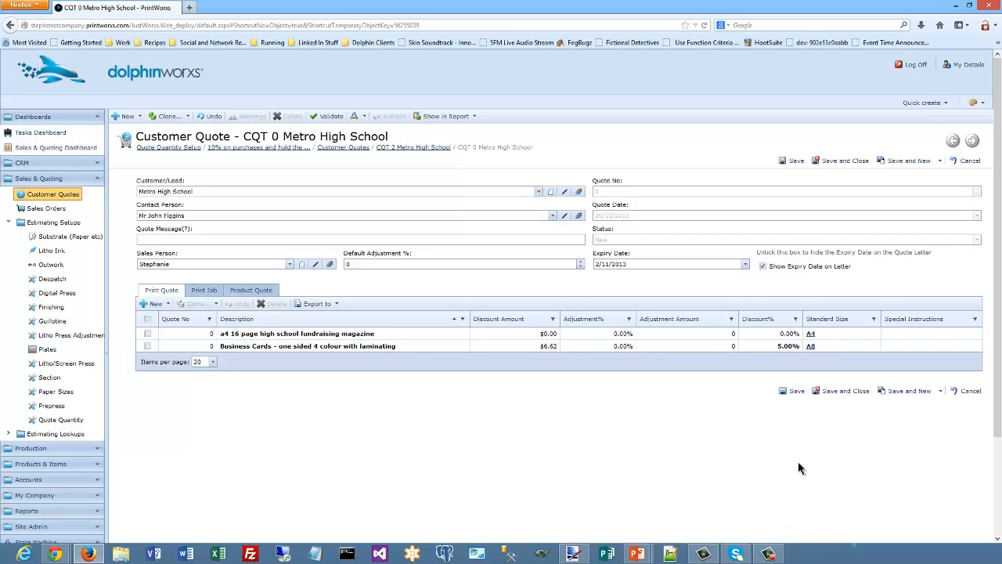
{"action": "left_click", "coordinate": [793, 391]}
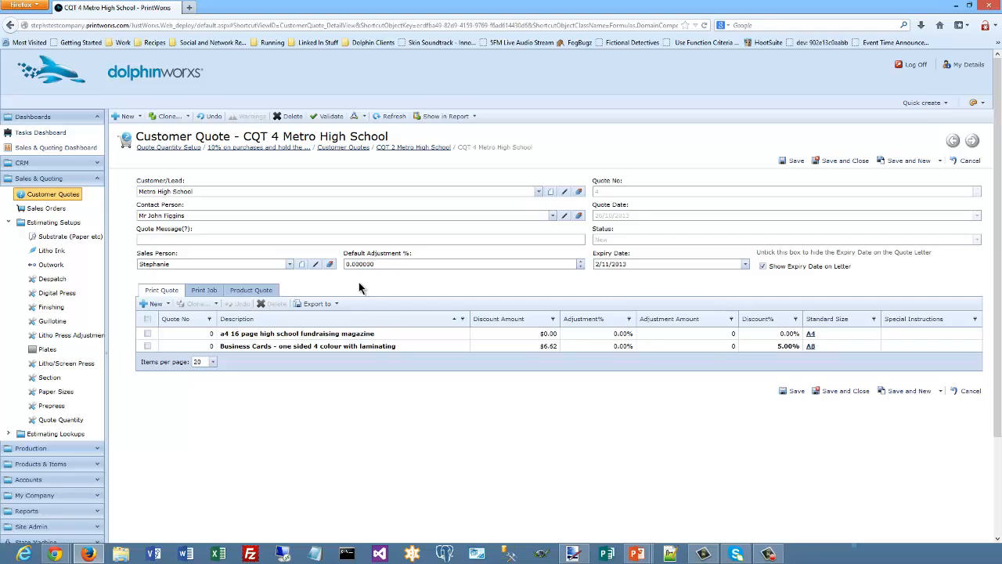
- Inspect the quantities of the a4 16 page high school fundraising magazine in the cloned customer quote and close its window
{"action": "left_click", "coordinate": [196, 337]}
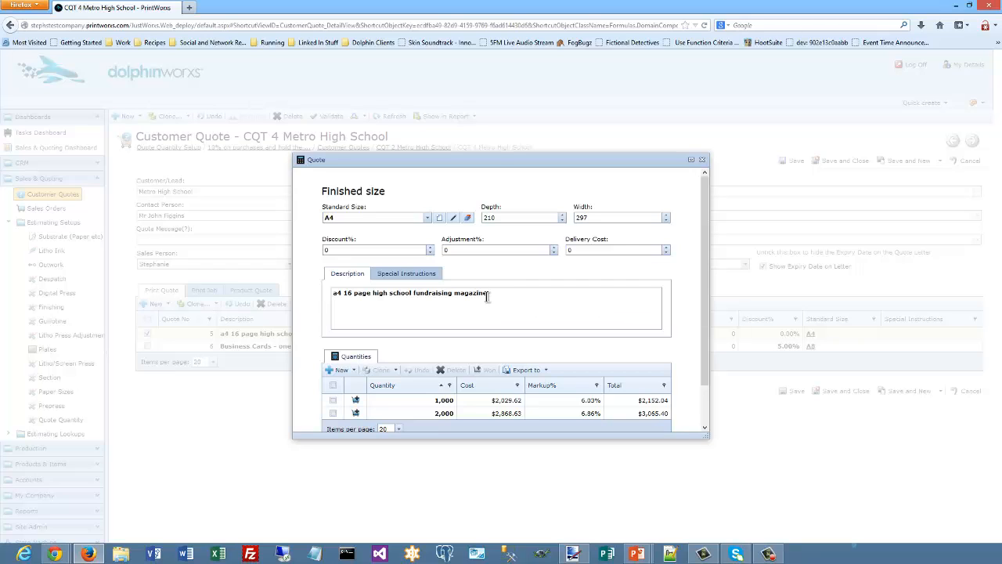
{"action": "scroll", "coordinate": [511, 396], "scroll_direction": "down", "scroll_amount": 1}
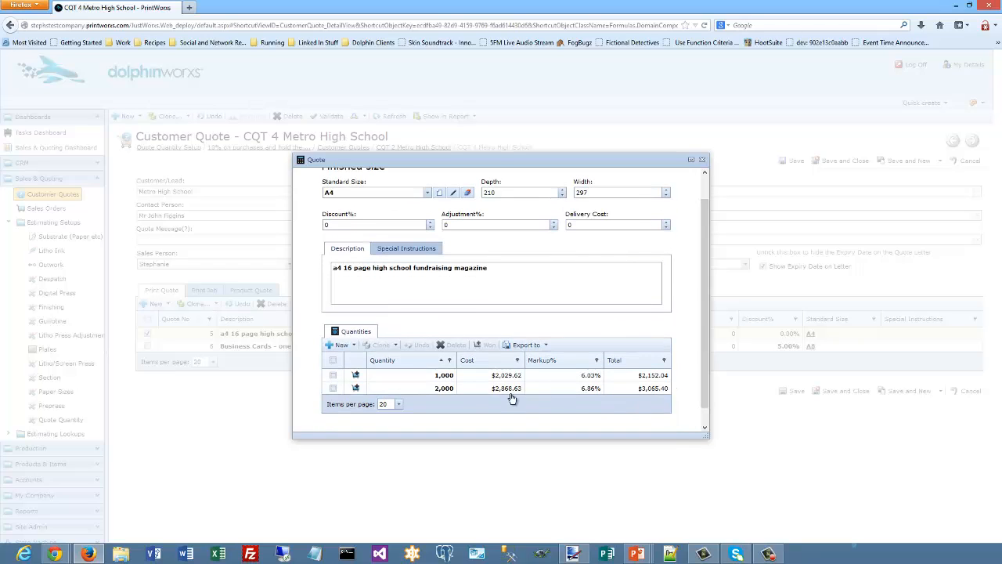
{"action": "left_click", "coordinate": [701, 160]}
- Clone the selected a4 16 page magazine print quote and append "- with numbering on the magazines" to the copy's description
{"action": "left_click", "coordinate": [217, 305]}
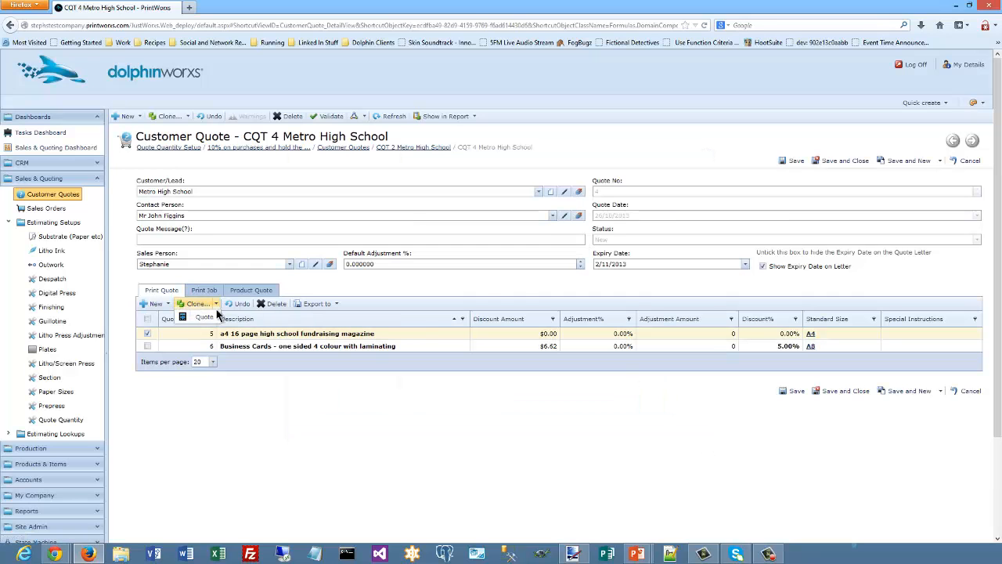
{"action": "left_click", "coordinate": [210, 317]}
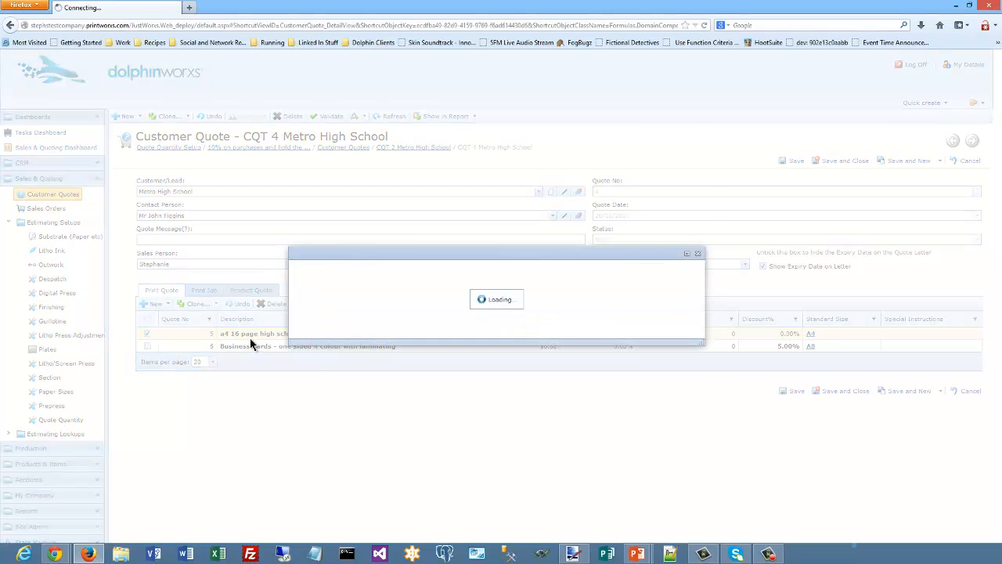
{"action": "left_click", "coordinate": [495, 294]}
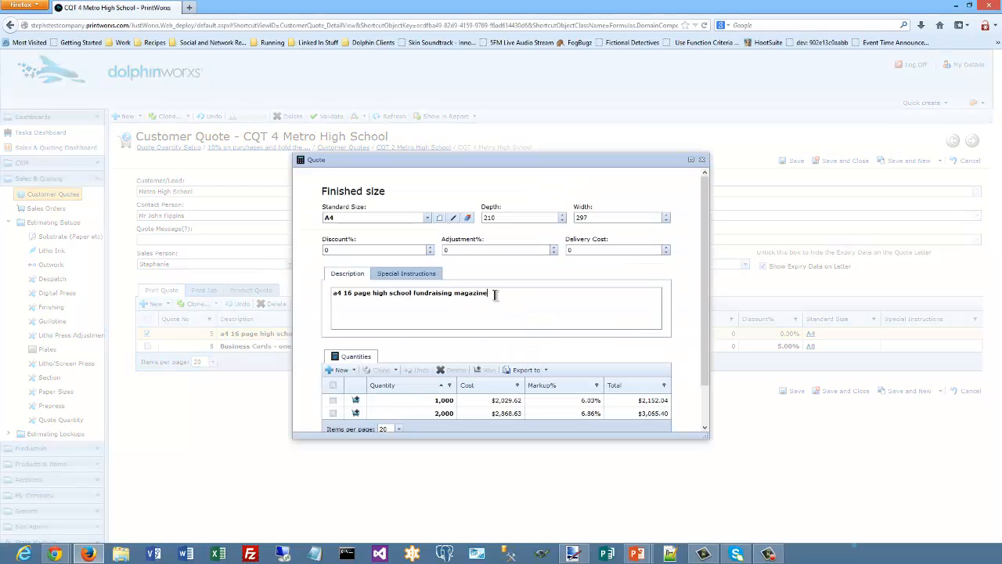
{"action": "type", "text": "- with numbering on the magazines"}
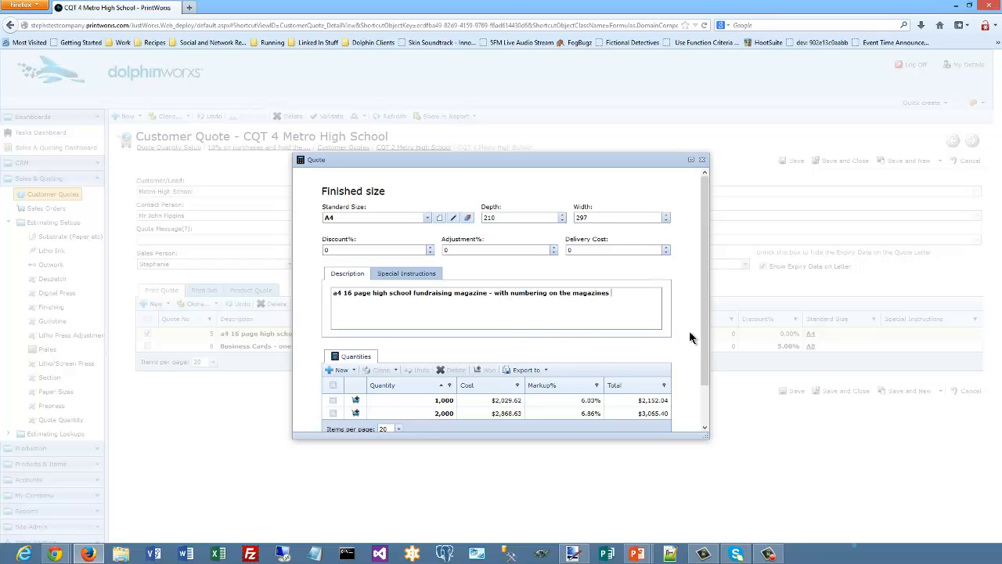
{"action": "left_click_drag", "start_coordinate": [705, 310], "coordinate": [707, 387]}
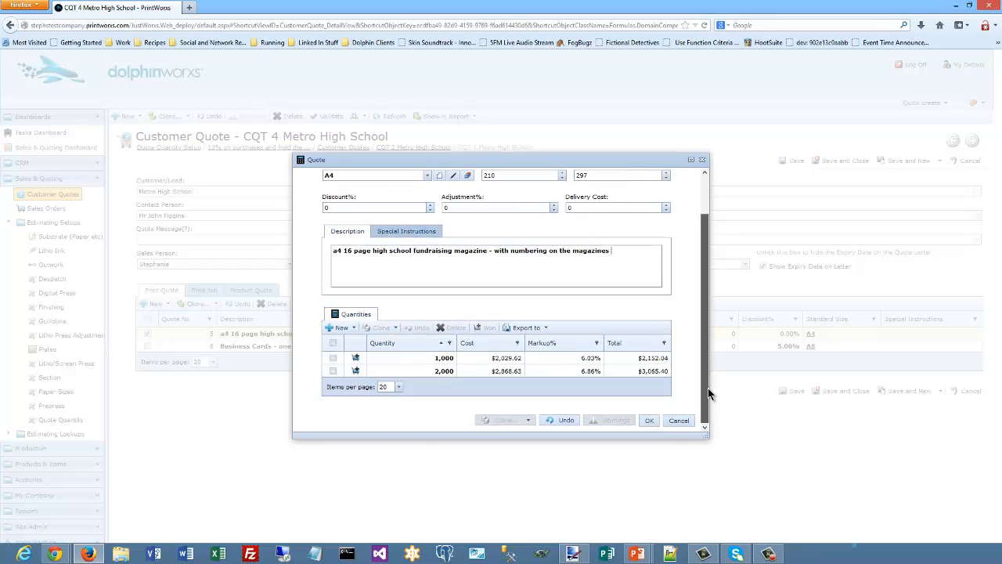
{"action": "left_click", "coordinate": [649, 420]}
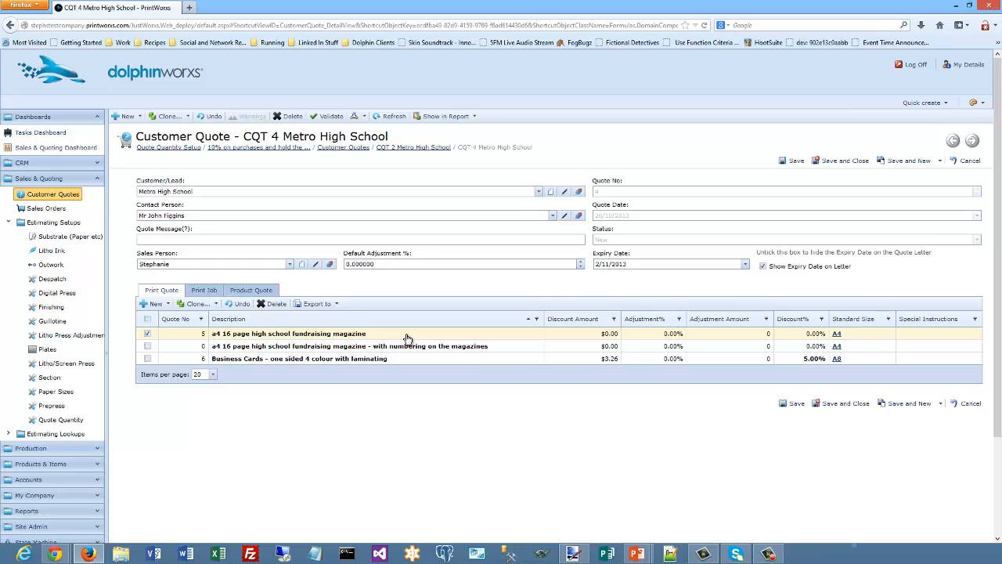
- Open the 1,000 quantity of the magazine quote with numbering and clone its Packing in Boxes section
{"action": "left_click", "coordinate": [513, 348]}
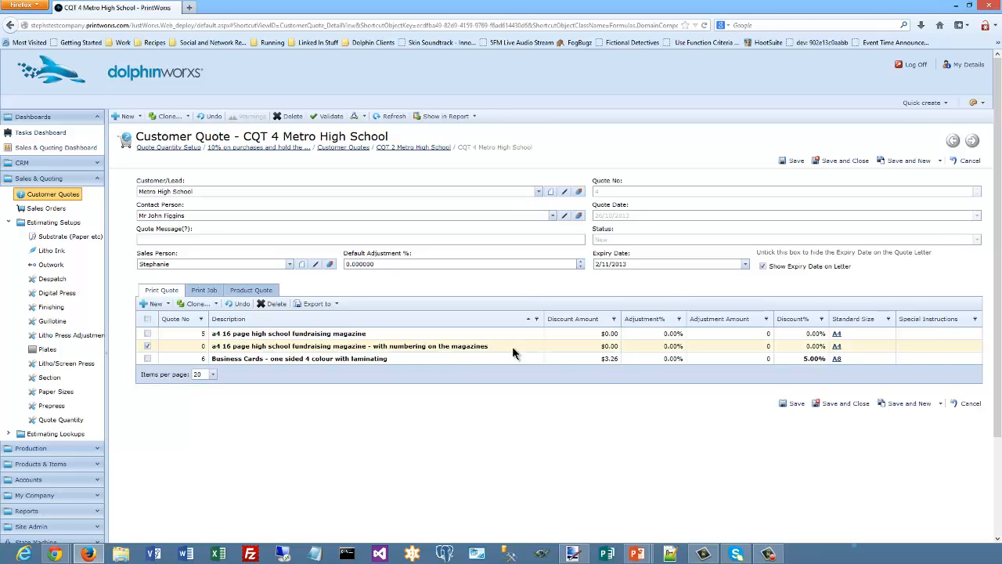
{"action": "double_click", "coordinate": [513, 350]}
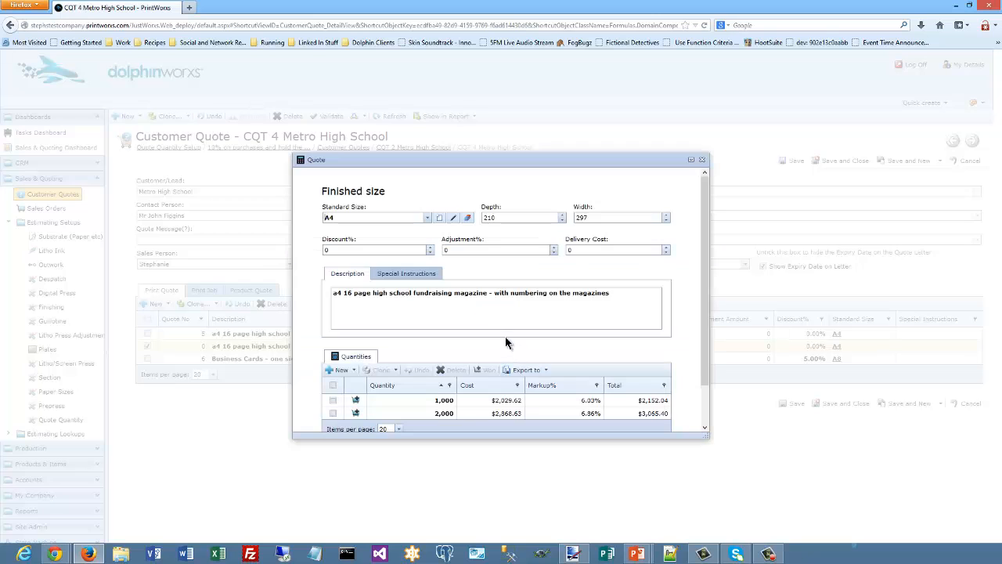
{"action": "left_click", "coordinate": [414, 400]}
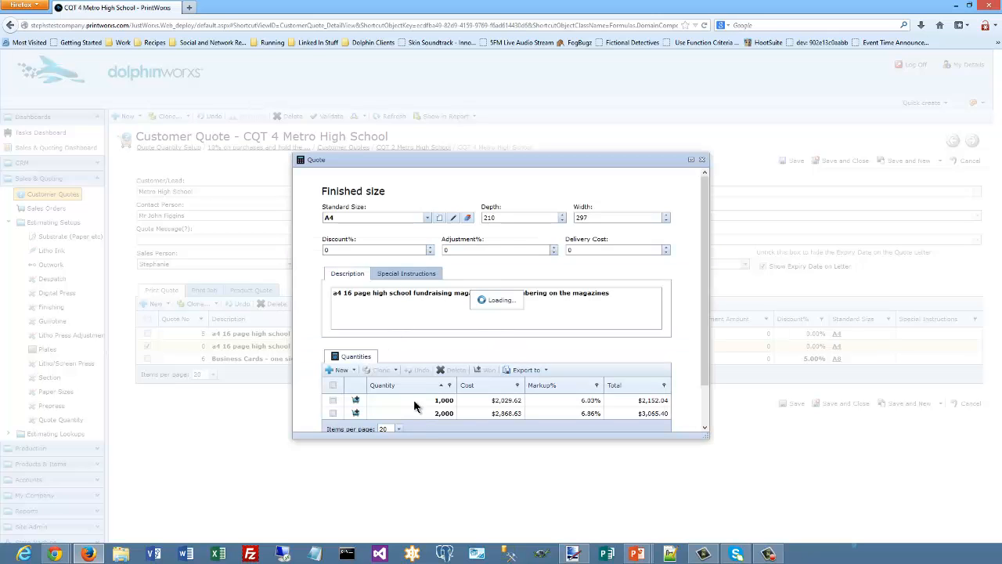
{"action": "double_click", "coordinate": [415, 401]}
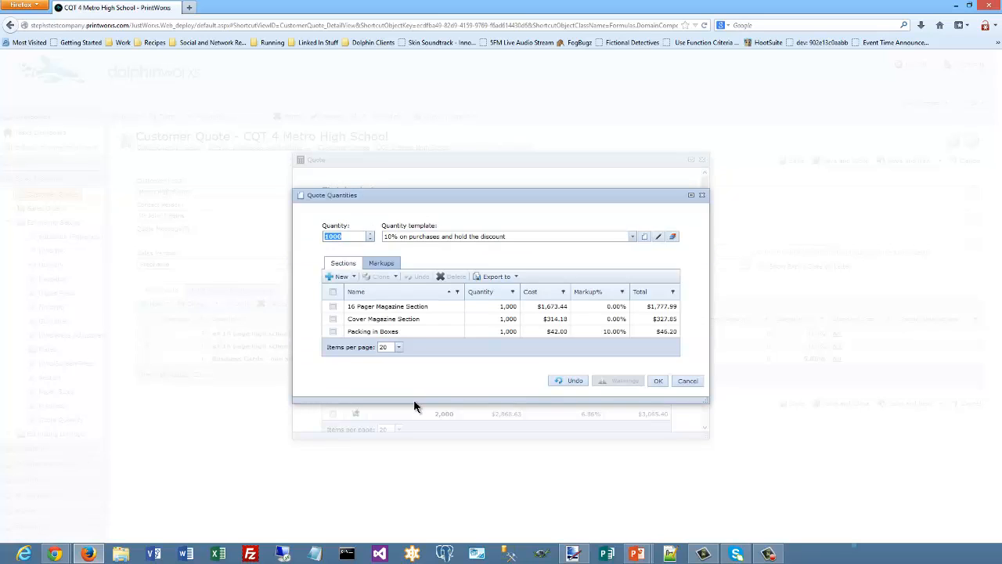
{"action": "double_click", "coordinate": [427, 330]}
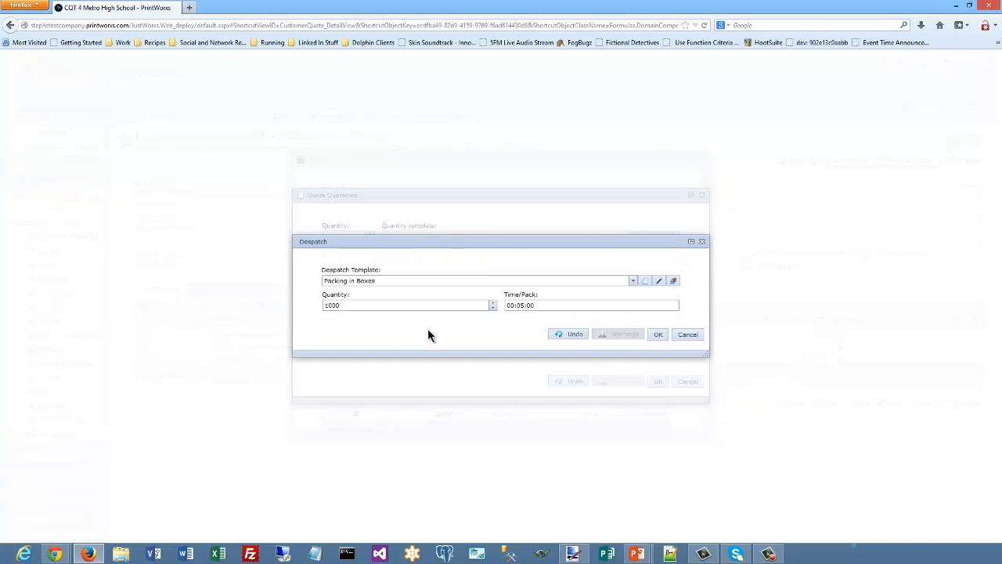
{"action": "left_click", "coordinate": [657, 334]}
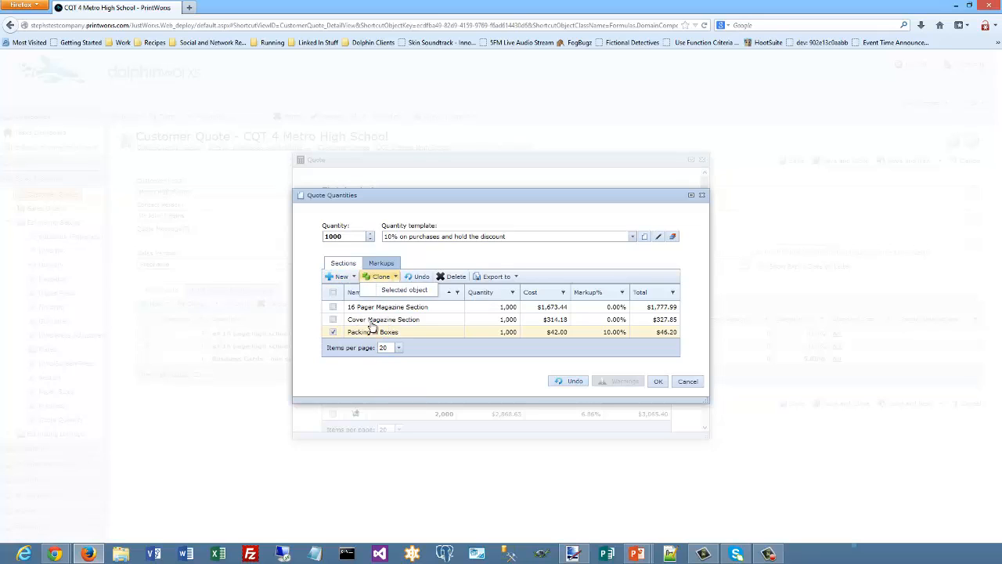
{"action": "left_click", "coordinate": [404, 290]}
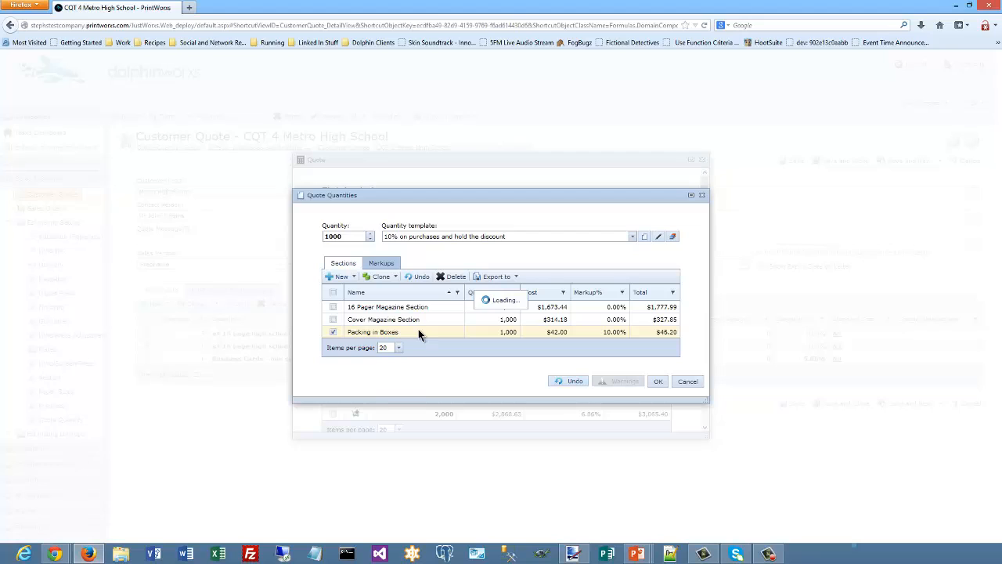
- For the cloned Packing in Boxes section, start a new despatch template named Shrink Wrapping with a 5% markup
{"action": "double_click", "coordinate": [412, 344]}
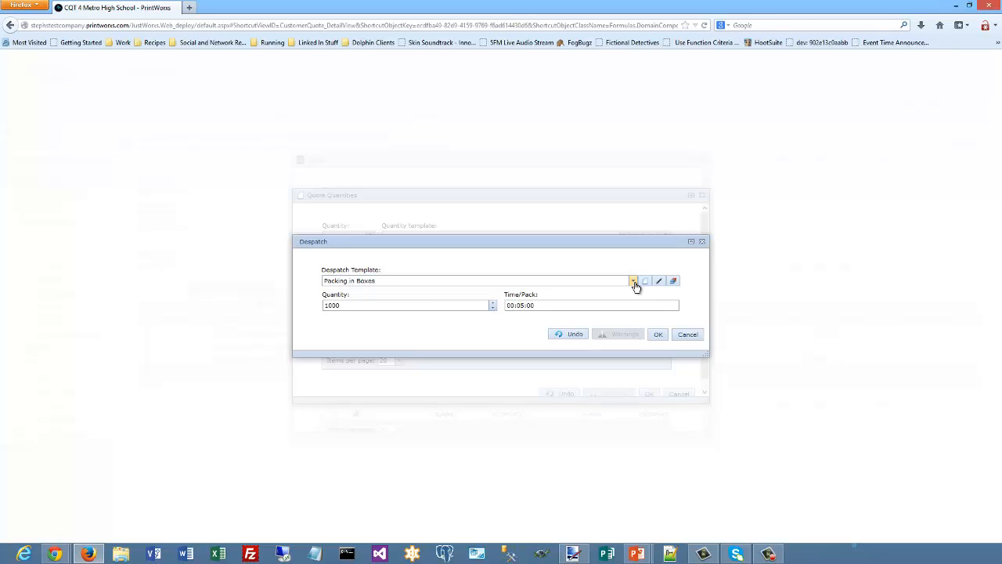
{"action": "left_click", "coordinate": [634, 283]}
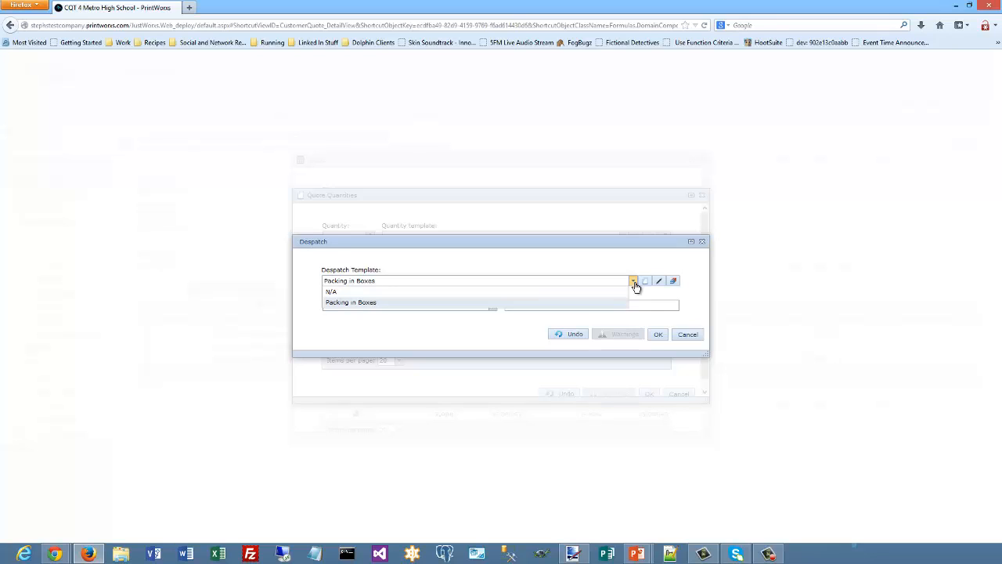
{"action": "left_click", "coordinate": [645, 284]}
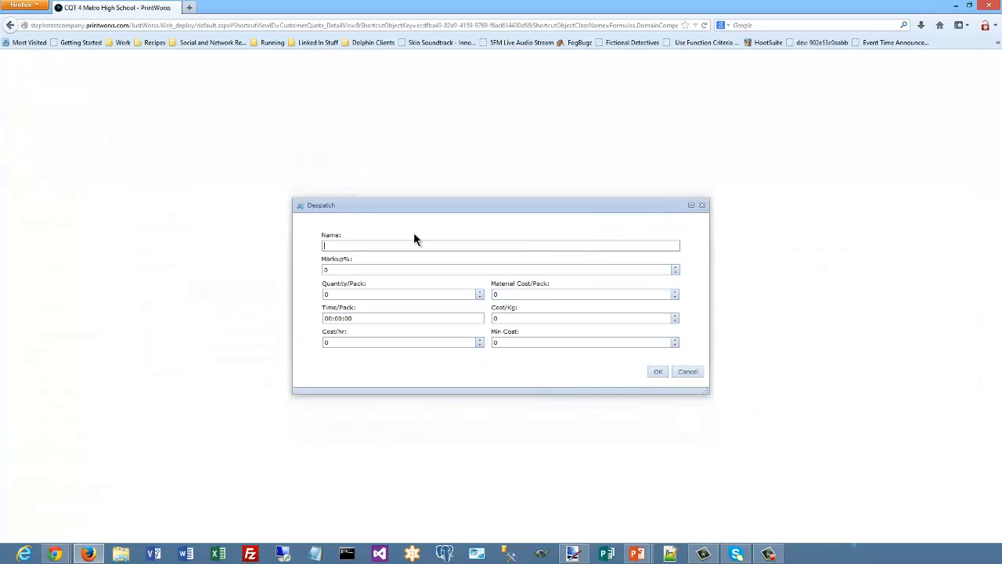
{"action": "type", "text": "Shrink Wrapping"}
{"action": "left_click", "coordinate": [339, 268]}
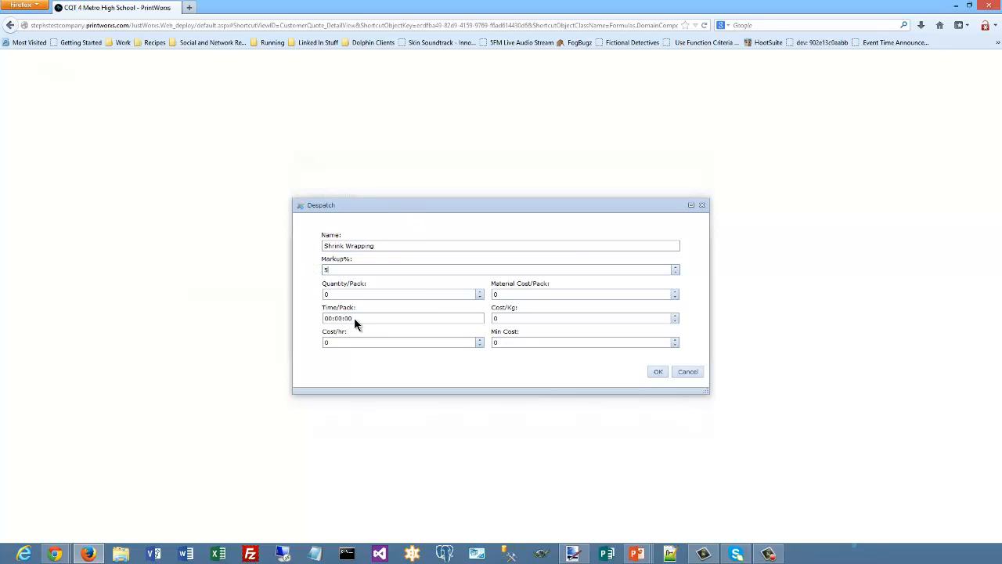
{"action": "type", "text": "5"}
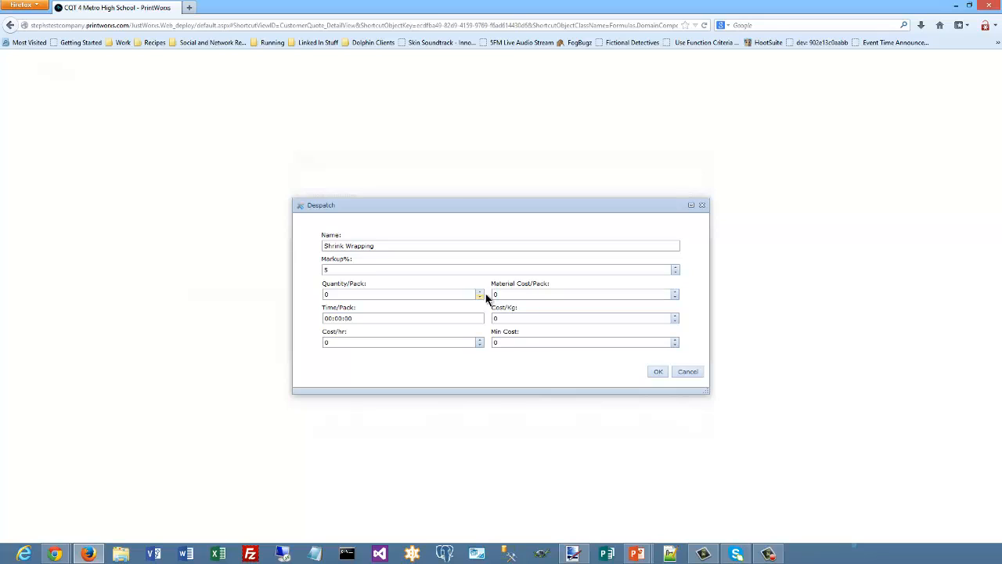
- Set the template's material cost per pack to 2, time per pack to 00:10:00 and cost per hour to 60, and apply it to the section
{"action": "left_click", "coordinate": [509, 295]}
{"action": "type", "text": "2"}
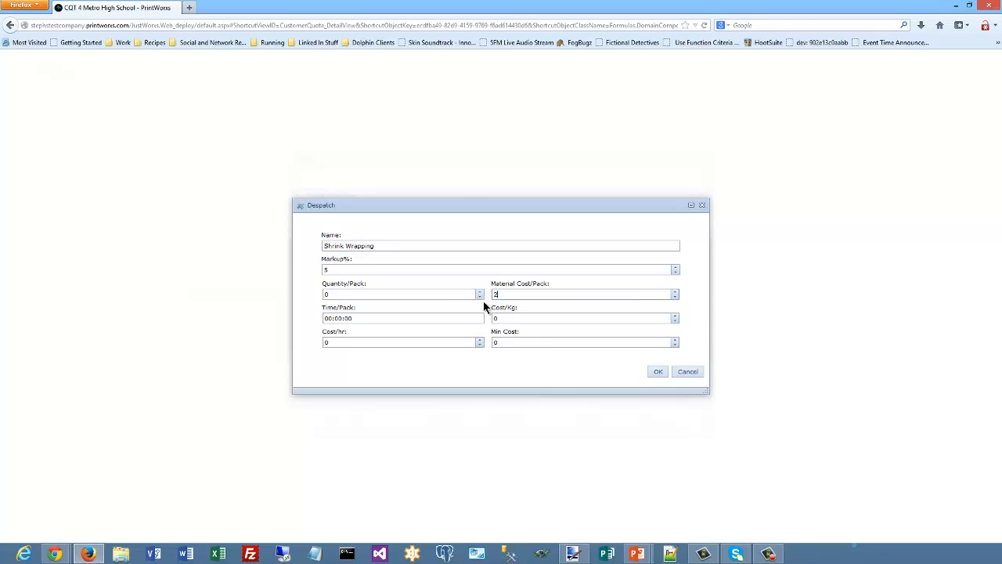
{"action": "left_click", "coordinate": [340, 318]}
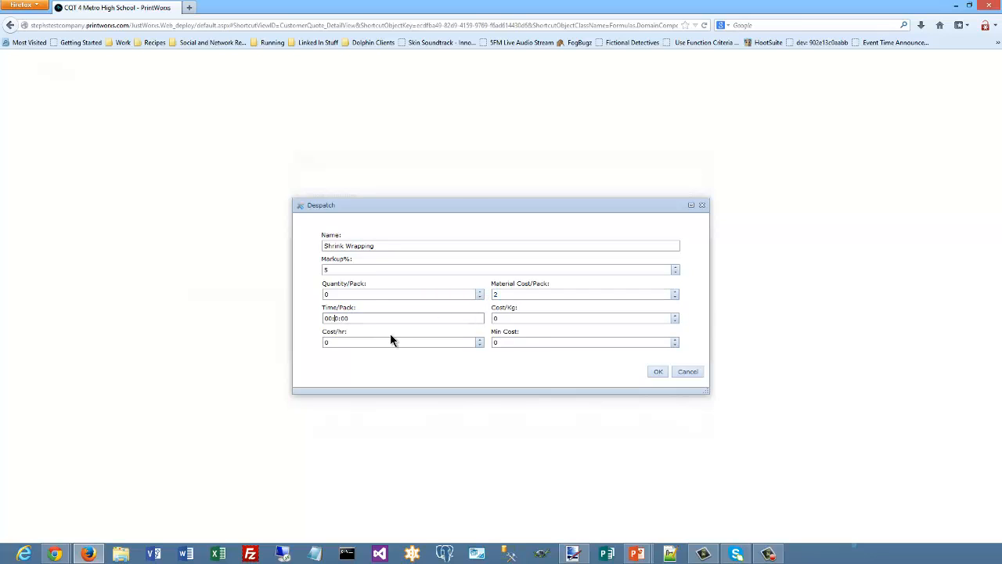
{"action": "type", "text": "1"}
{"action": "left_click", "coordinate": [332, 342]}
{"action": "type", "text": "60"}
{"action": "left_click", "coordinate": [656, 371]}
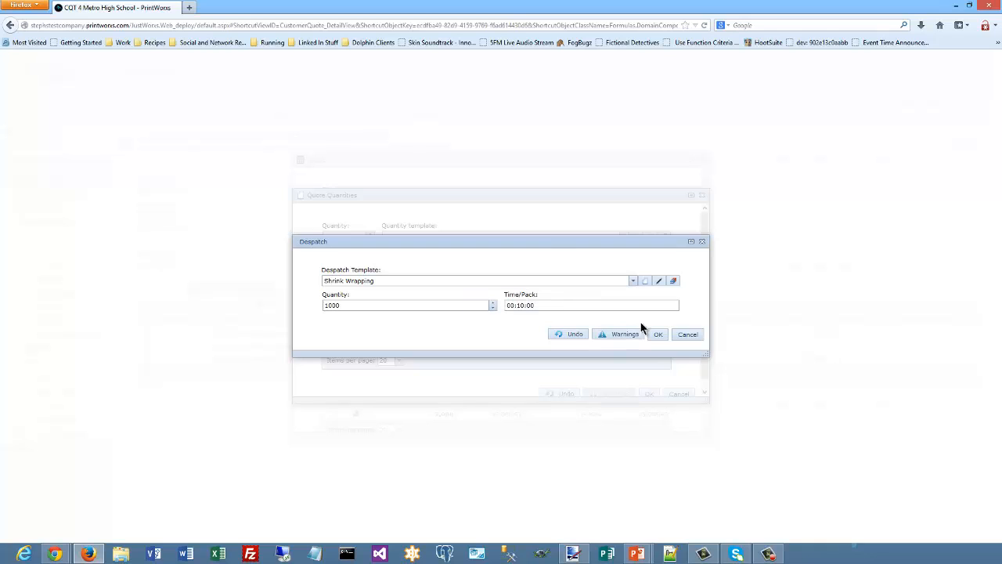
{"action": "left_click", "coordinate": [658, 336]}
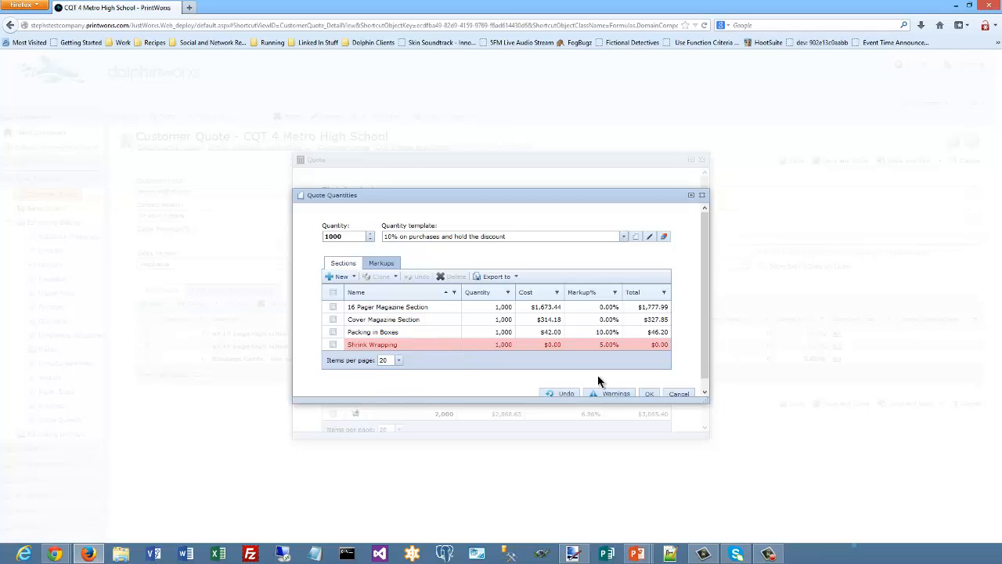
- Review the warnings for the 1,000 quote quantity and close their list
{"action": "left_click", "coordinate": [609, 394]}
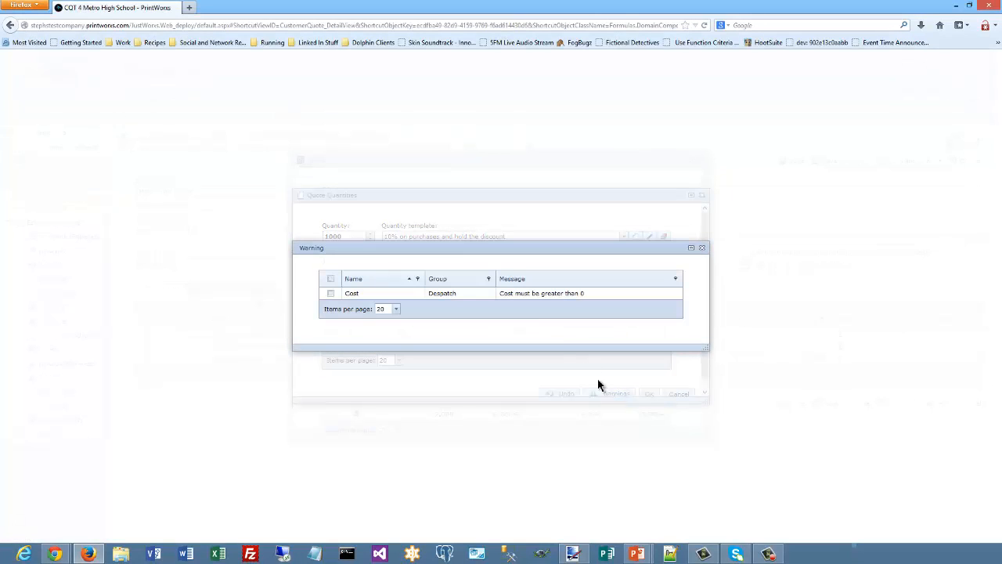
{"action": "left_click", "coordinate": [530, 295]}
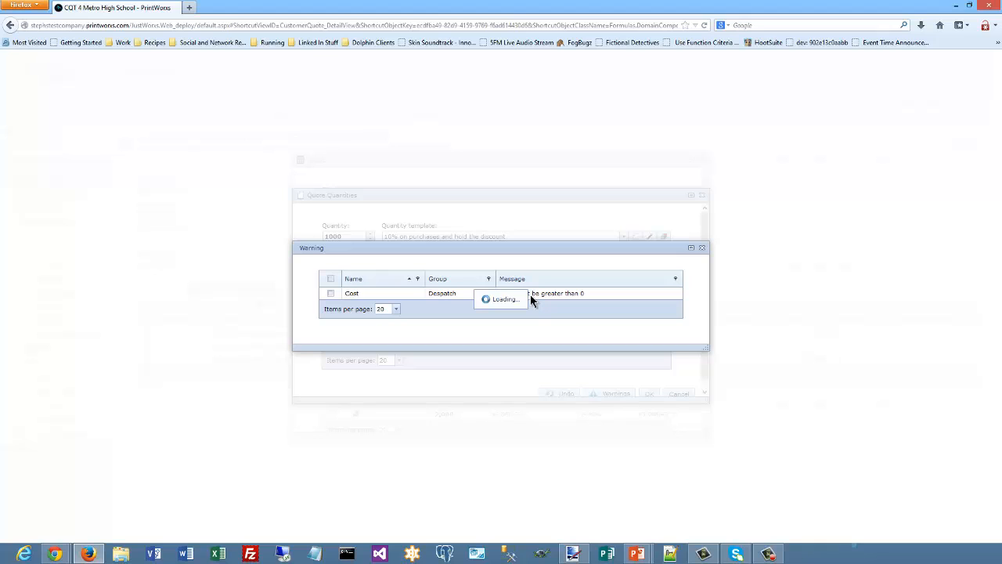
{"action": "left_click", "coordinate": [702, 249]}
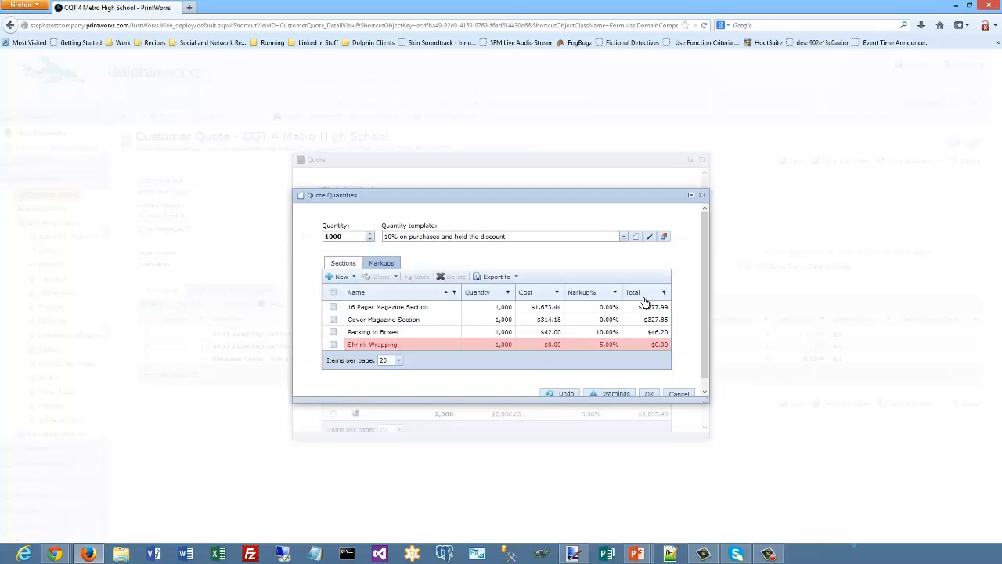
- Open the despatch template of the Shrink Wrapping section for editing
{"action": "double_click", "coordinate": [531, 344]}
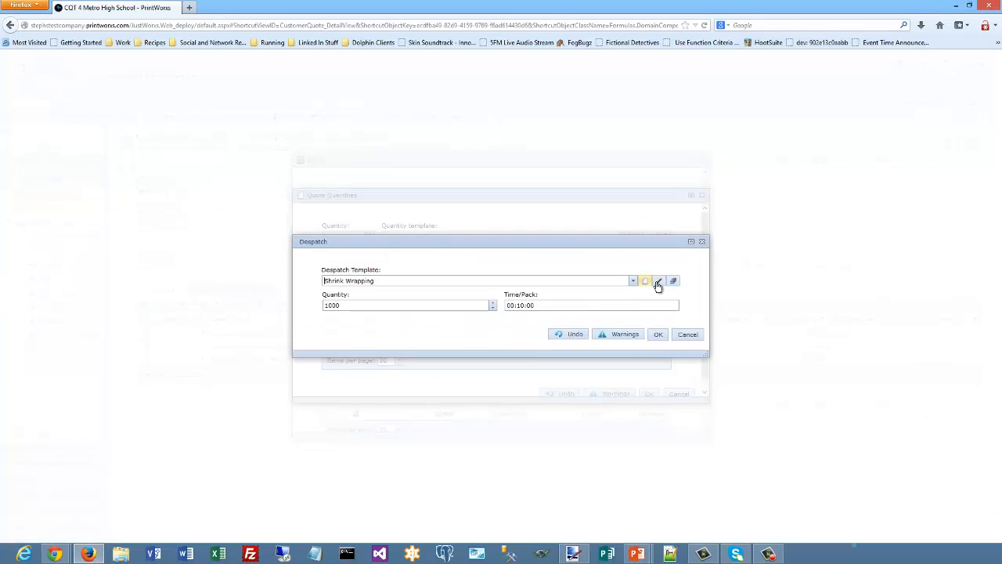
{"action": "left_click", "coordinate": [661, 282]}
{"action": "left_click", "coordinate": [662, 281]}
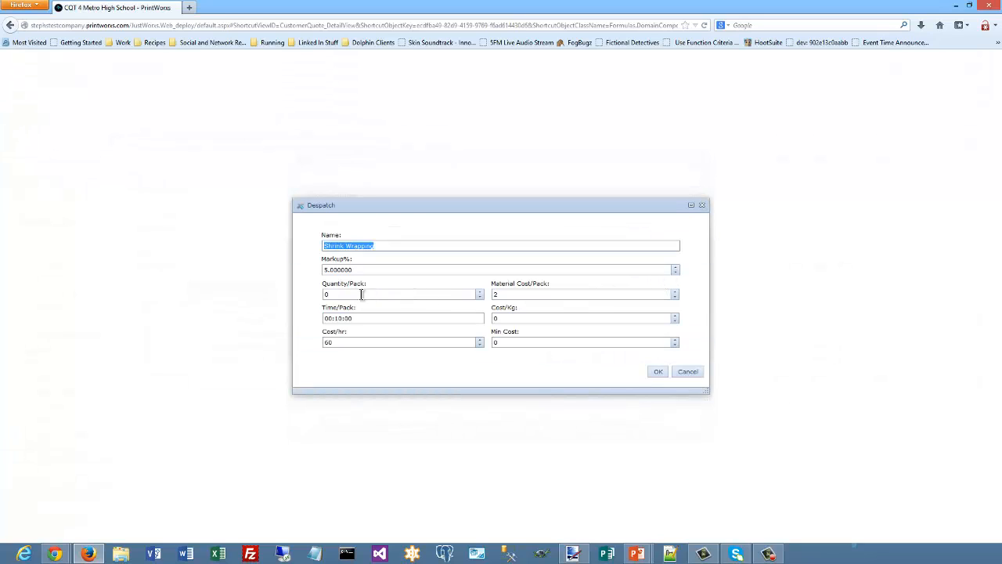
{"action": "left_click", "coordinate": [501, 318]}
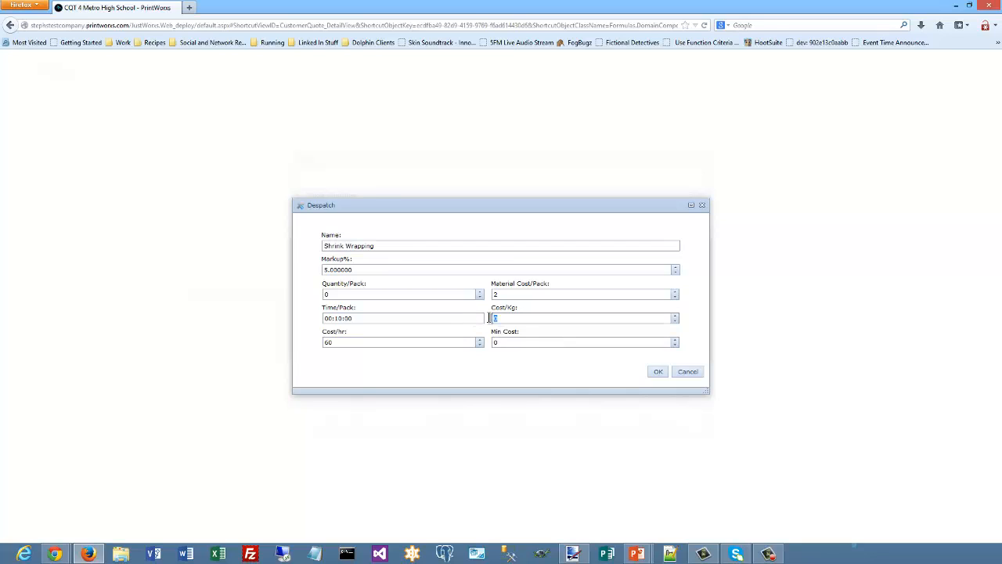
{"action": "type", "text": "1"}
{"action": "left_click", "coordinate": [336, 295]}
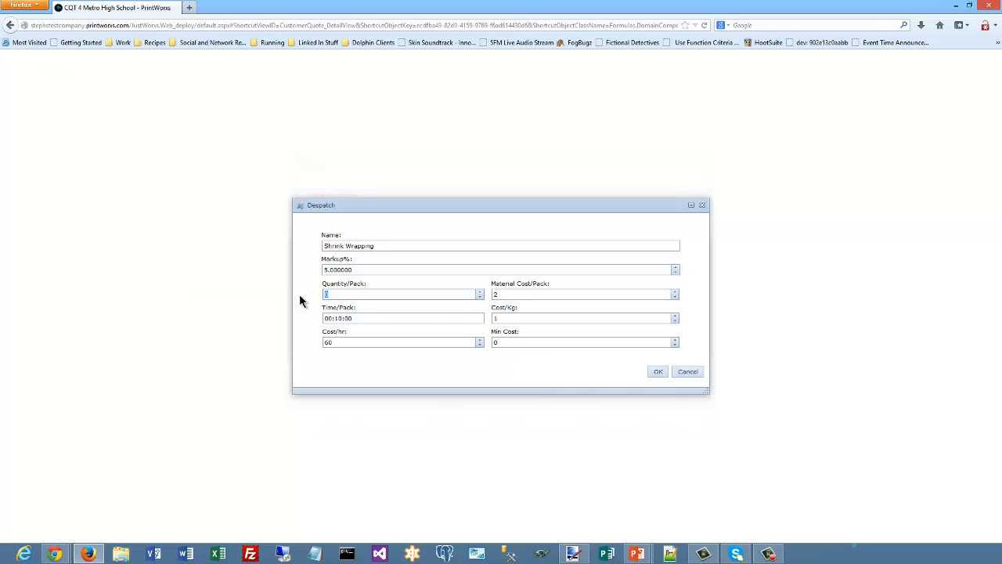
{"action": "left_click", "coordinate": [501, 319]}
- Enter the Shrink Wrapping template's quantity per pack, accept the section and the 1,000 quantity, and close the print quote
{"action": "left_click", "coordinate": [336, 294]}
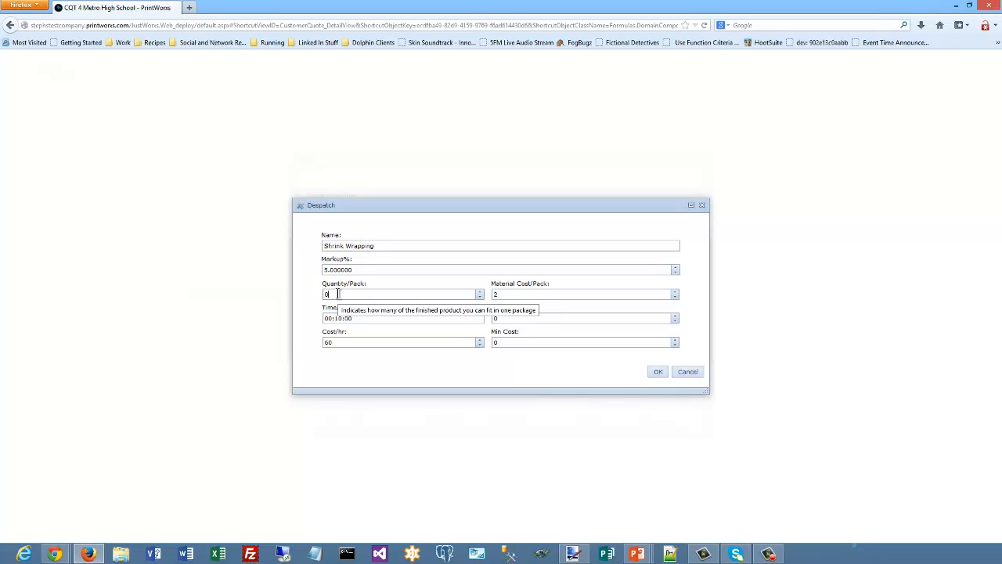
{"action": "left_click_drag", "start_coordinate": [337, 293], "coordinate": [307, 293]}
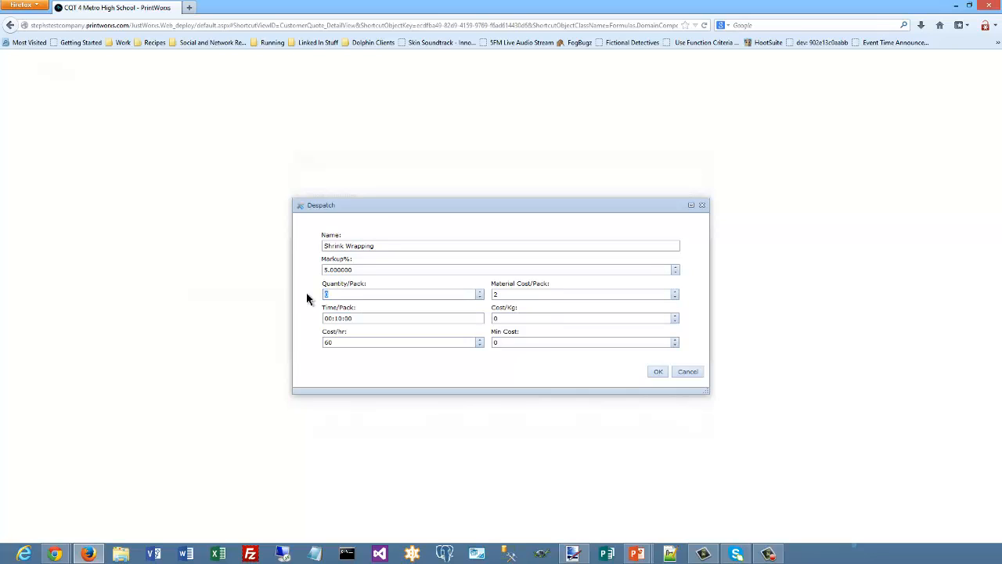
{"action": "type", "text": "500"}
{"action": "double_click", "coordinate": [330, 293]}
{"action": "left_click", "coordinate": [658, 371]}
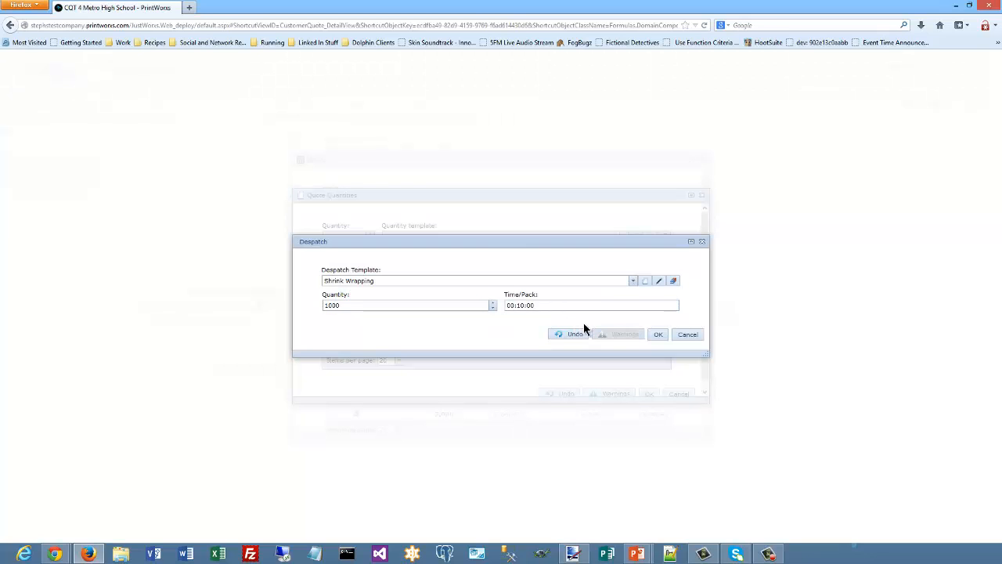
{"action": "left_click", "coordinate": [659, 337]}
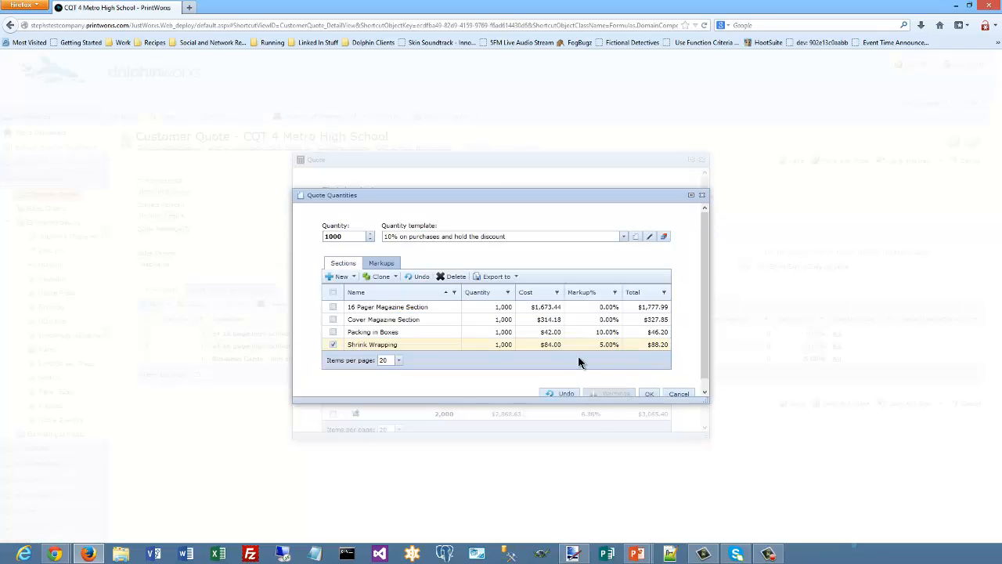
{"action": "left_click", "coordinate": [650, 394]}
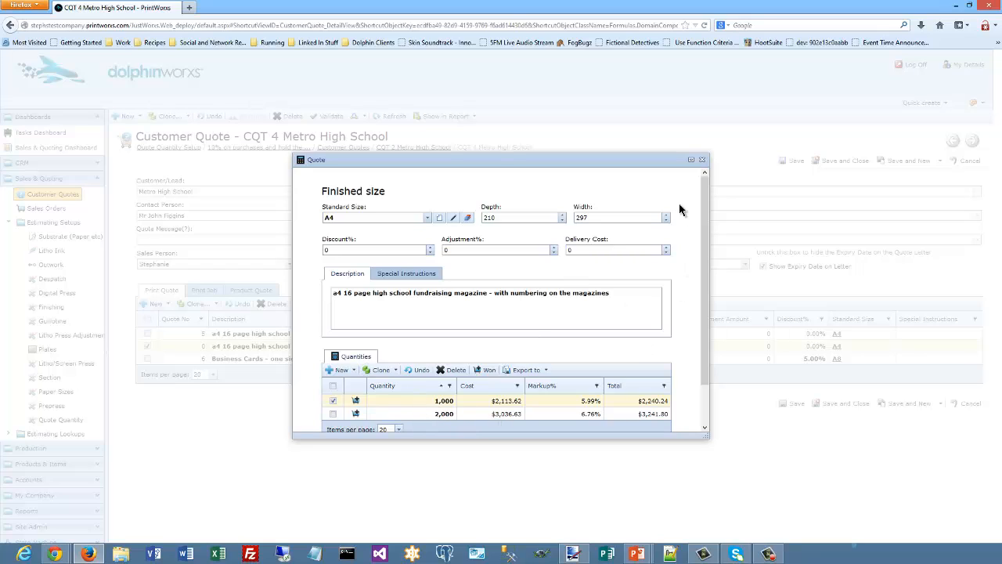
{"action": "left_click", "coordinate": [702, 161]}
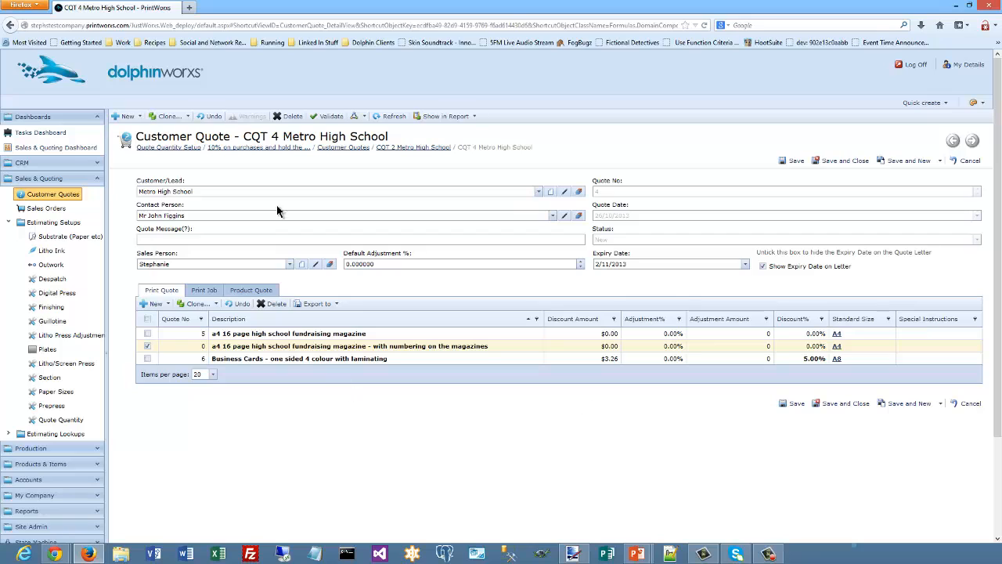
- Change the customer on the cloned customer quote to My other Client and save the quote
{"action": "left_click", "coordinate": [243, 194]}
{"action": "left_click", "coordinate": [203, 221]}
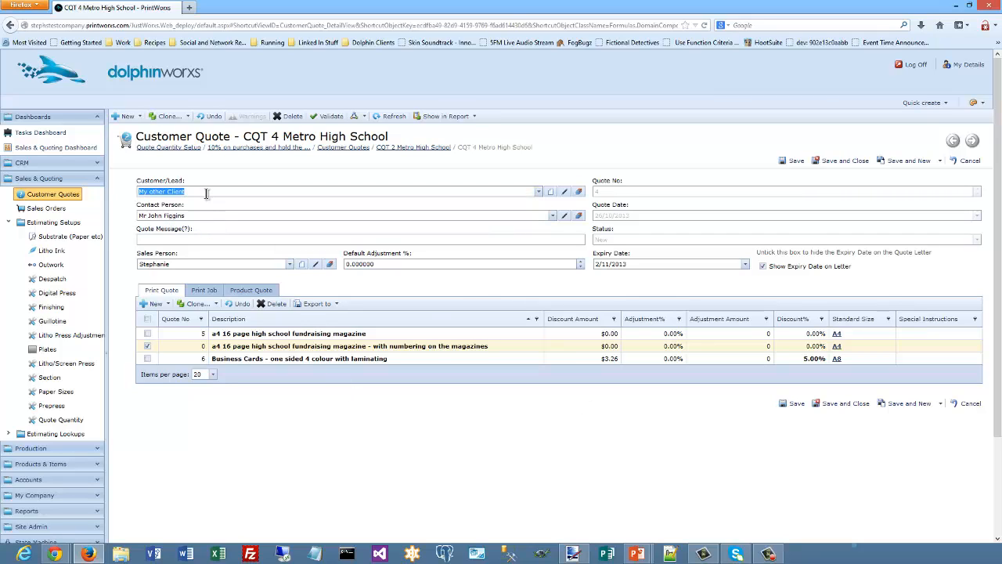
{"action": "left_click", "coordinate": [799, 404]}
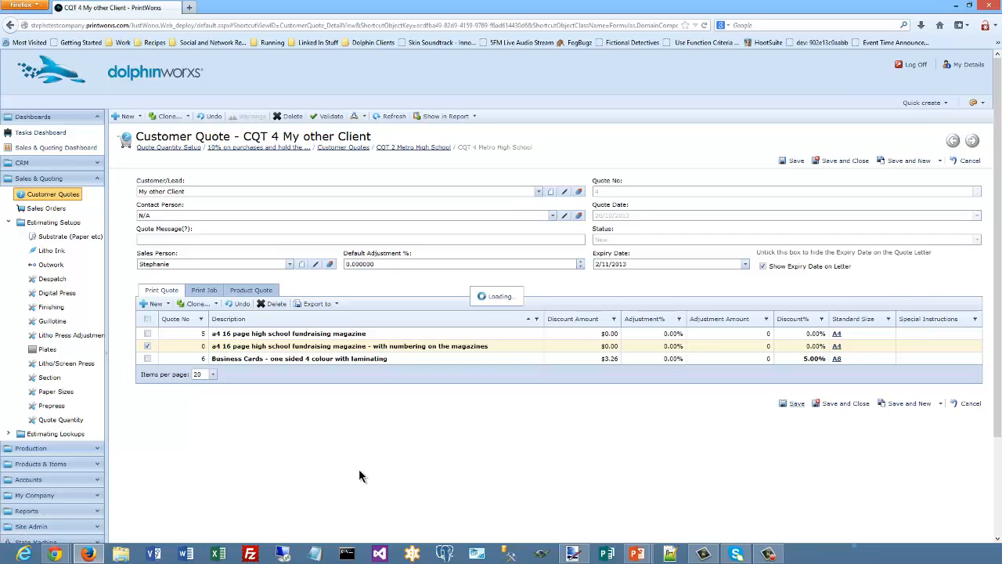